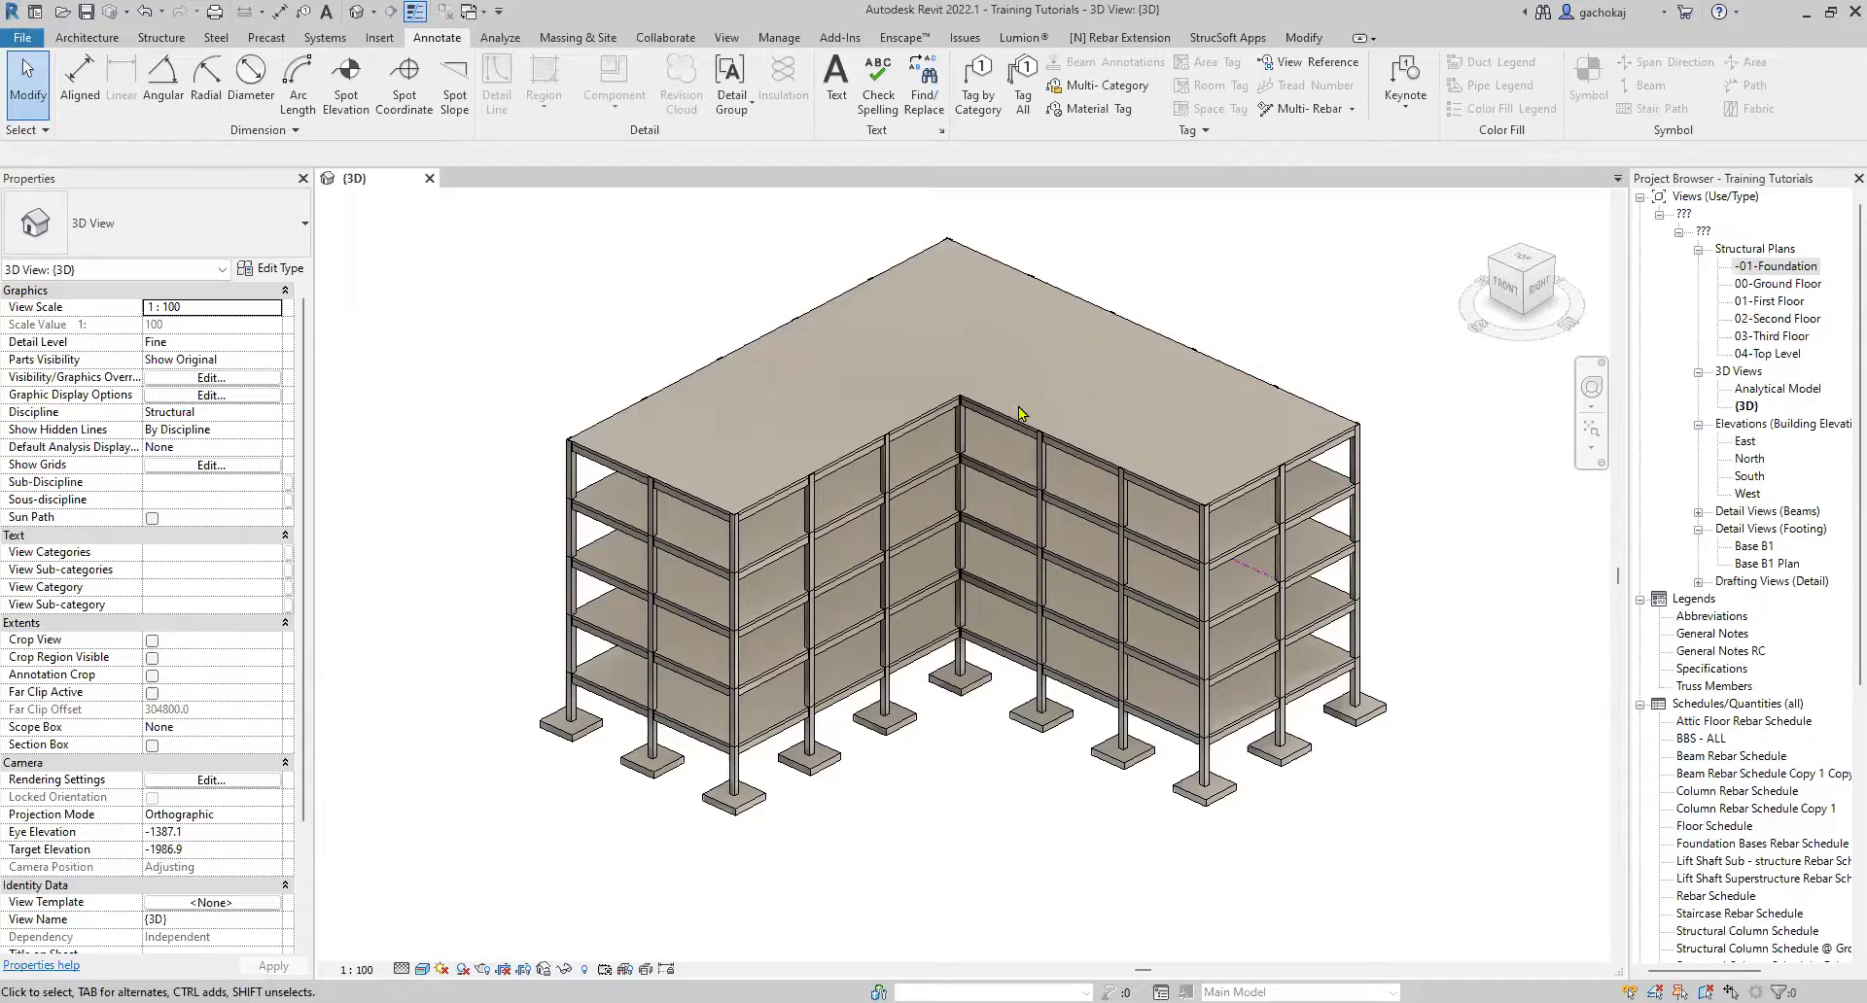
# Examine the multi-storey concrete frame and its isolated footings in the 3D view.
pyautogui.scroll(-3, 992, 467)
pyautogui.scroll(5, 1001, 405)
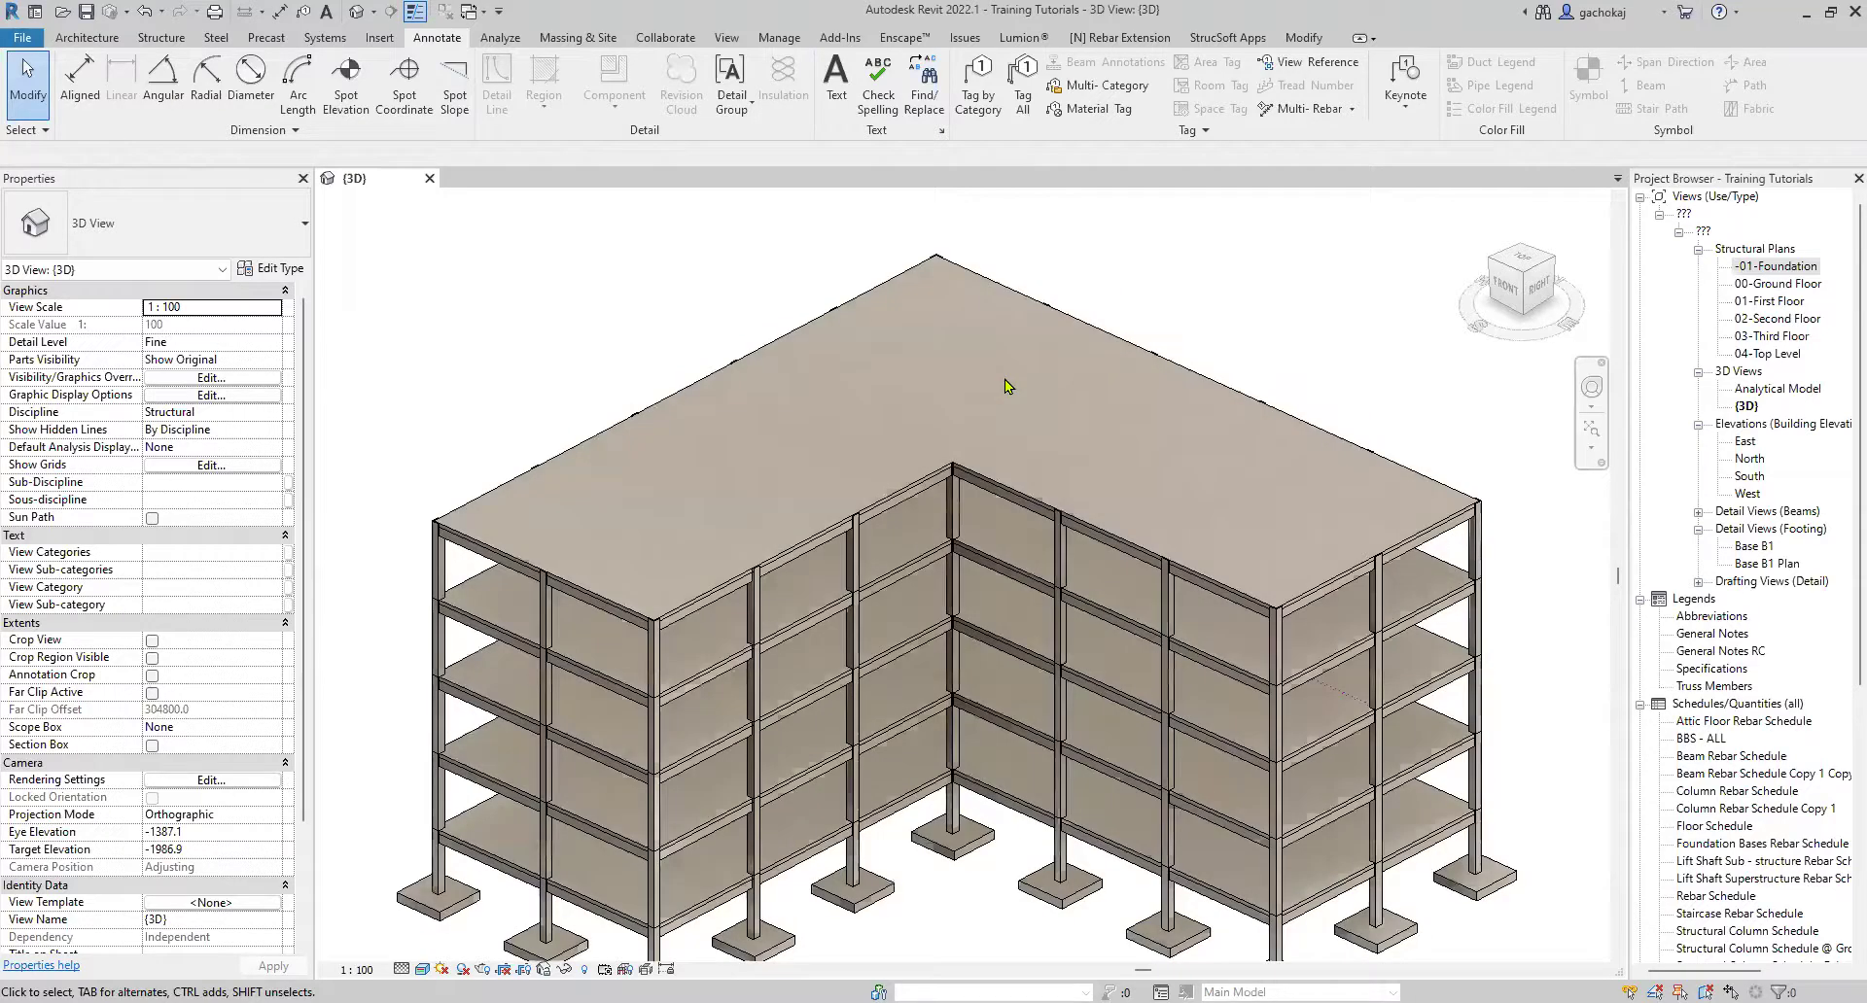
pyautogui.scroll(-3, 1017, 381)
pyautogui.scroll(2, 984, 501)
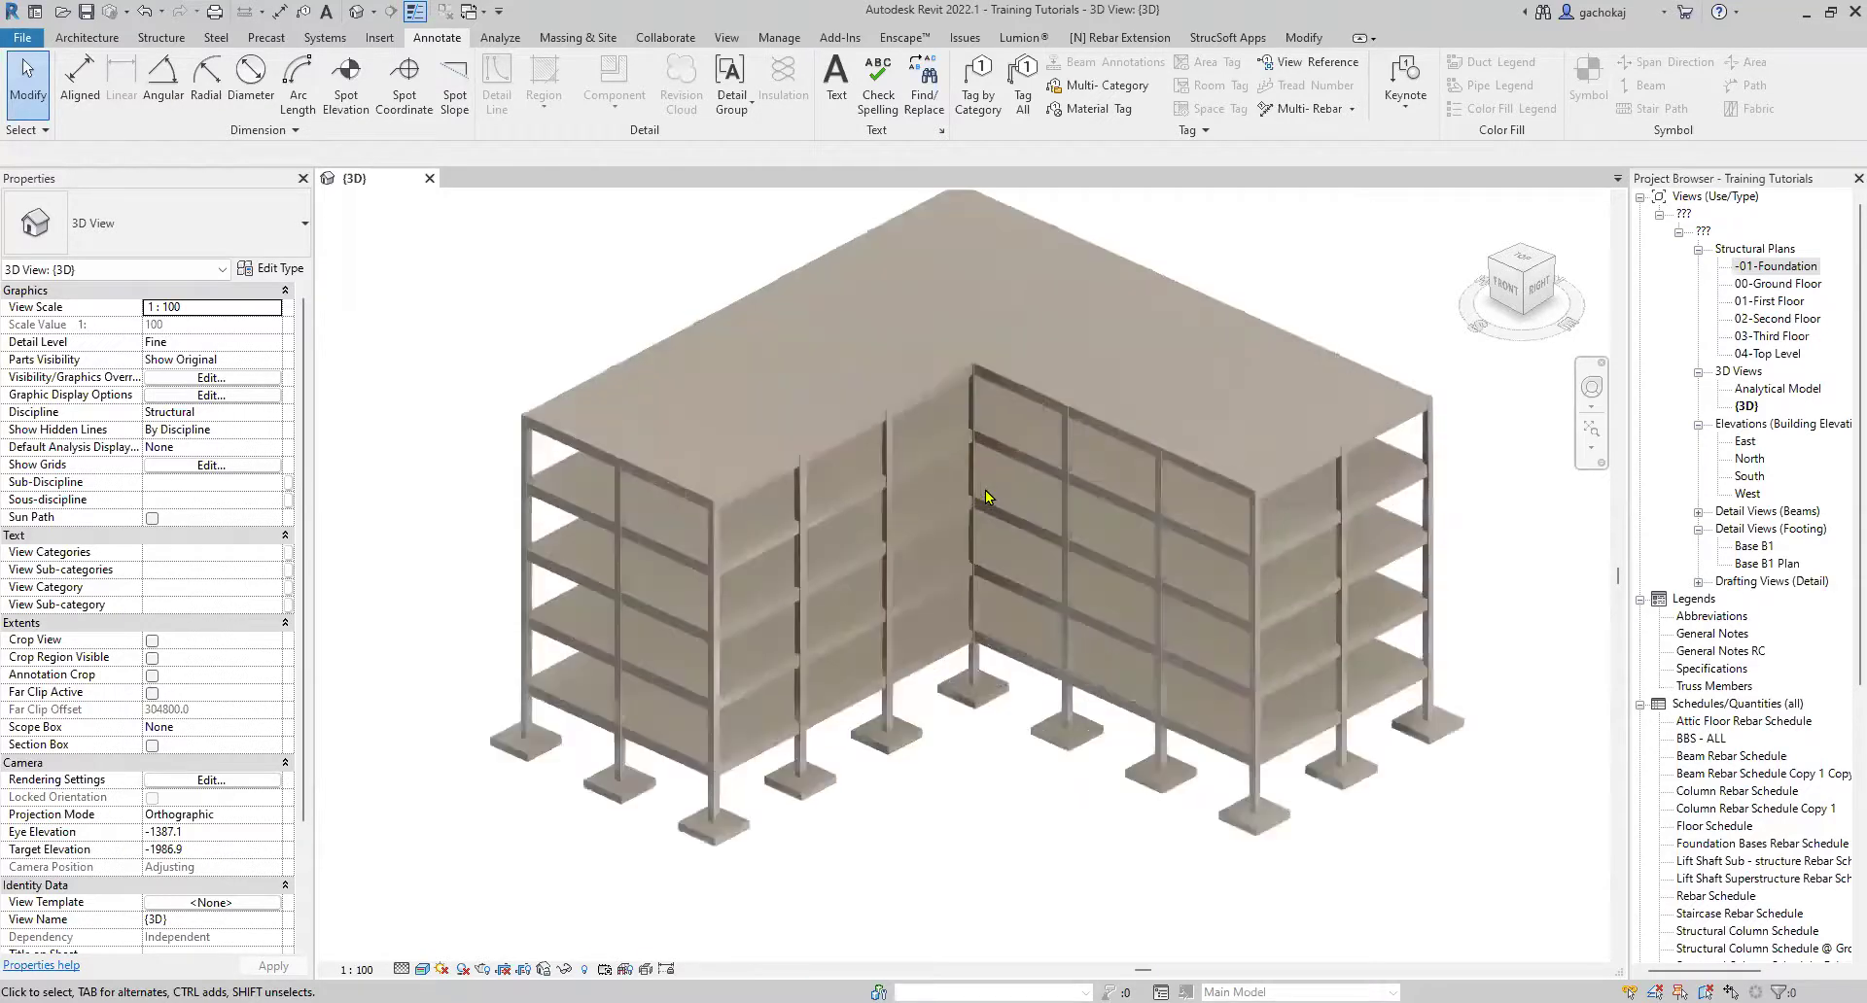
pyautogui.scroll(-2, 936, 627)
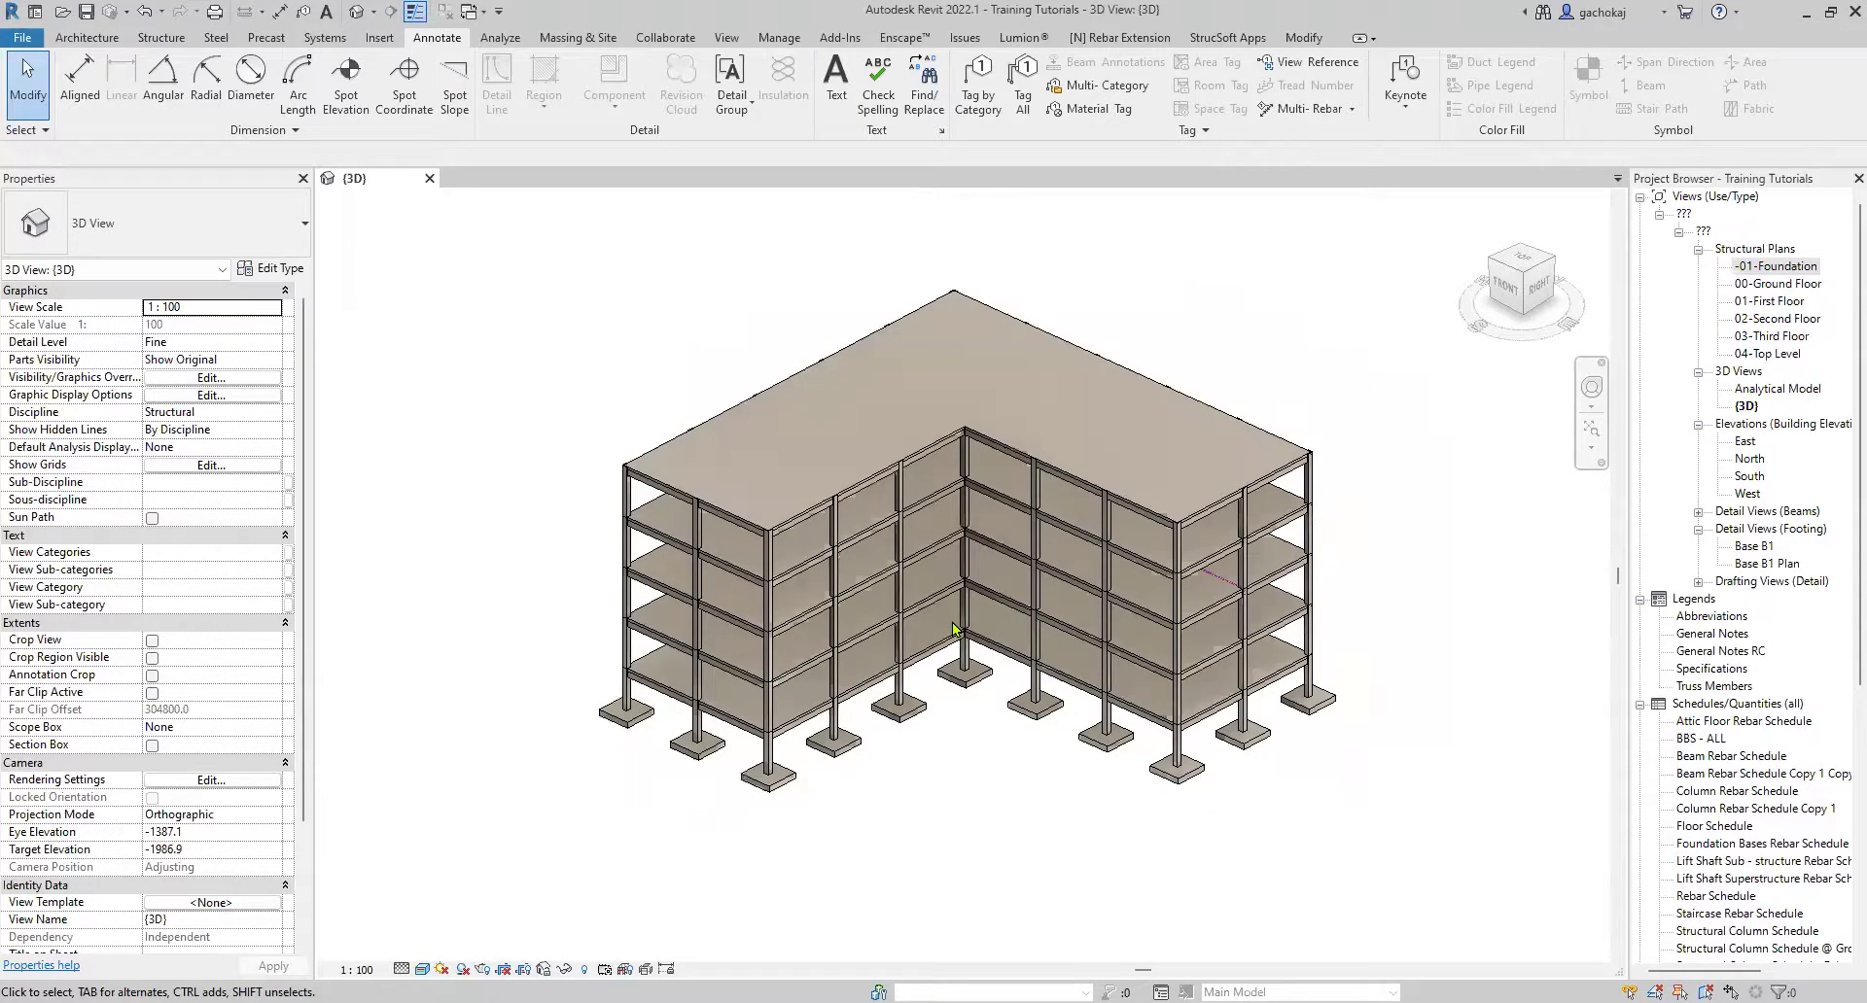
pyautogui.moveTo(982, 444); pyautogui.dragTo(974, 451, button='middle')
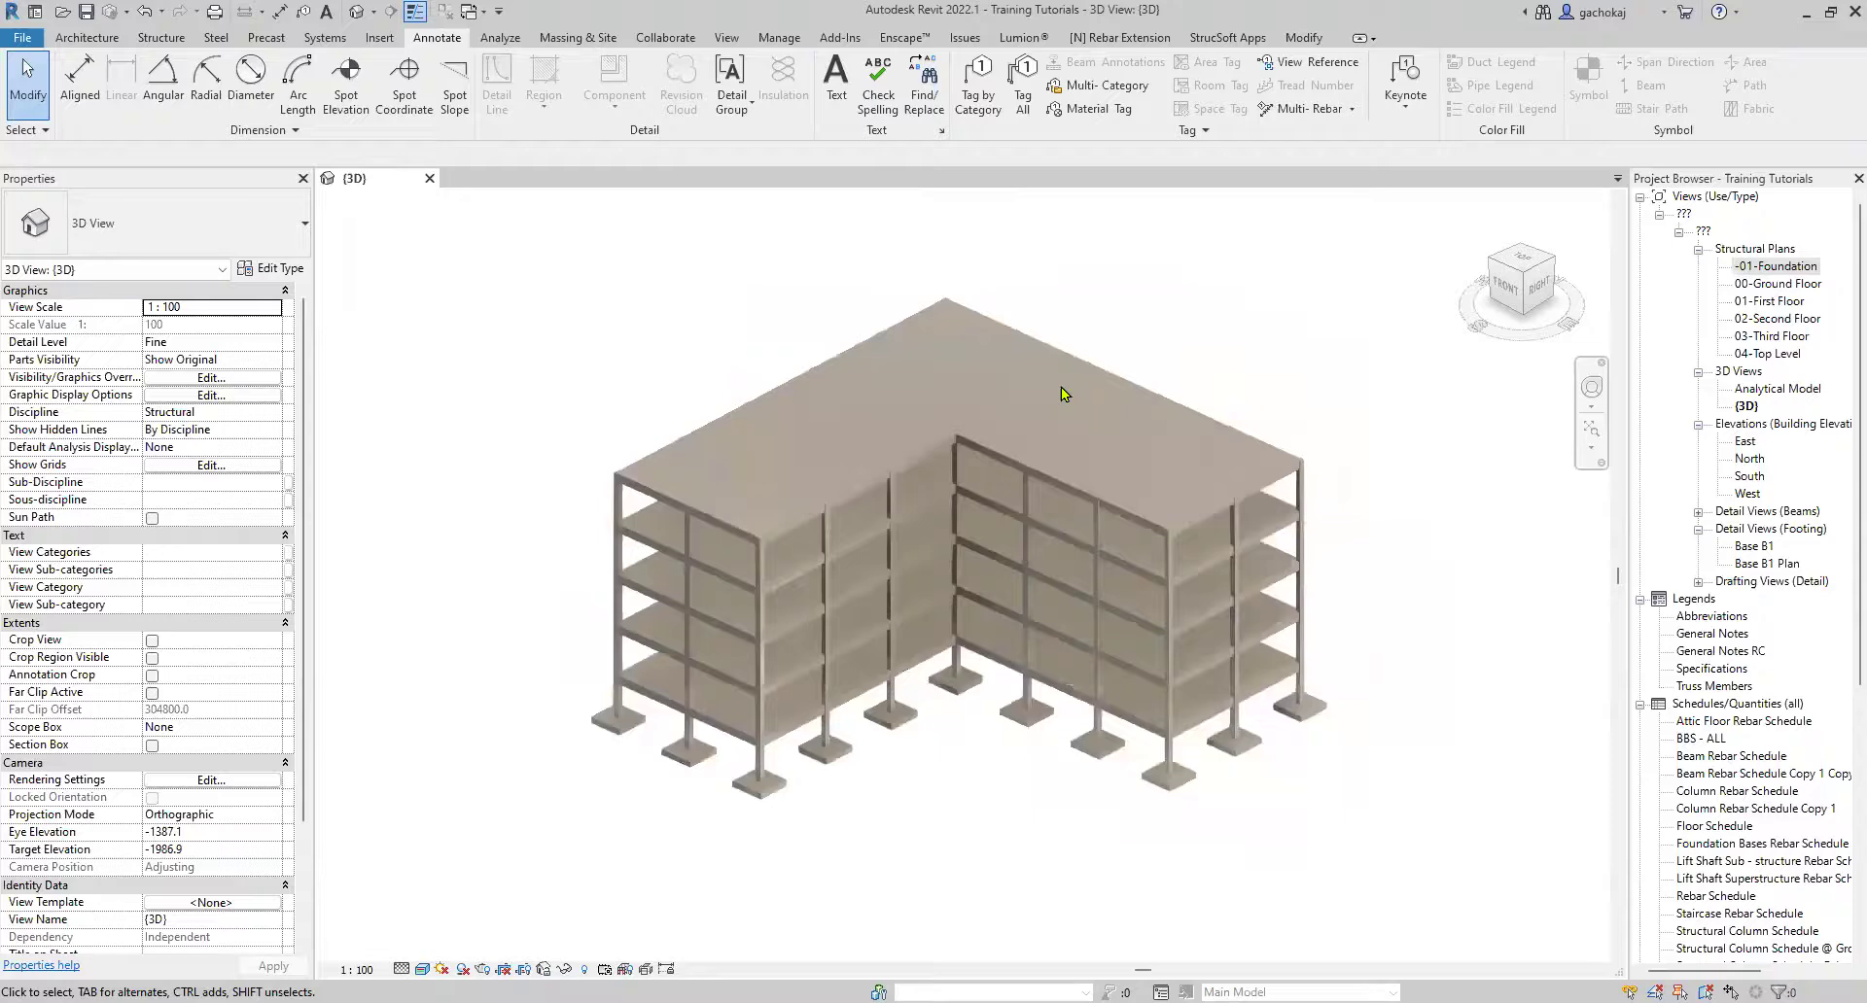
pyautogui.scroll(2, 941, 517)
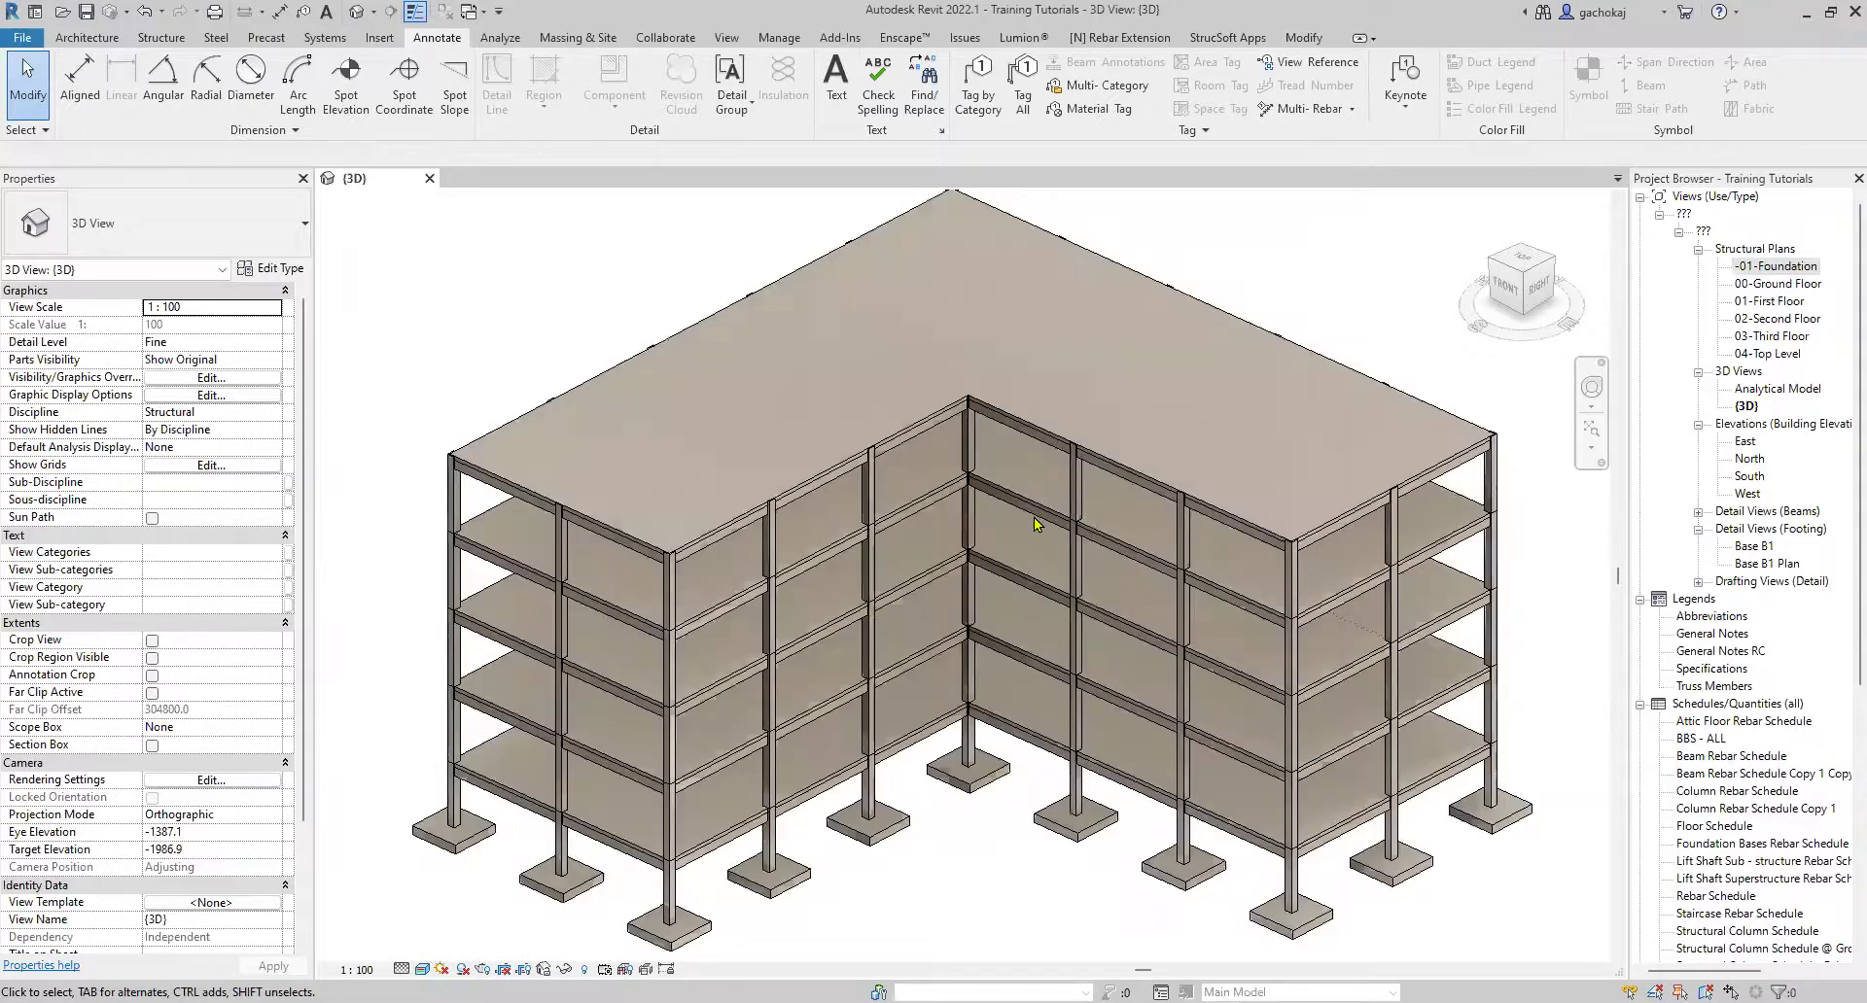
pyautogui.scroll(-2, 1035, 523)
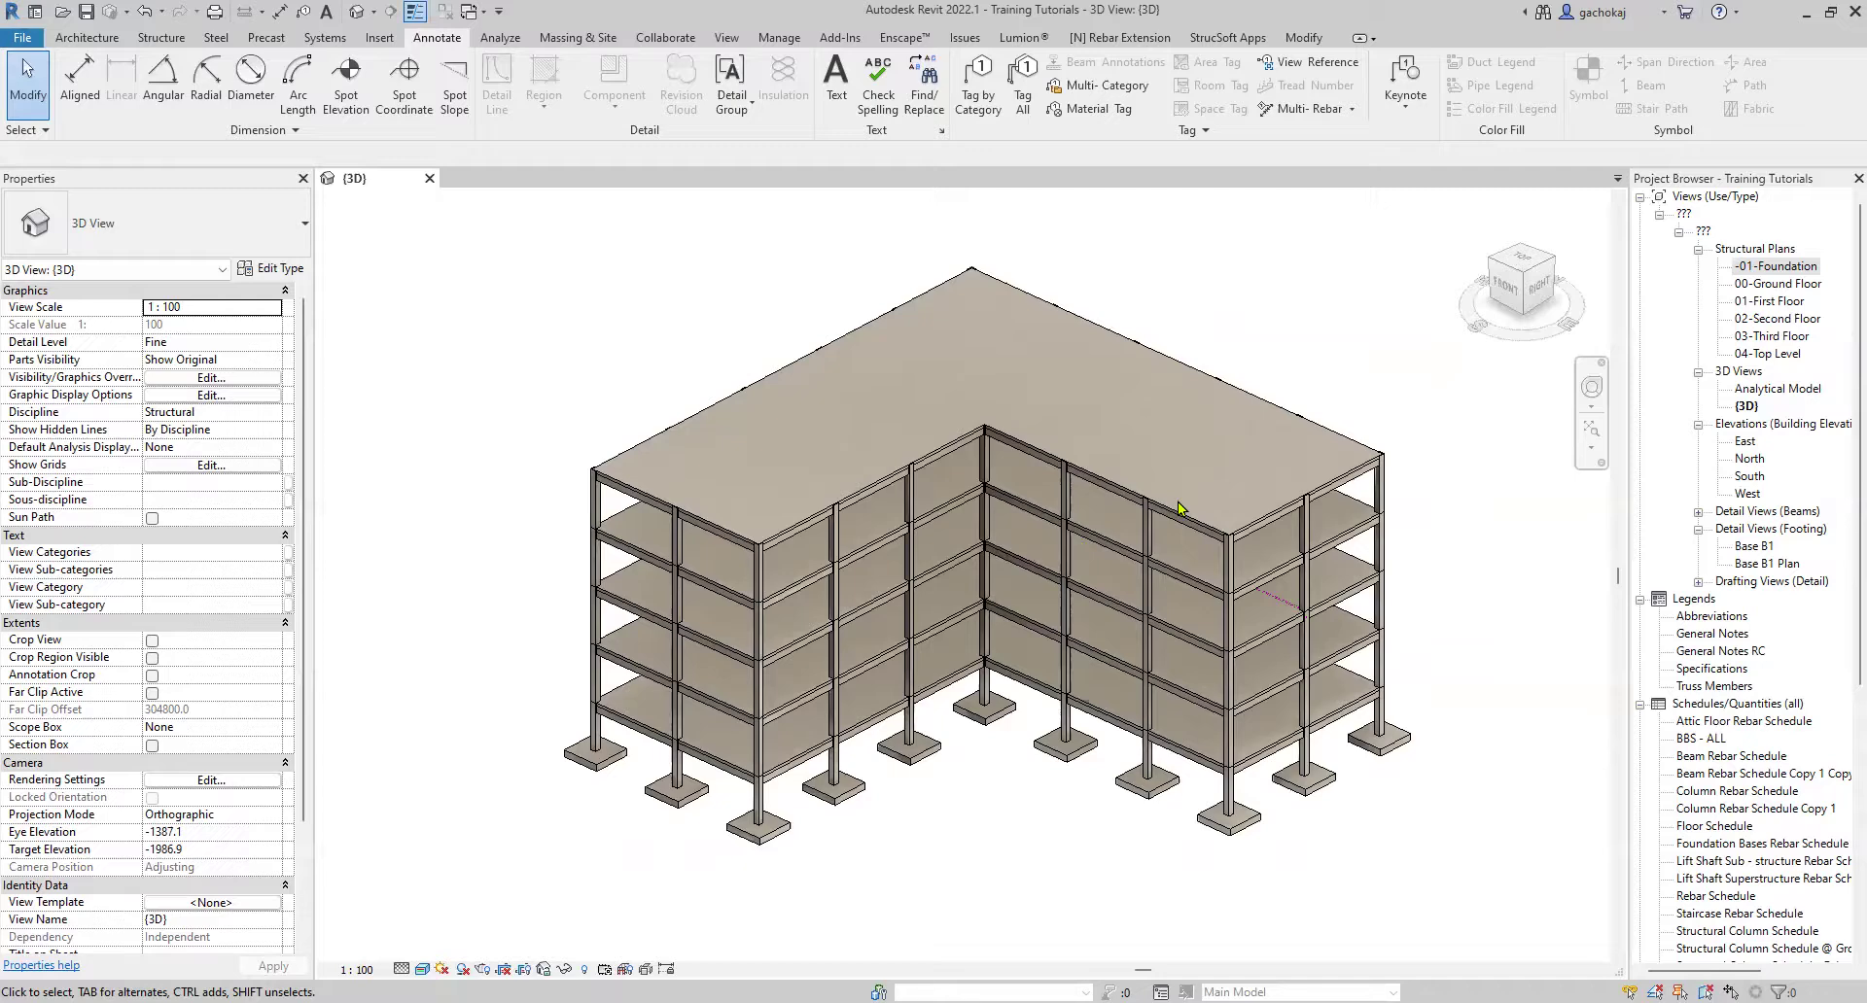
# Open the -01-Foundation structural plan and locate the footing on grid C that carries the detail callout.
pyautogui.doubleClick(1777, 266)
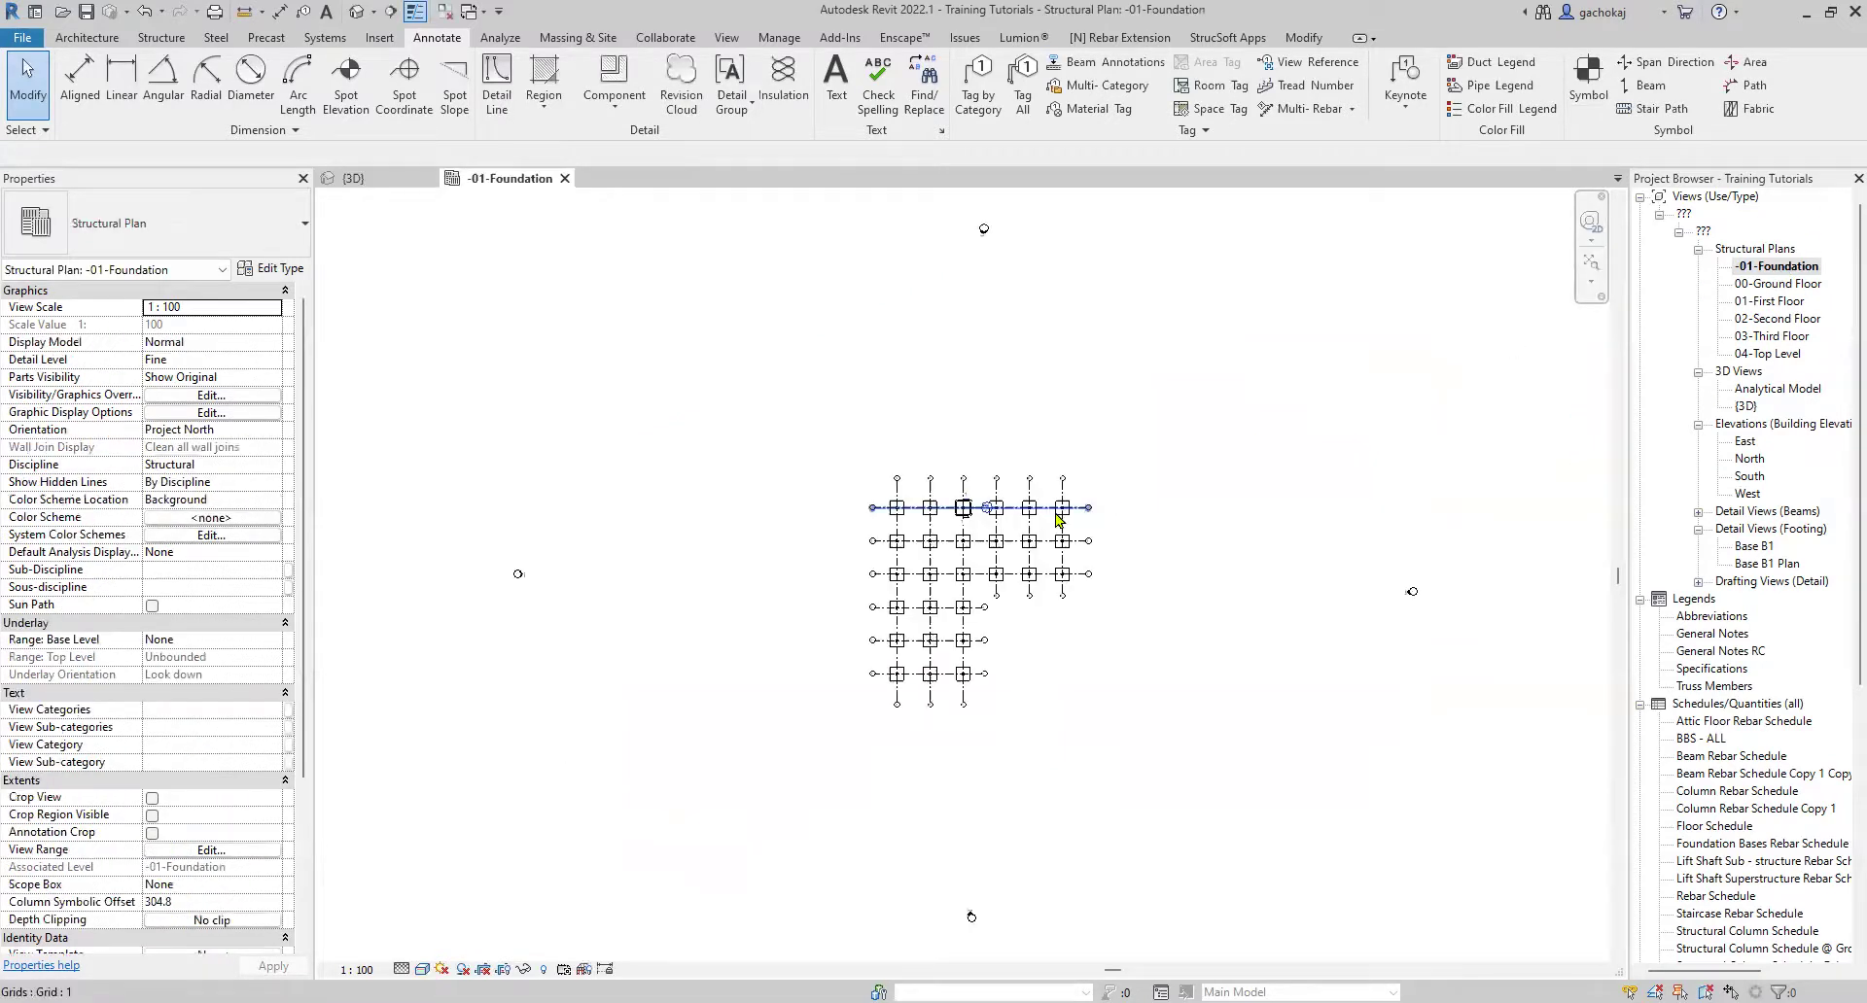
pyautogui.scroll(4, 943, 525)
pyautogui.scroll(3, 943, 528)
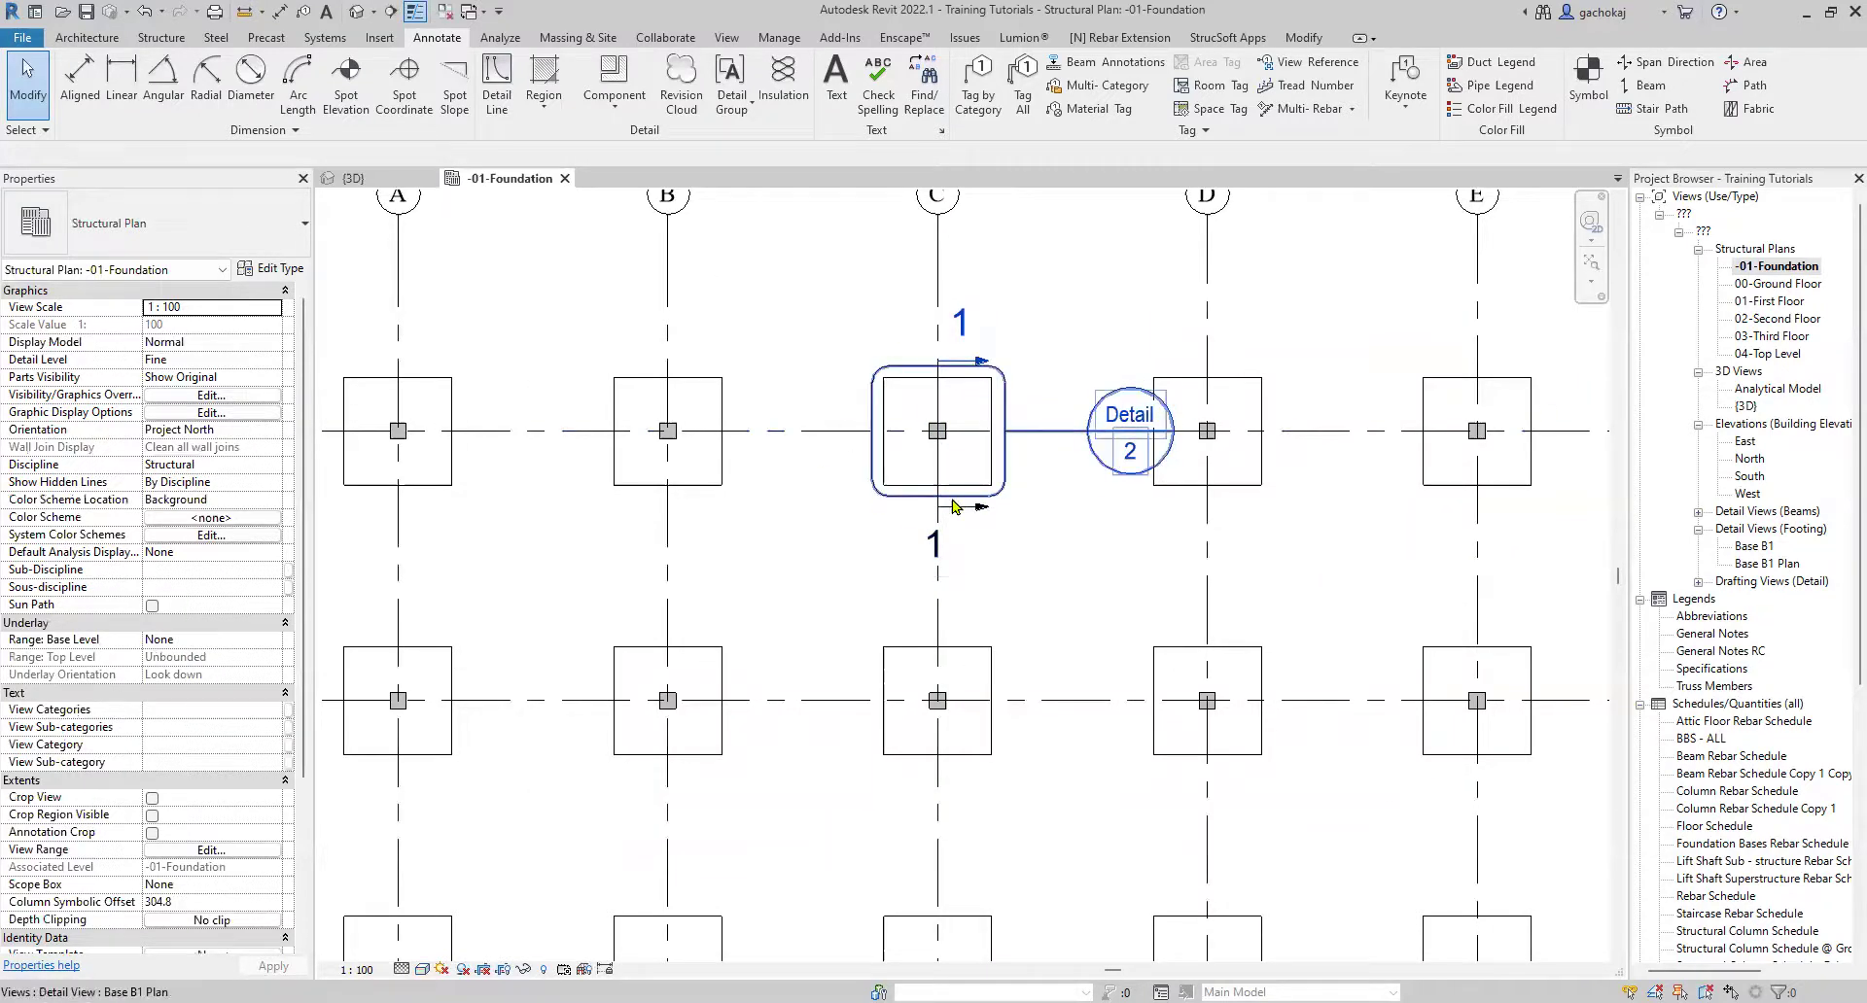
pyautogui.scroll(3, 868, 412)
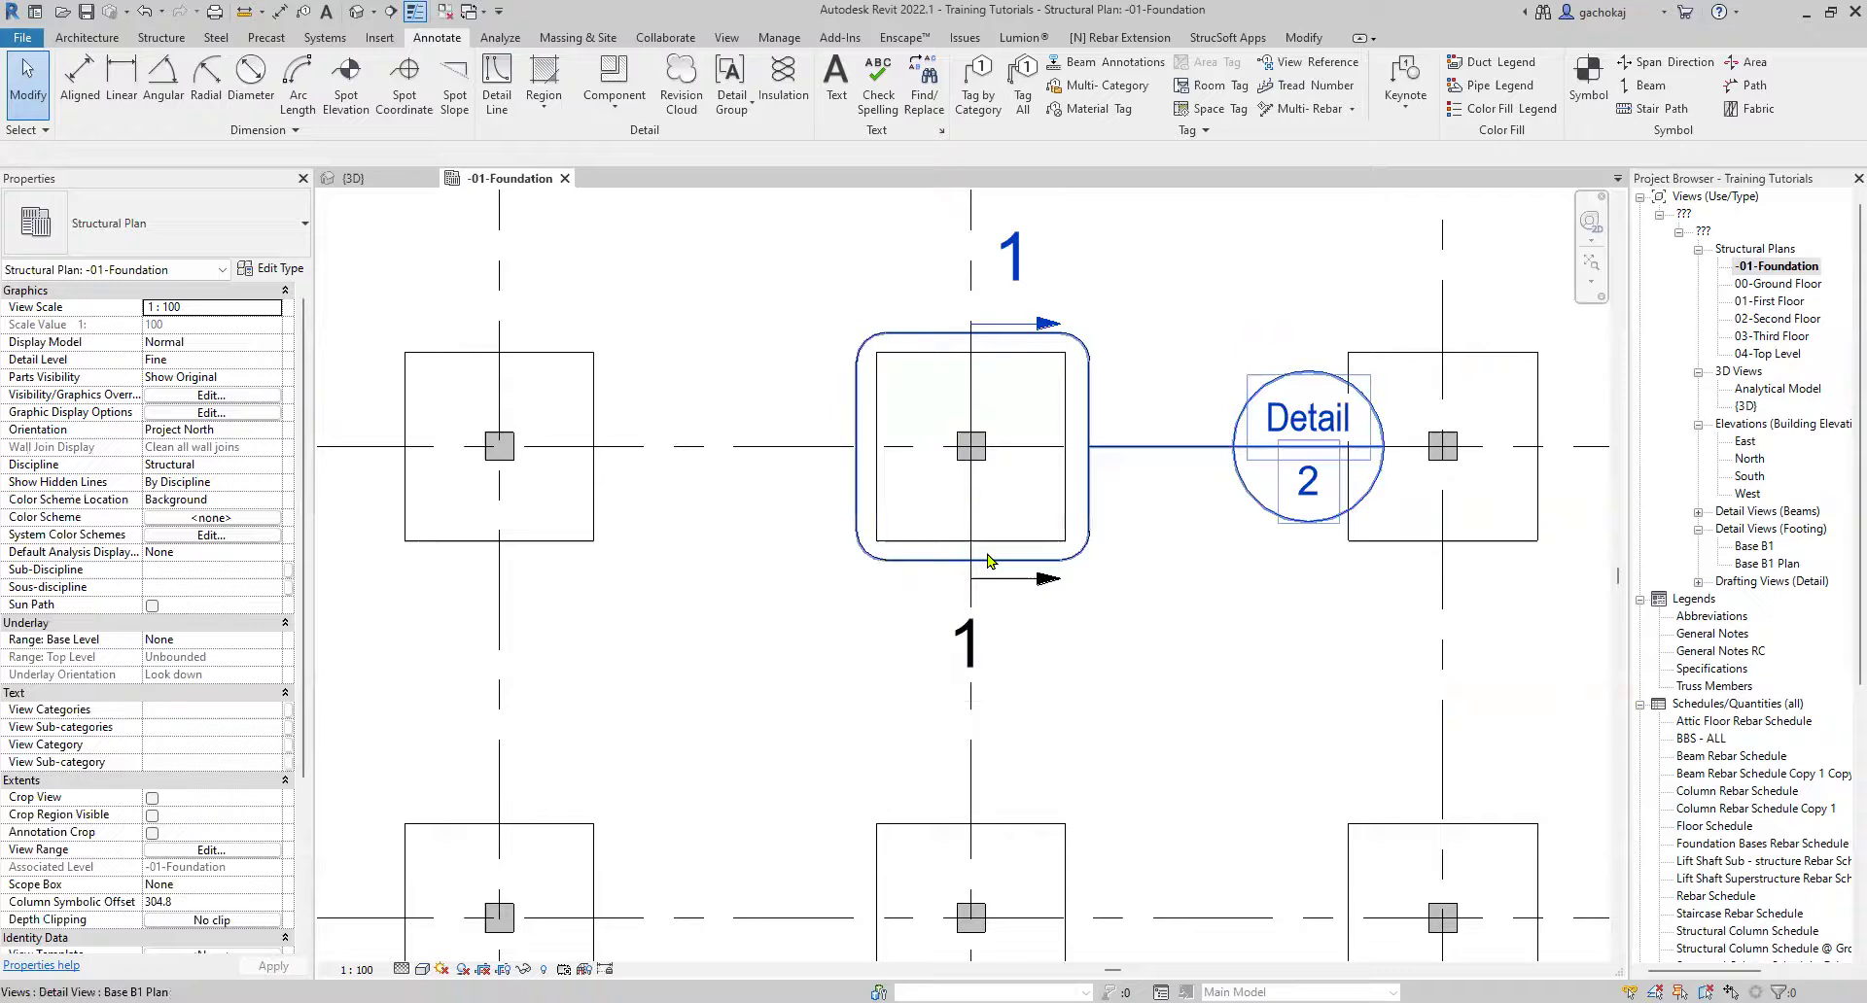
pyautogui.scroll(-2, 987, 561)
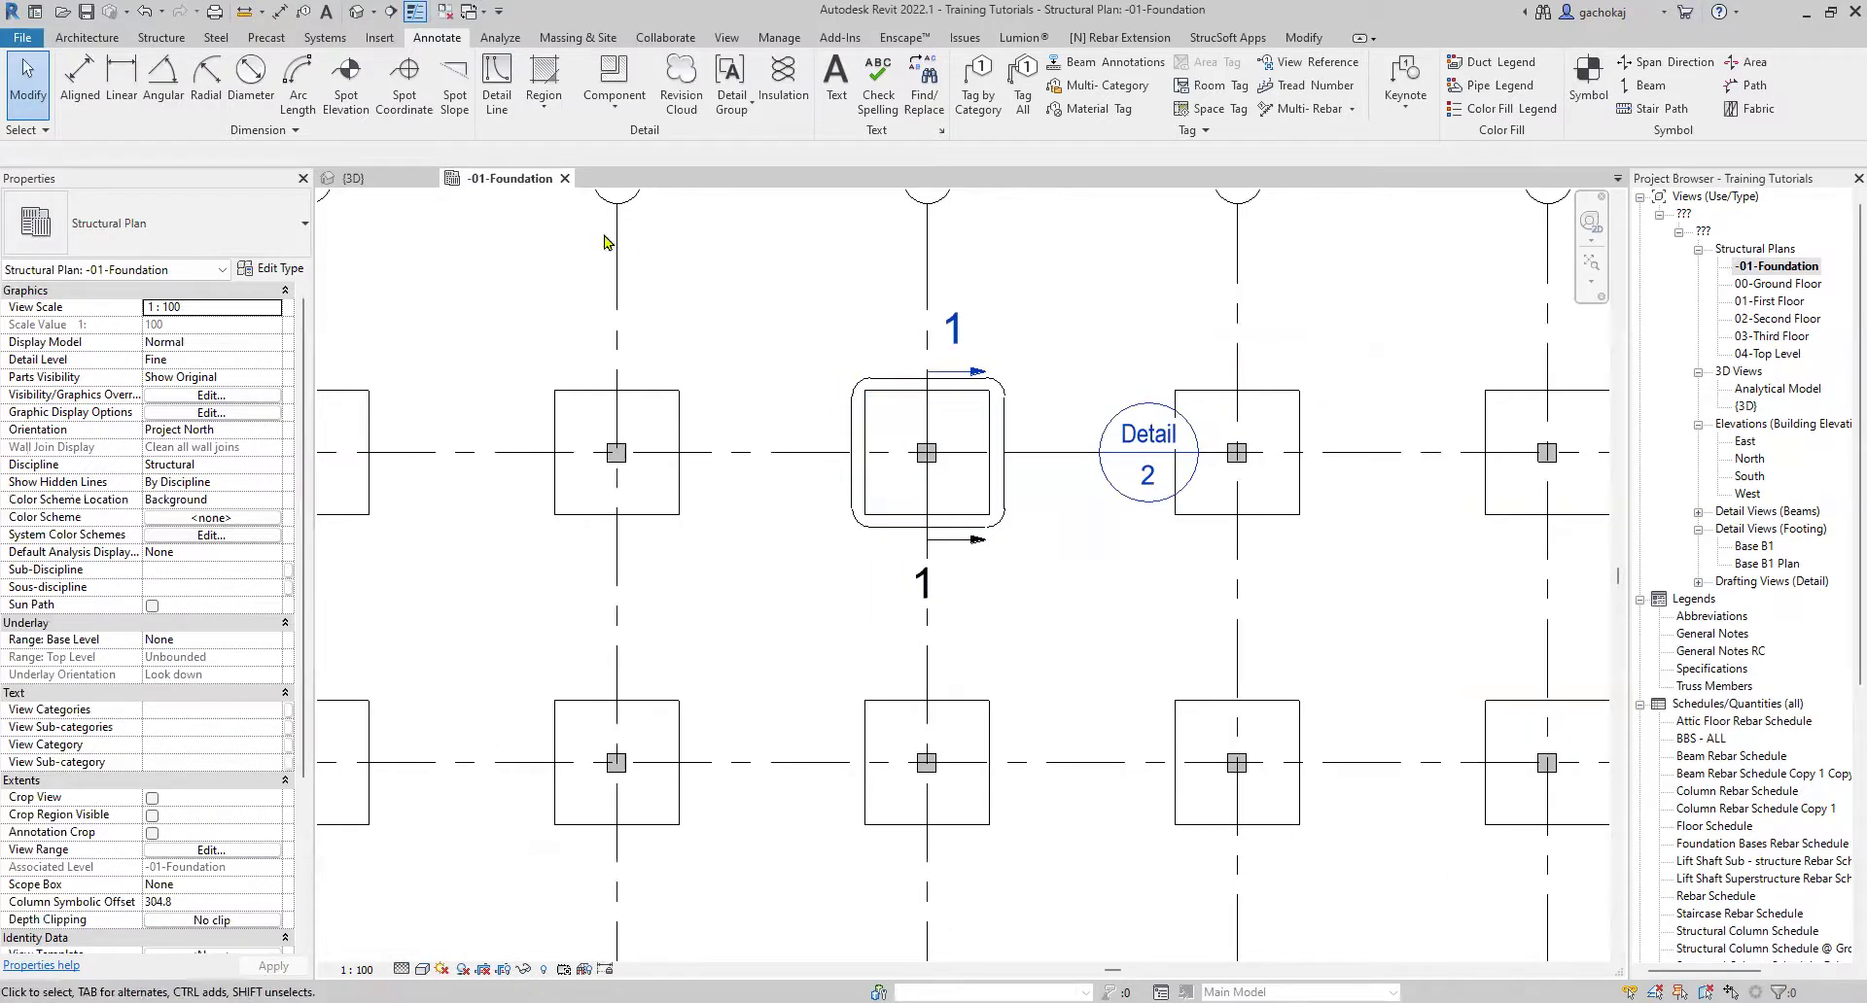
# Draw a Cross Section Type 1 section beside the grid C footing, looking toward and enclosing it, and list the project's section views.
pyautogui.click(390, 13)
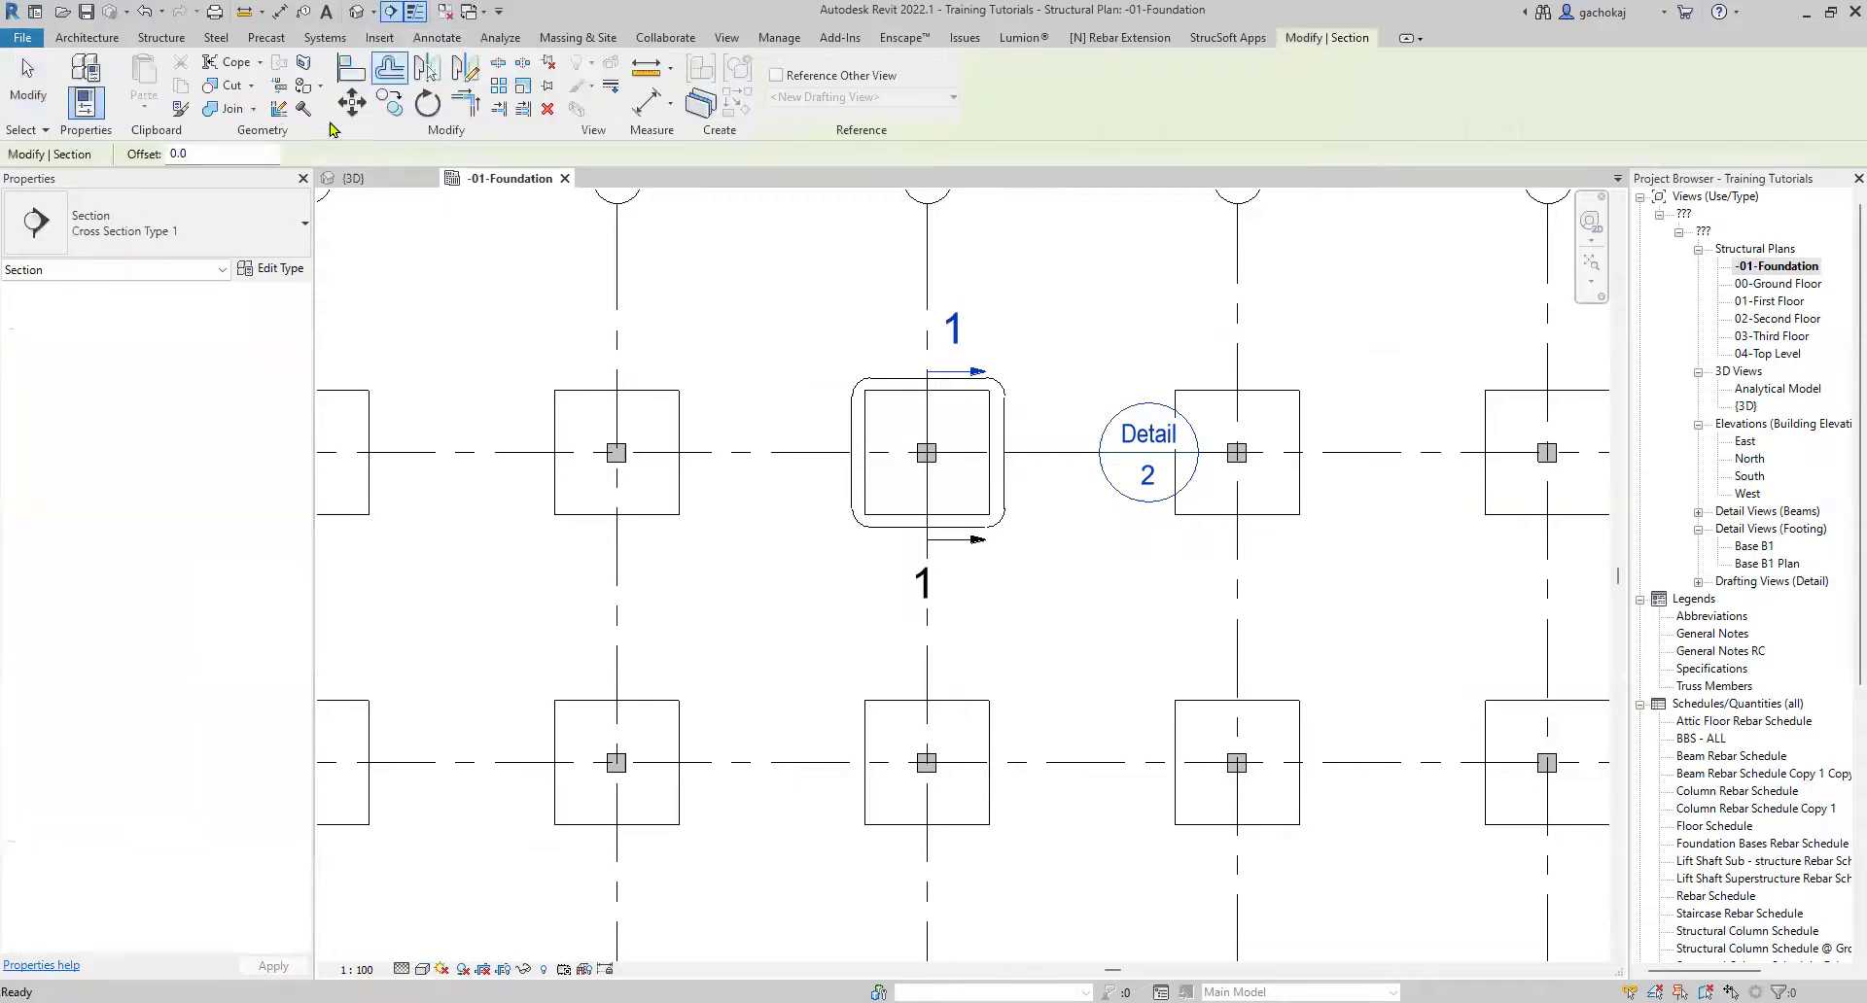
pyautogui.click(240, 234)
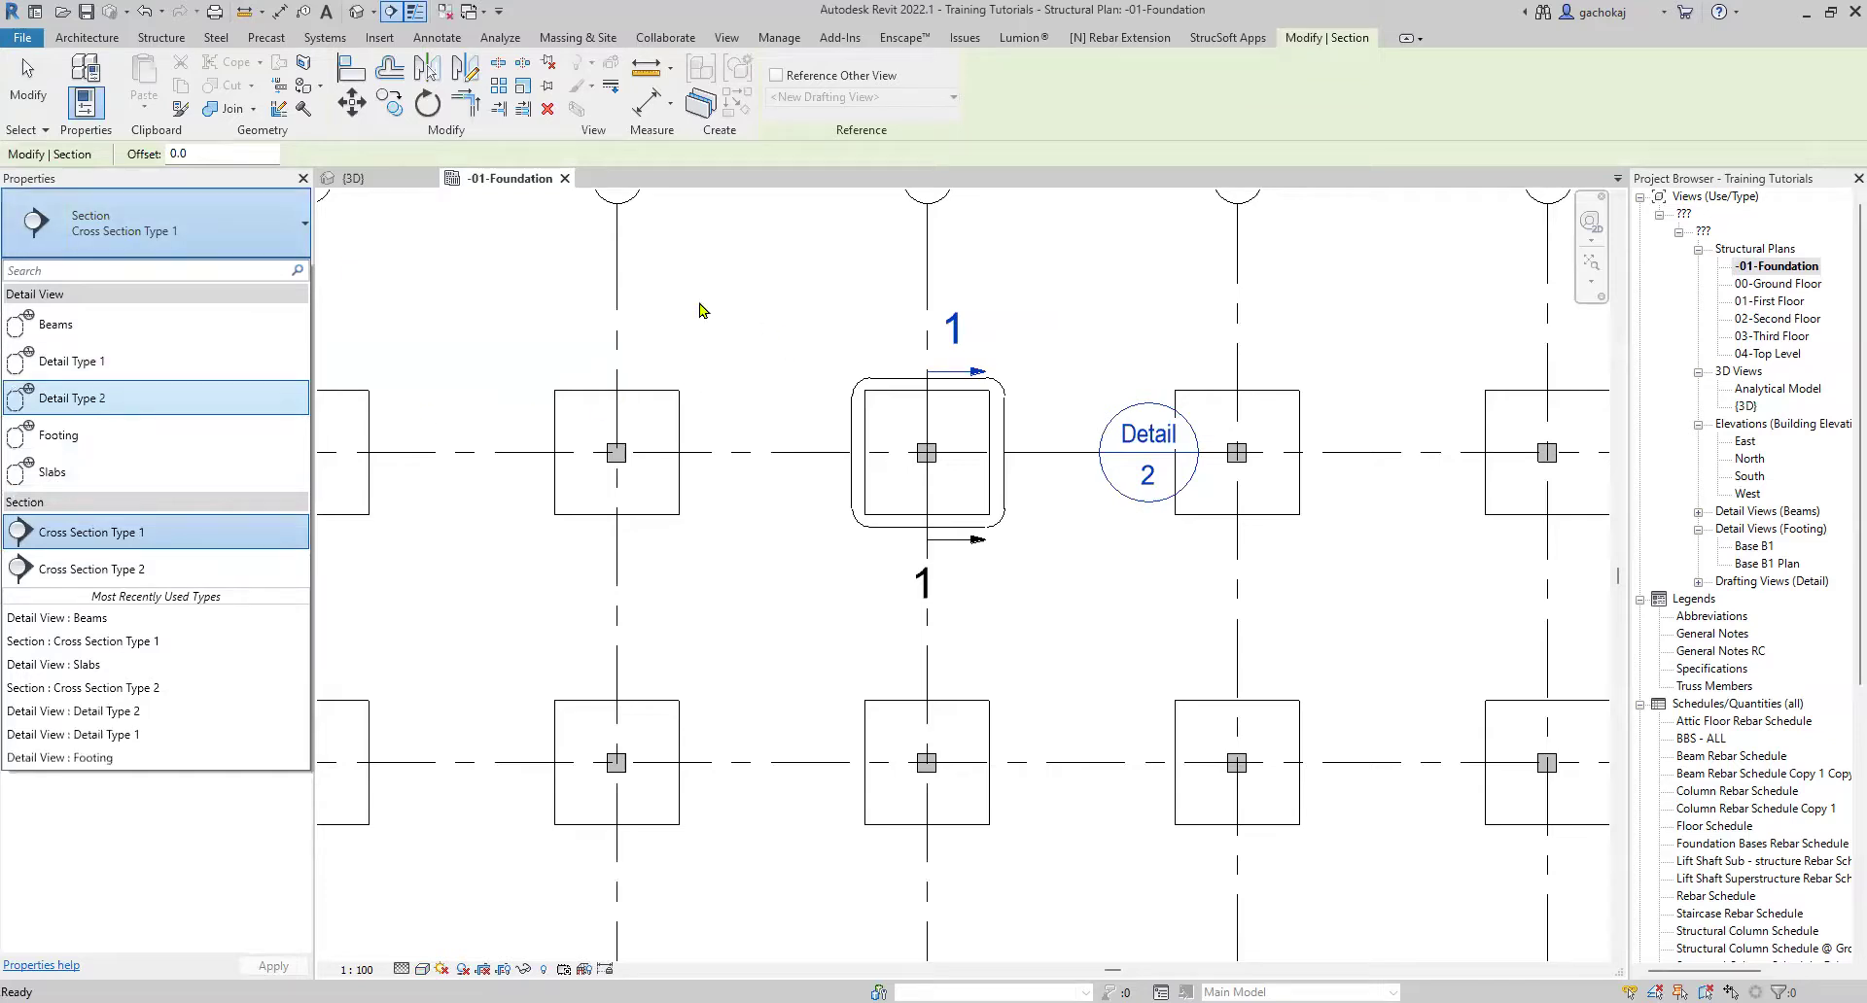
pyautogui.press('r')
pyautogui.press('o')
pyautogui.click(833, 335)
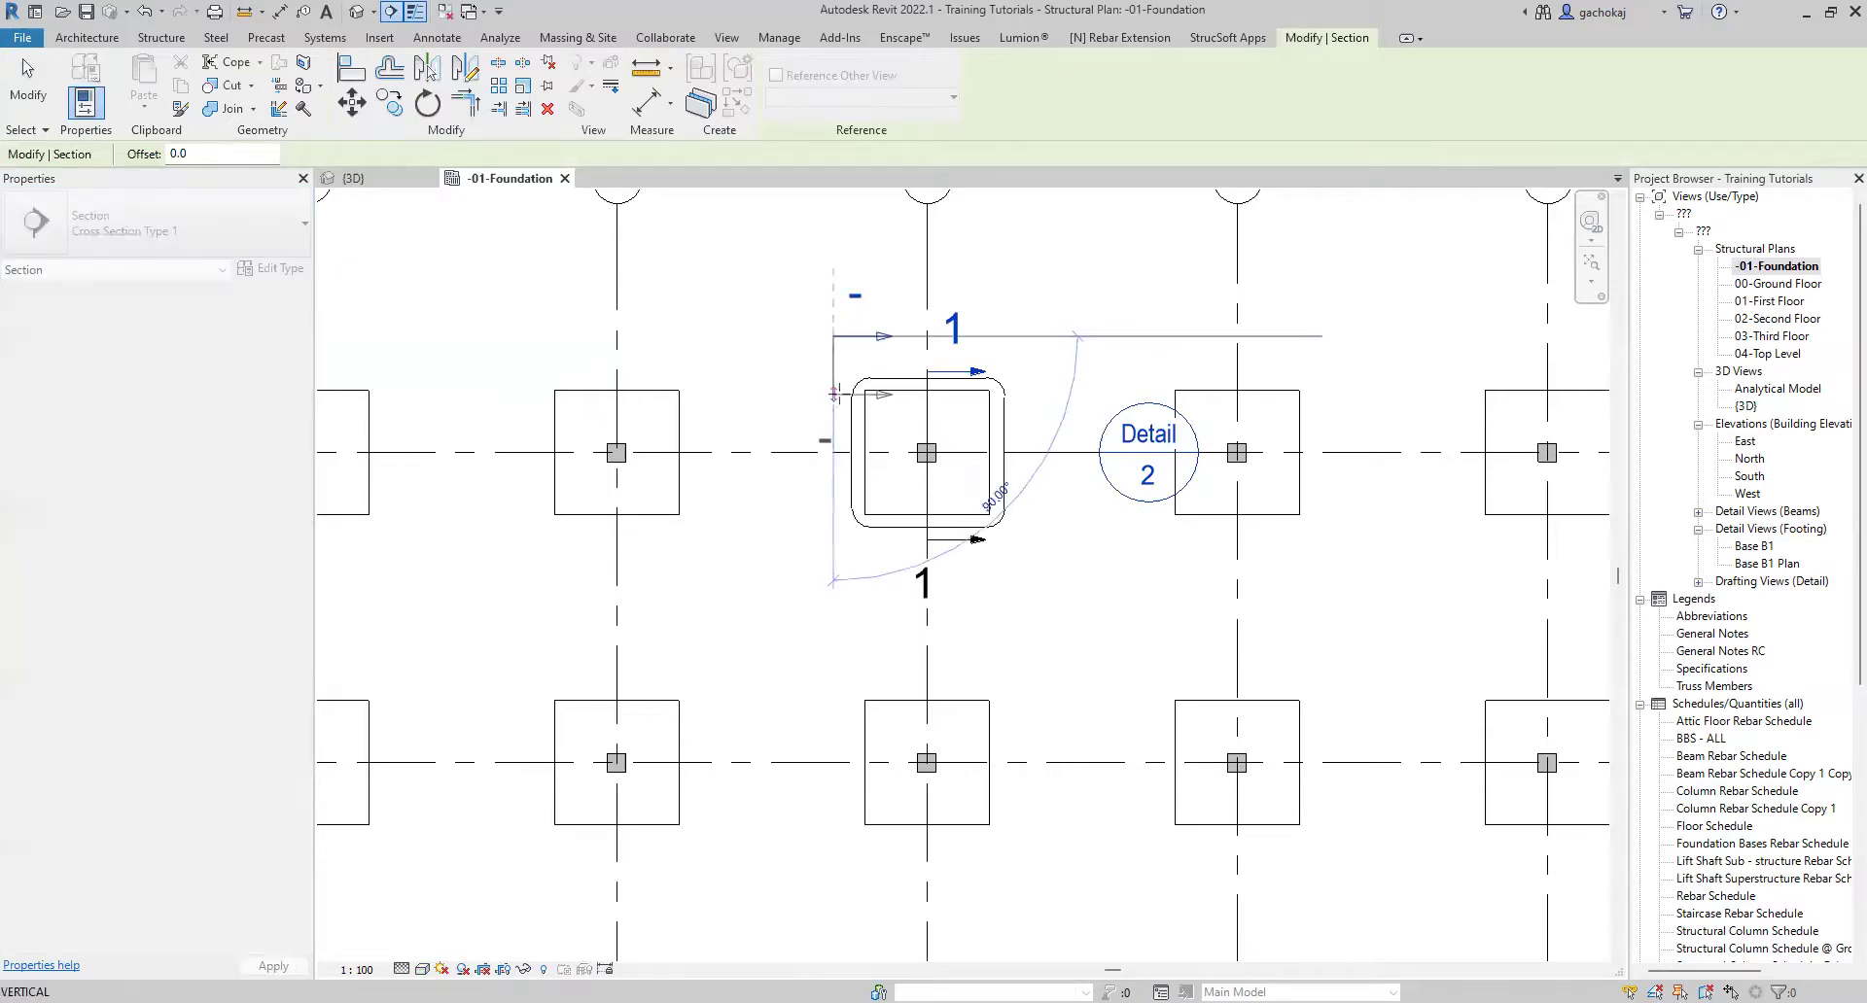
pyautogui.scroll(2, 838, 393)
pyautogui.click(1074, 317)
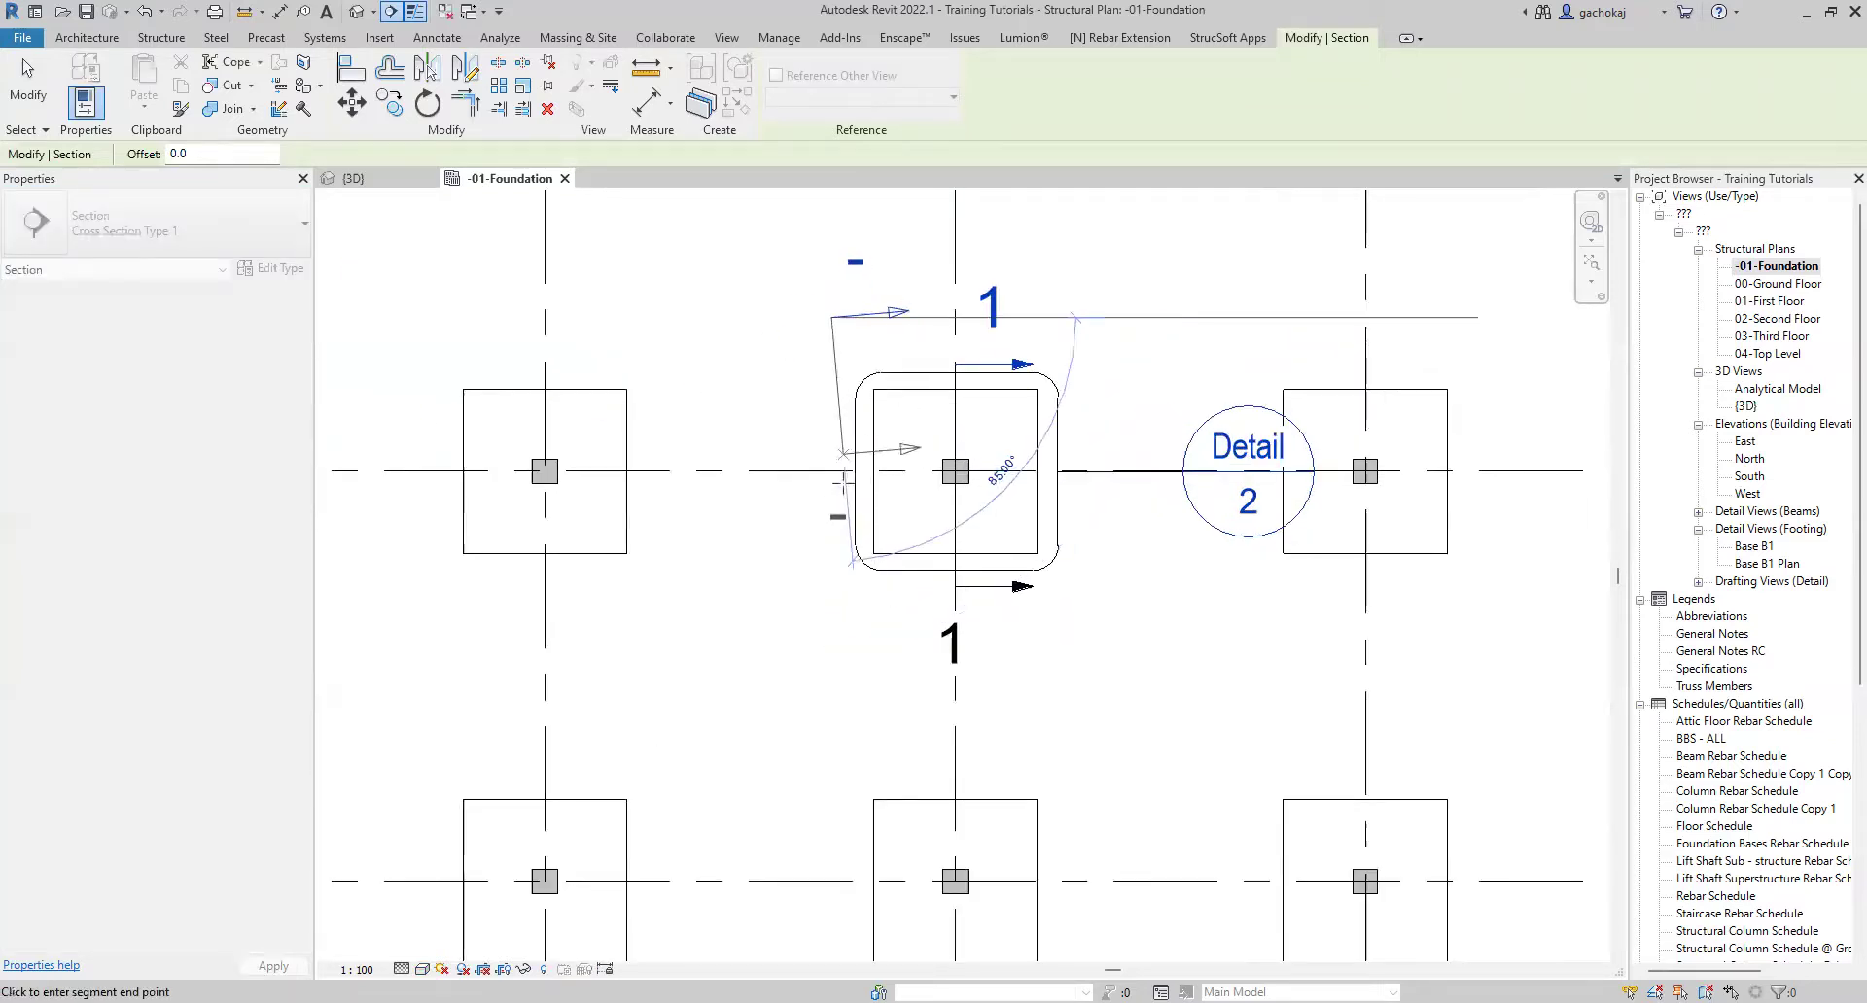
pyautogui.click(831, 615)
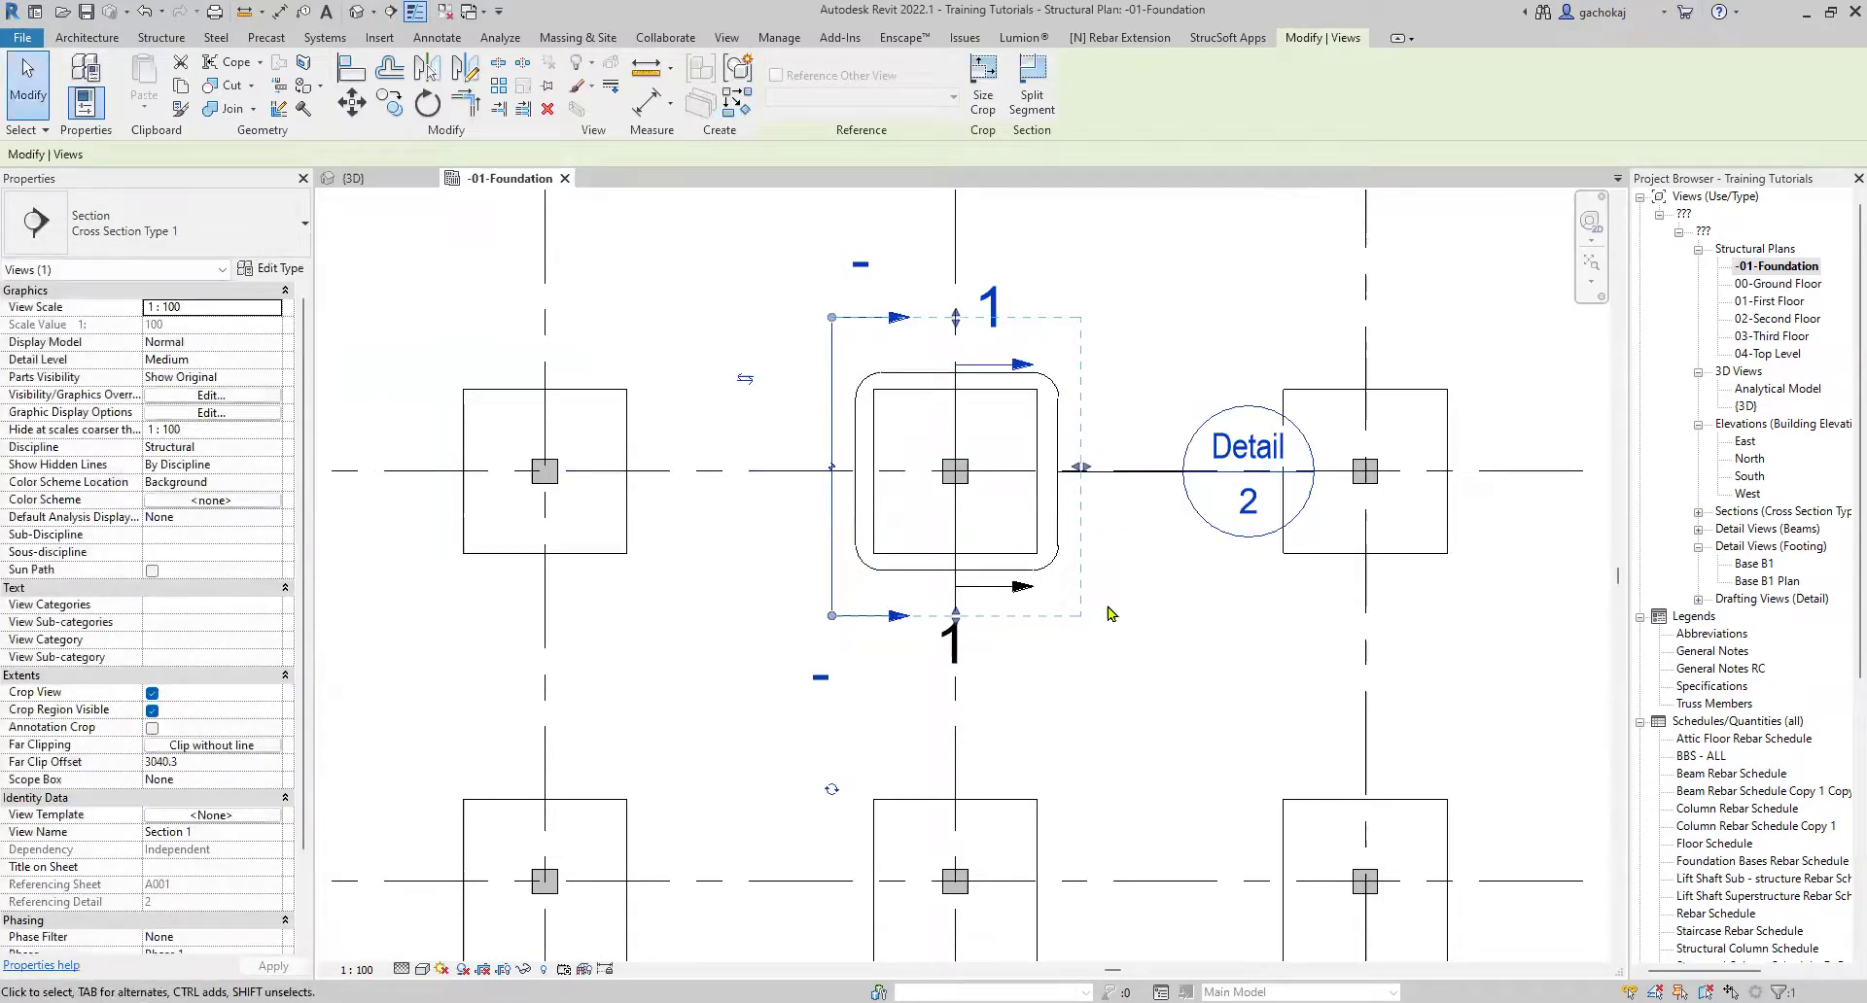
pyautogui.scroll(-2, 807, 446)
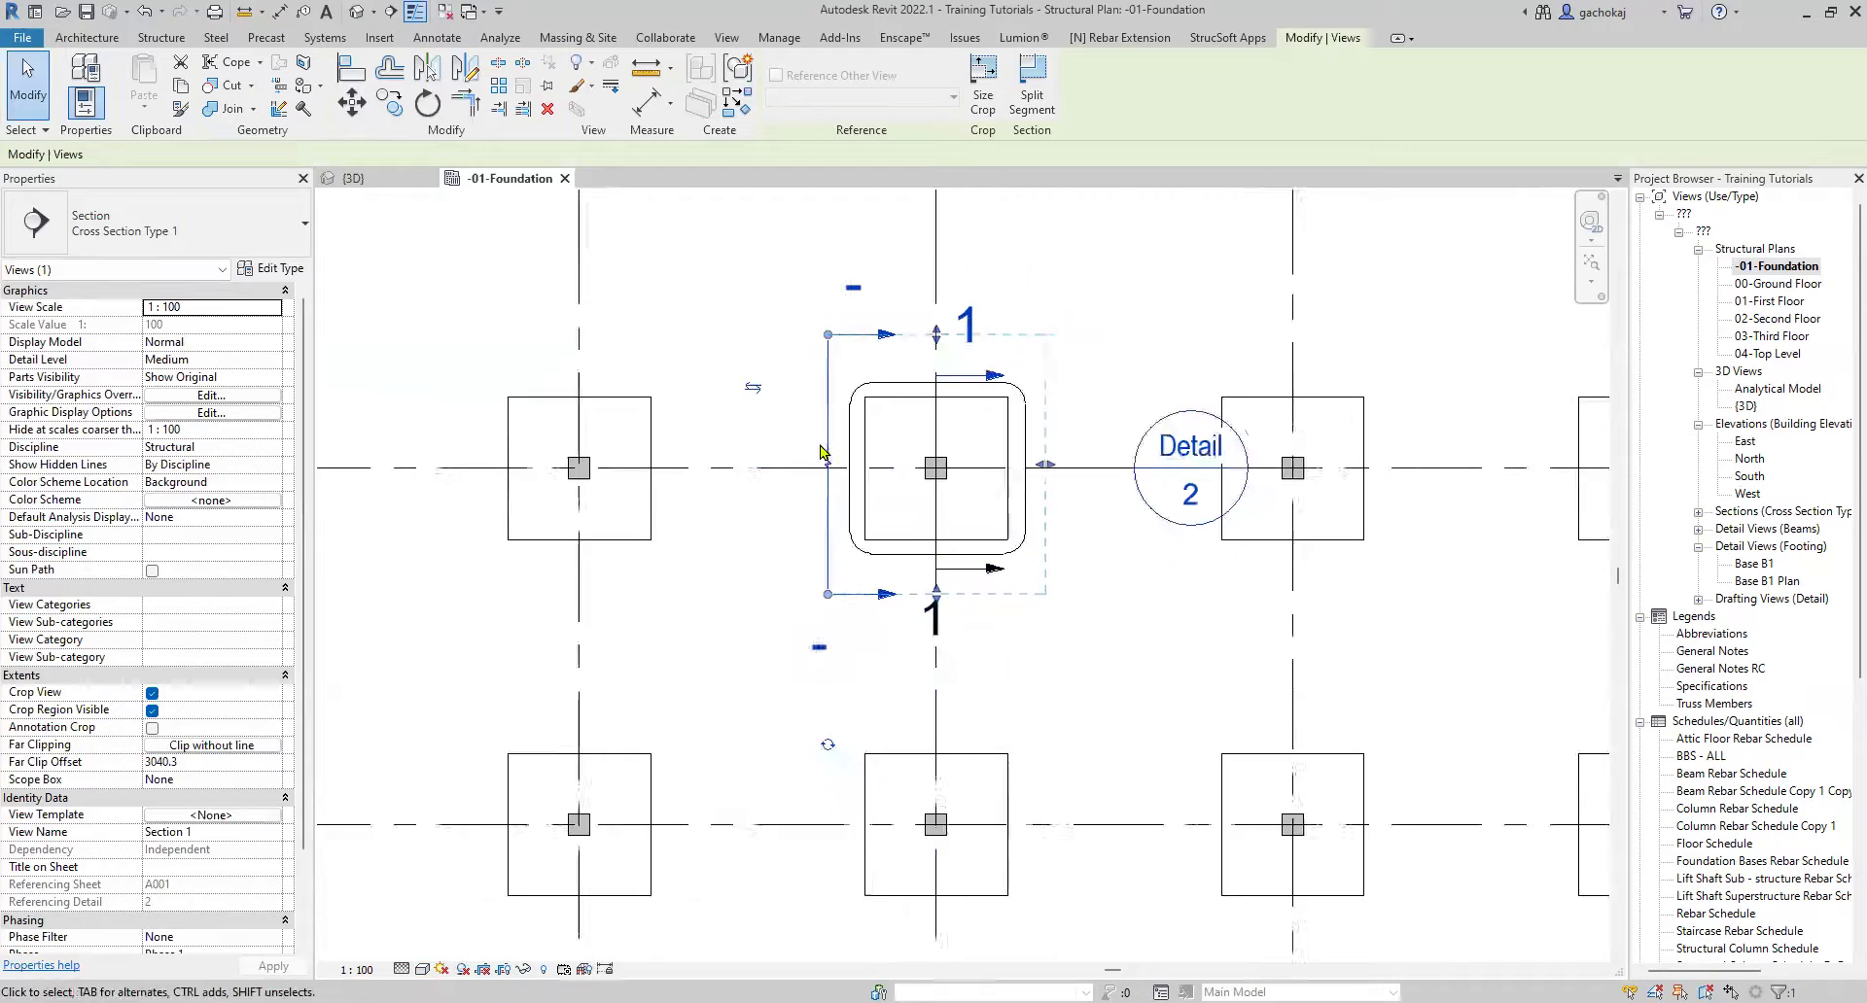
pyautogui.click(1076, 308)
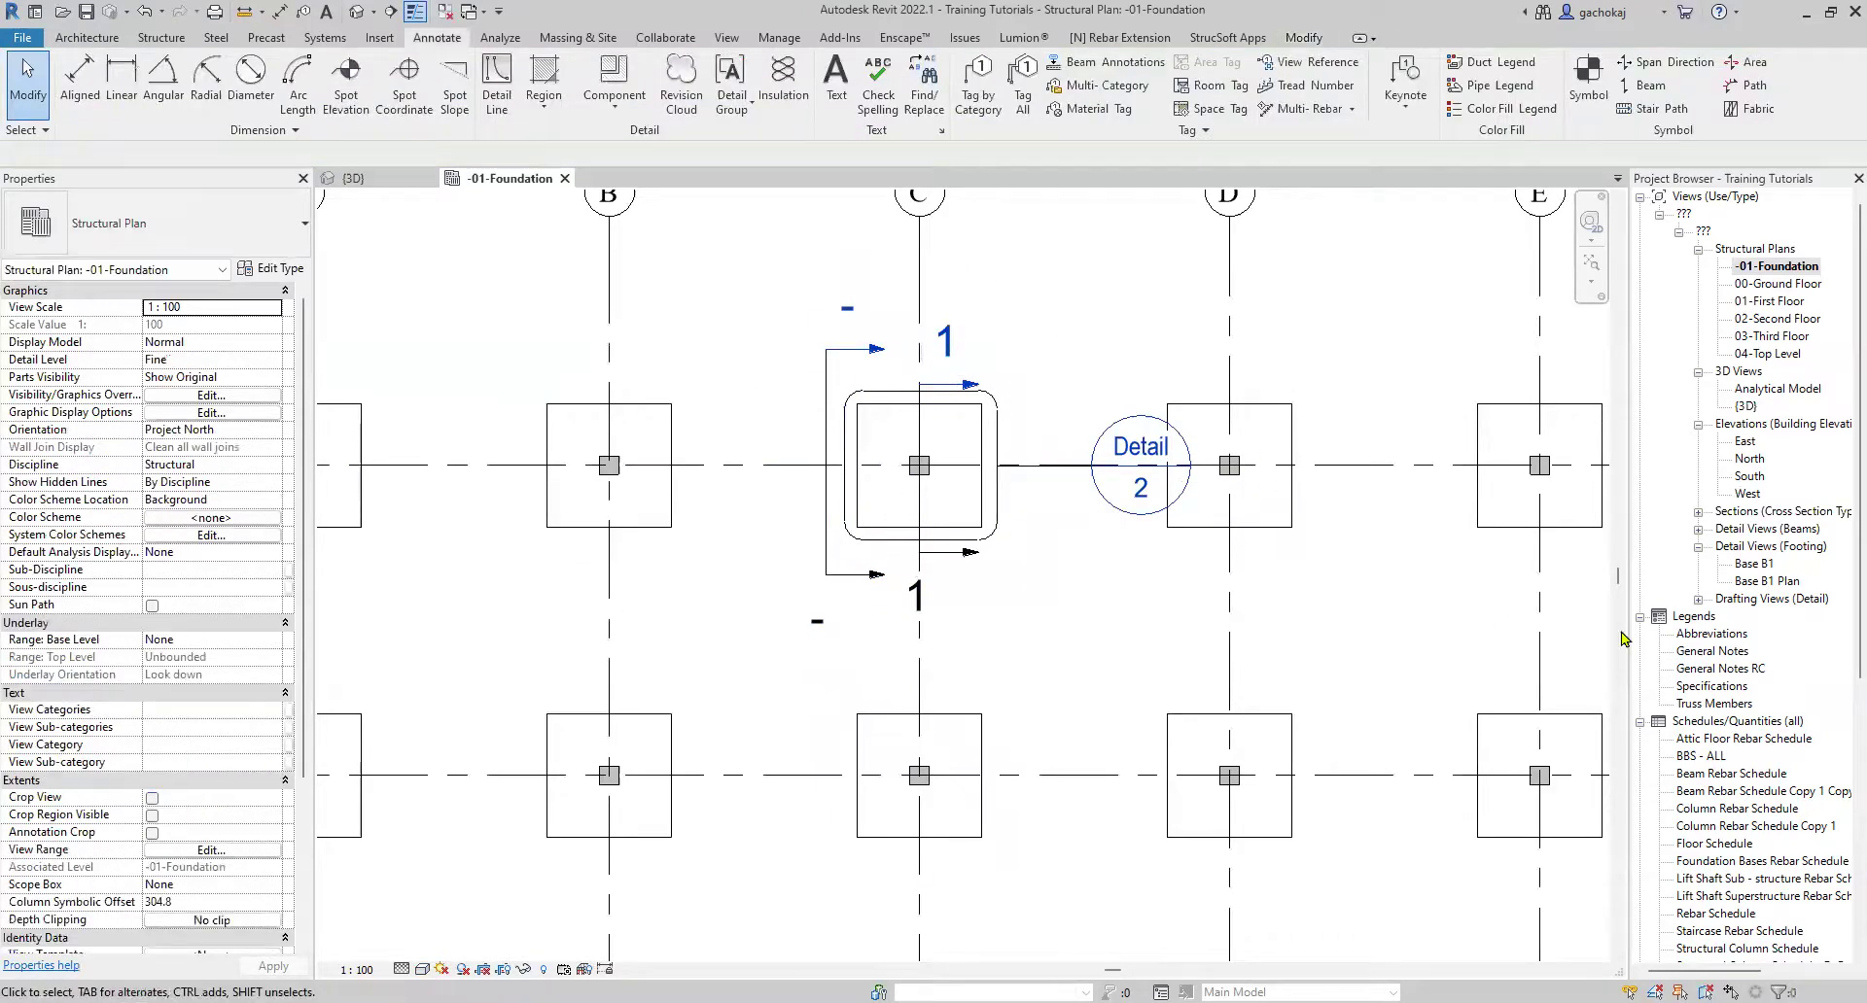
pyautogui.click(1698, 511)
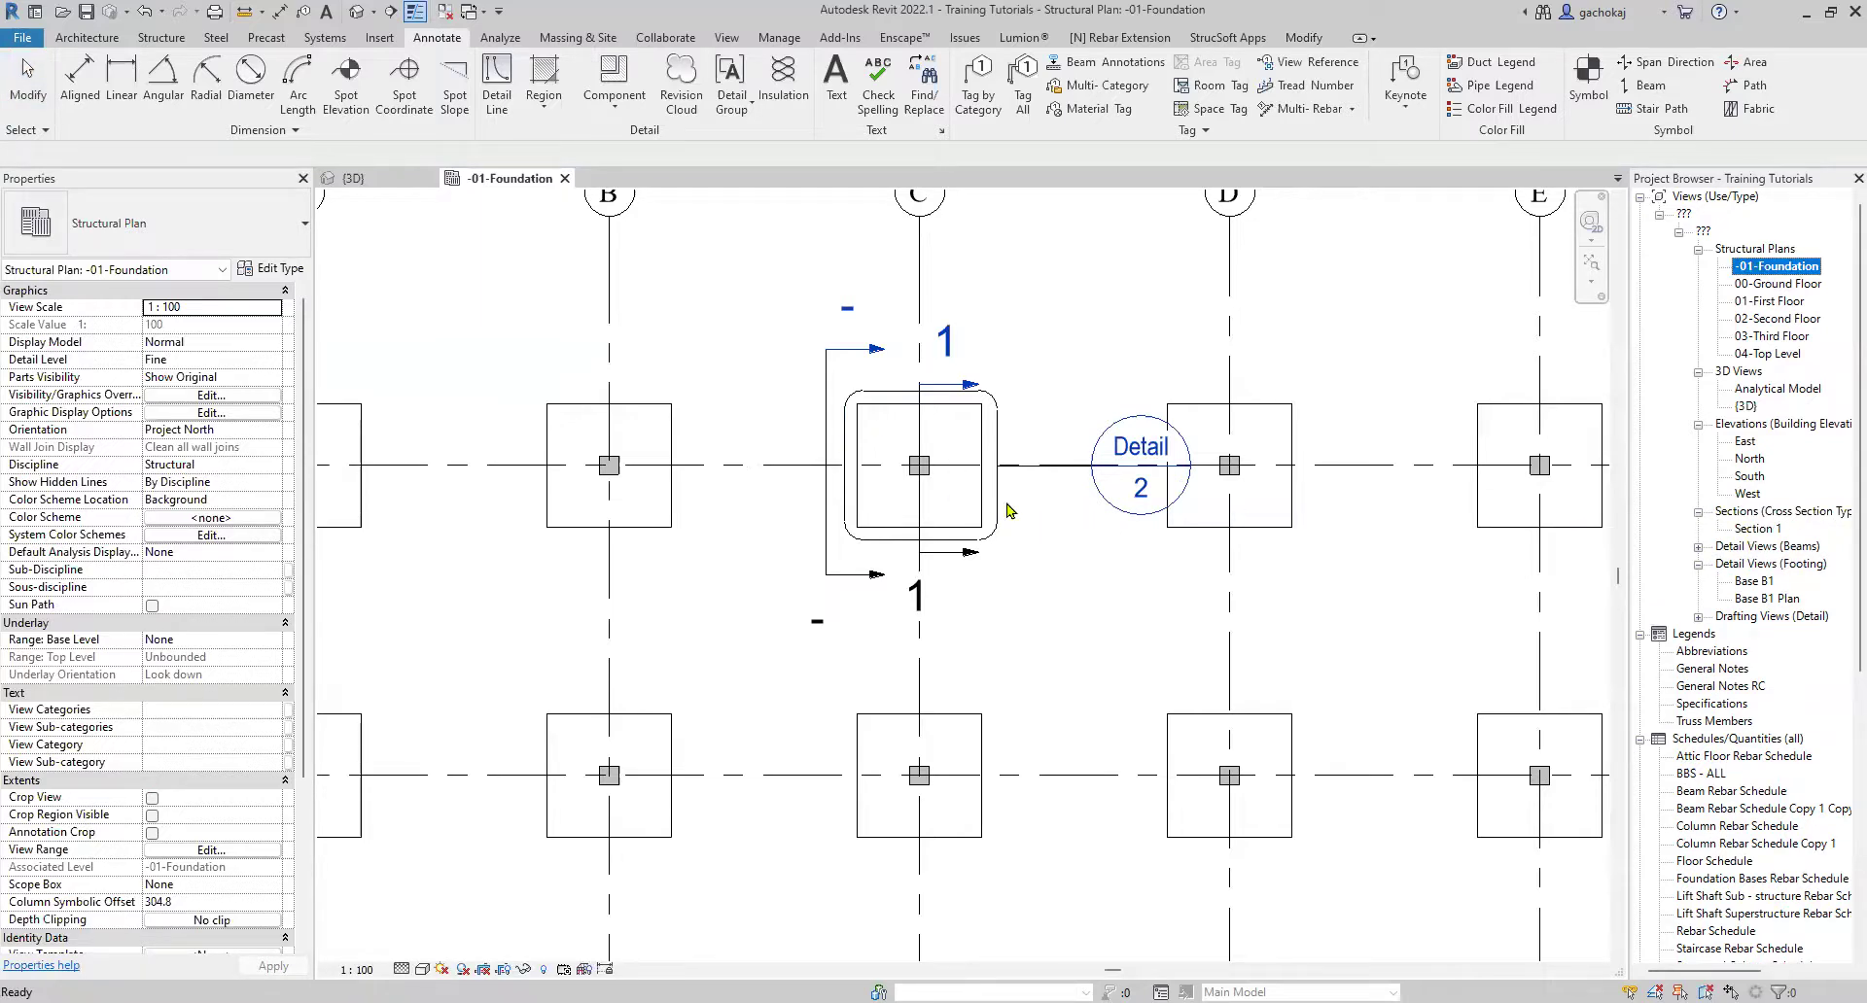
# Duplicate the {3D} view with detailing and rename the copy as Footing 3D.
pyautogui.click(357, 11)
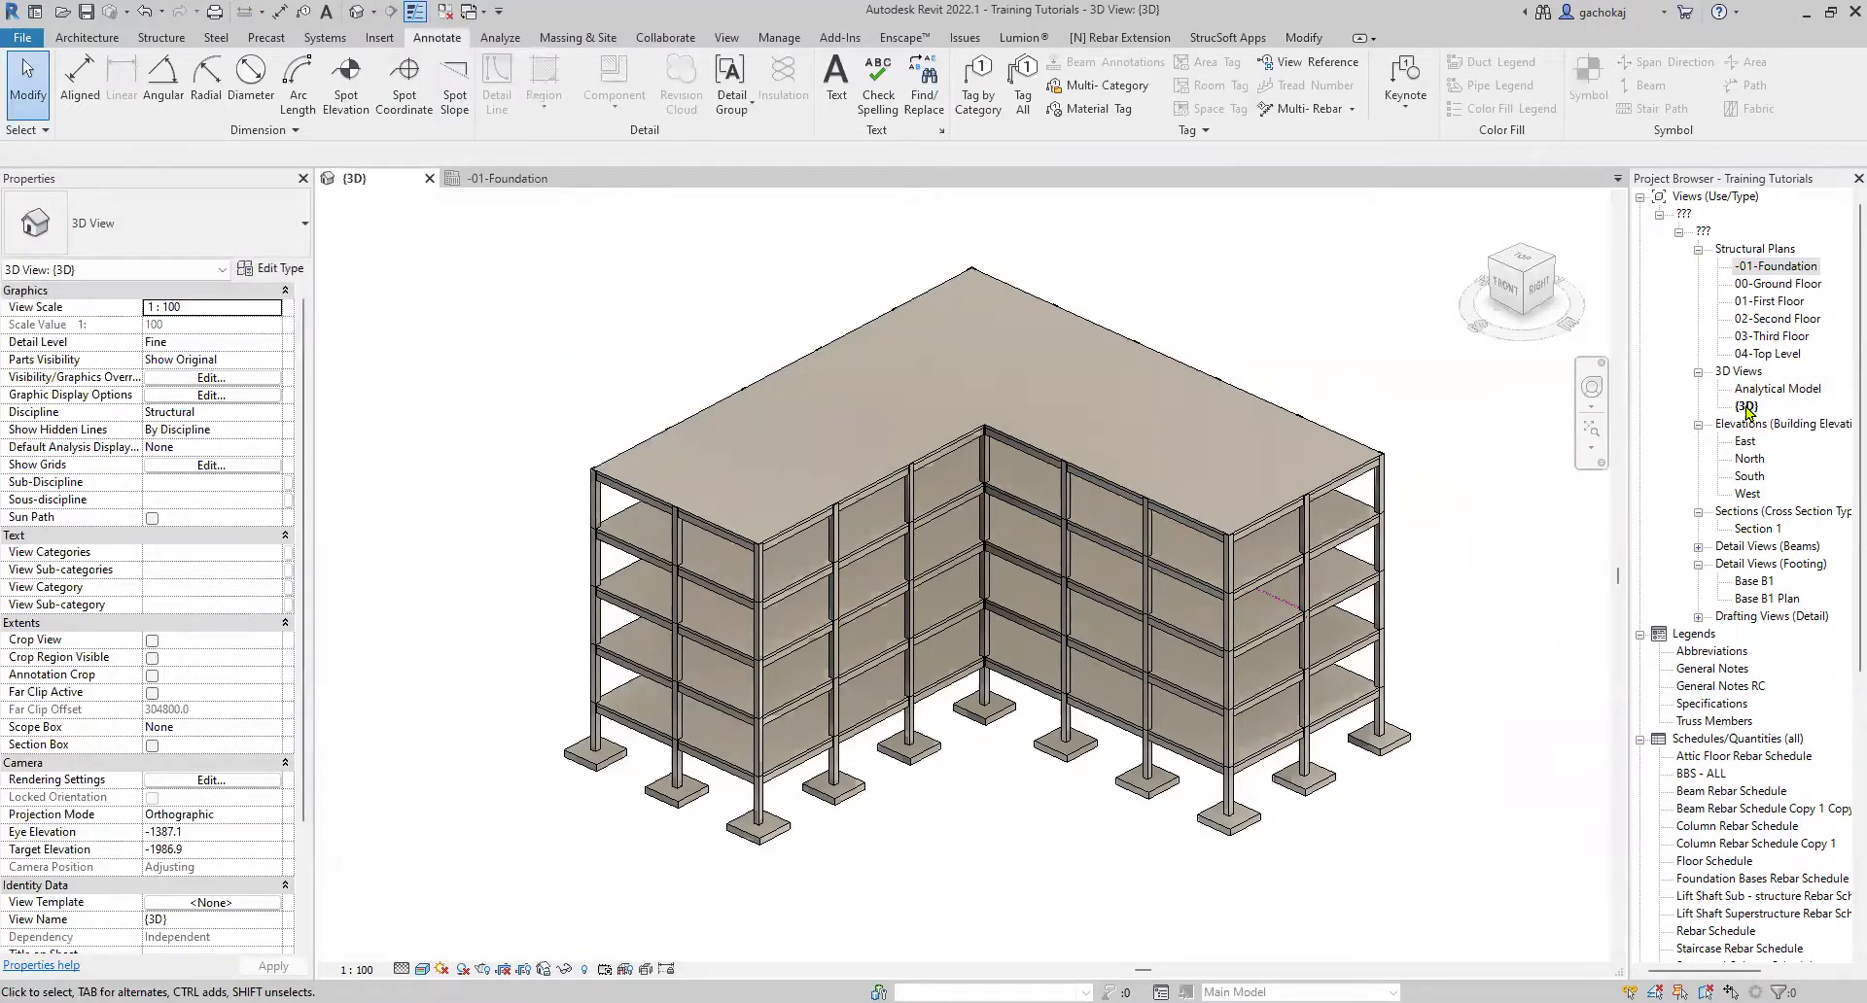
pyautogui.rightClick(1747, 409)
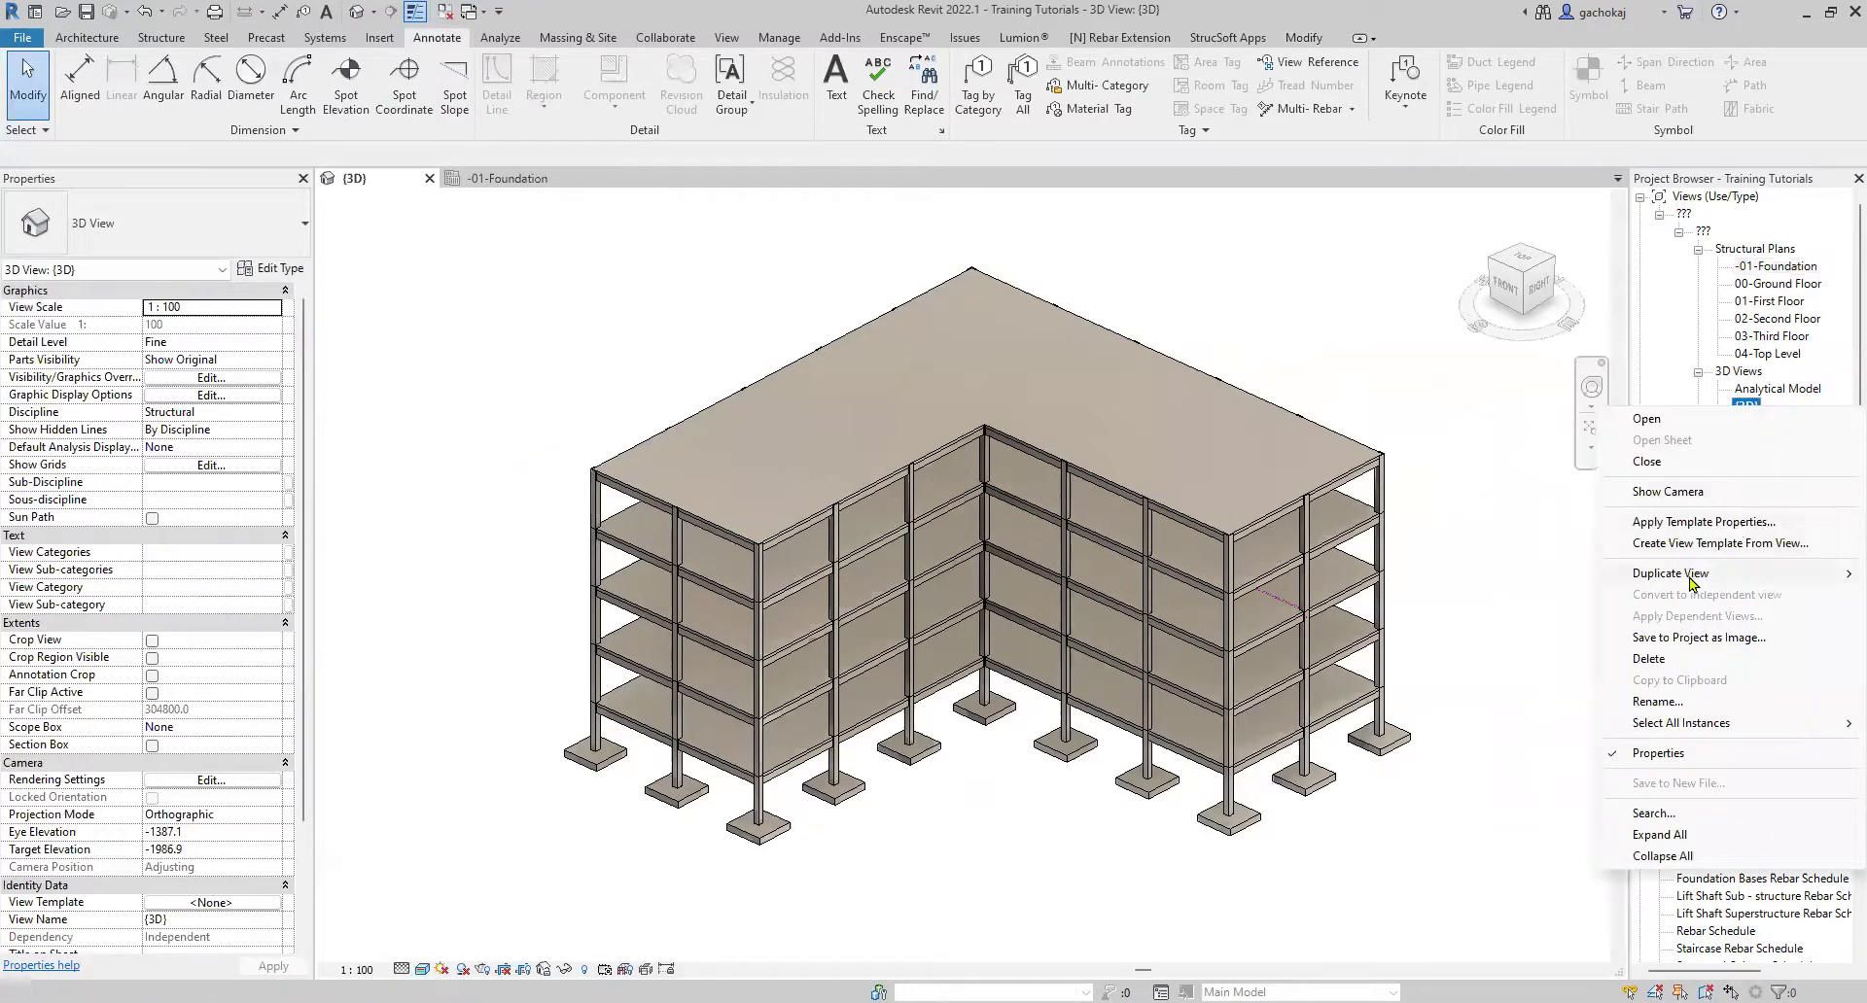
pyautogui.moveTo(1689, 583)
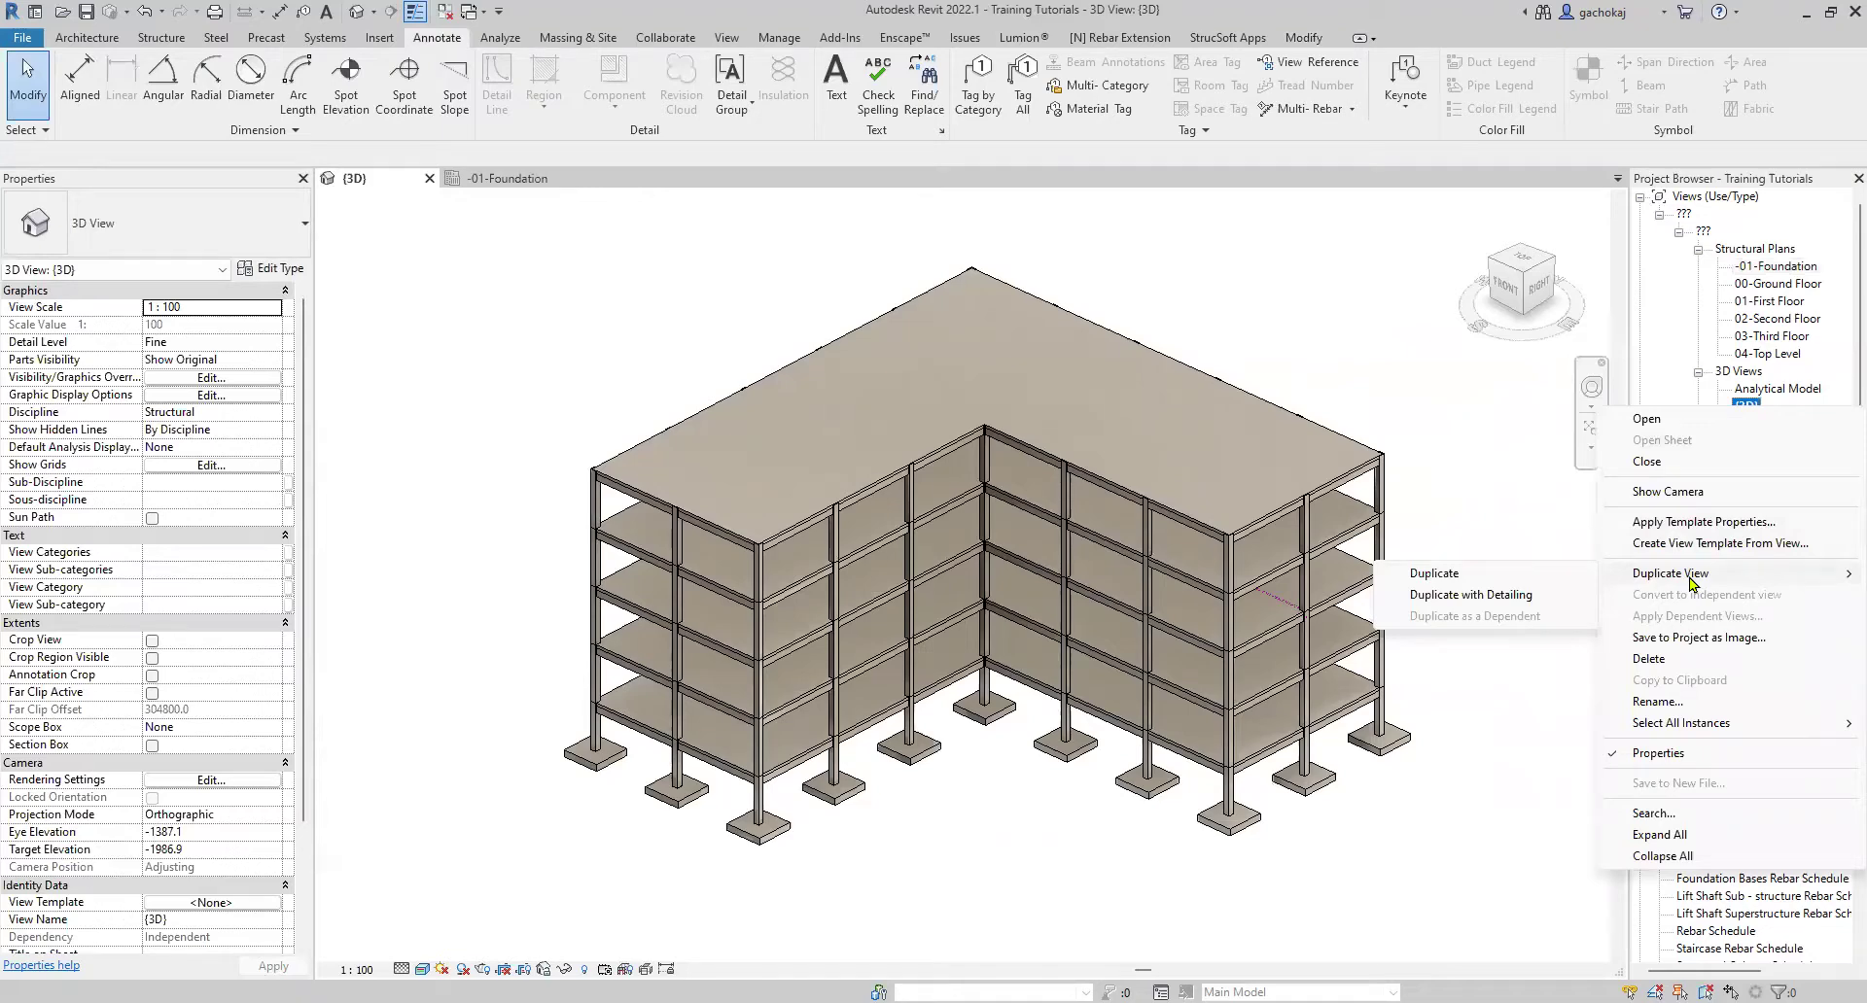
pyautogui.click(1469, 597)
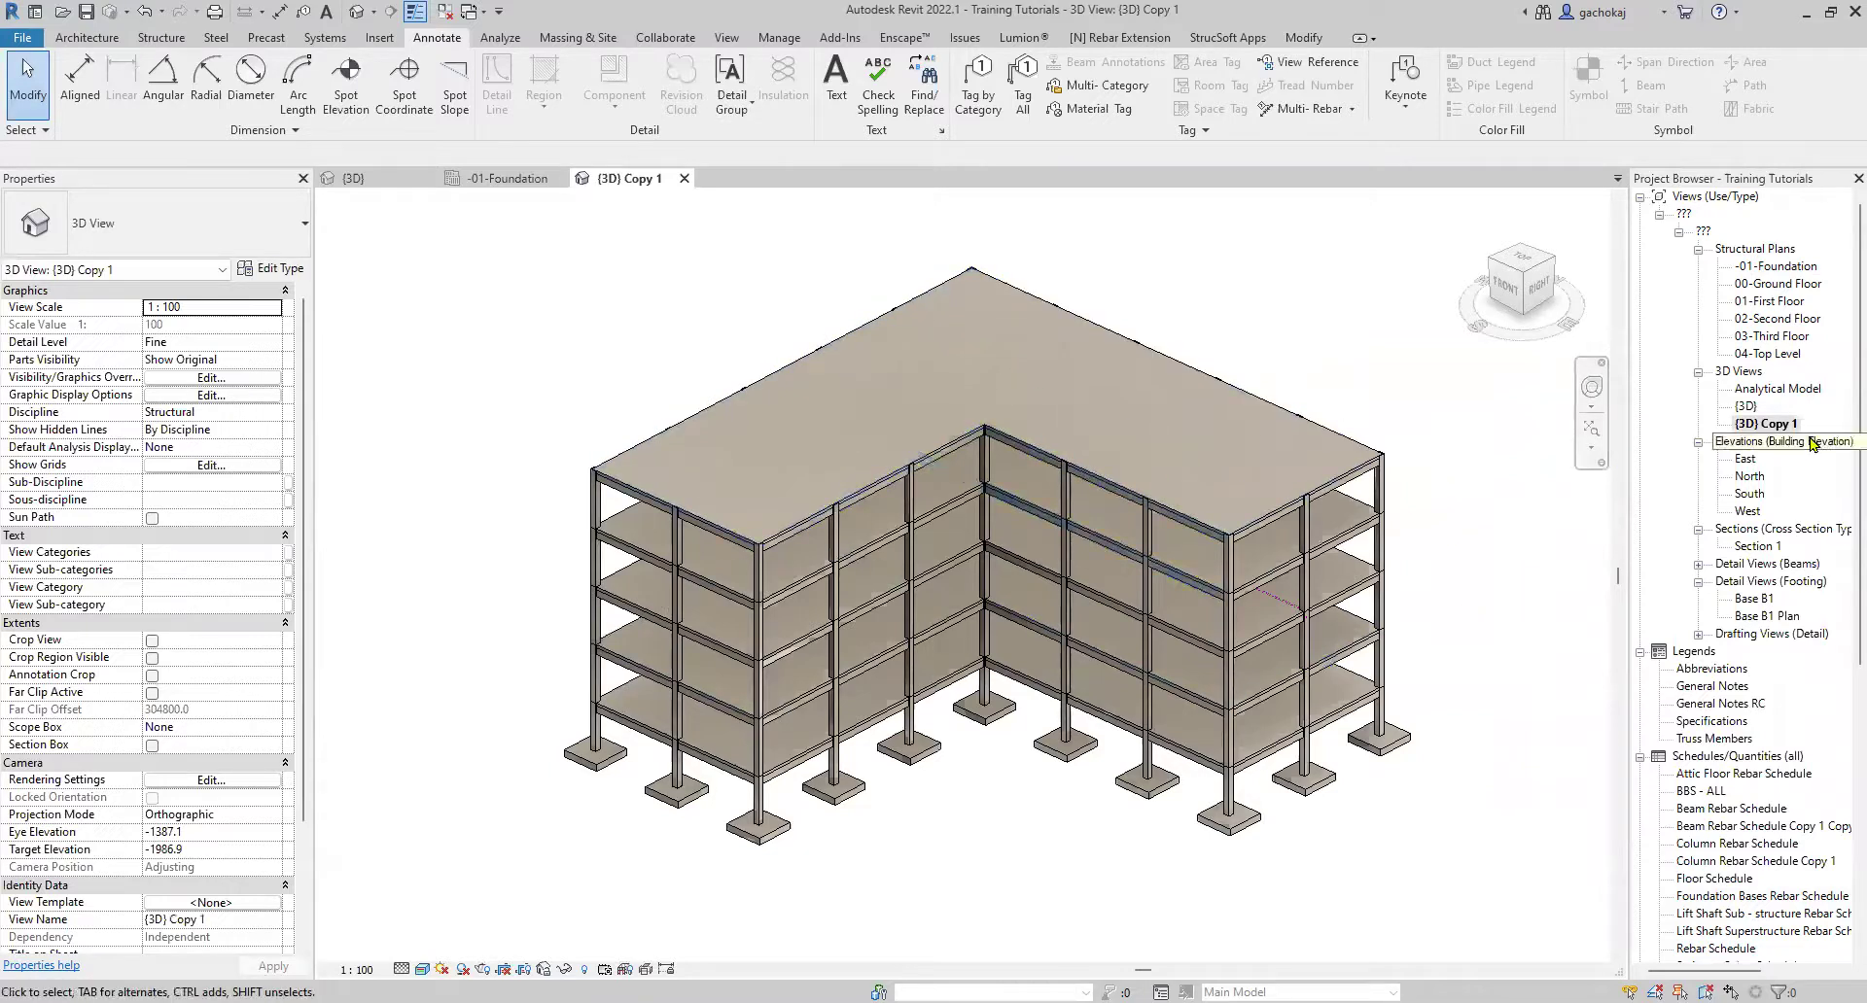
pyautogui.rightClick(1752, 428)
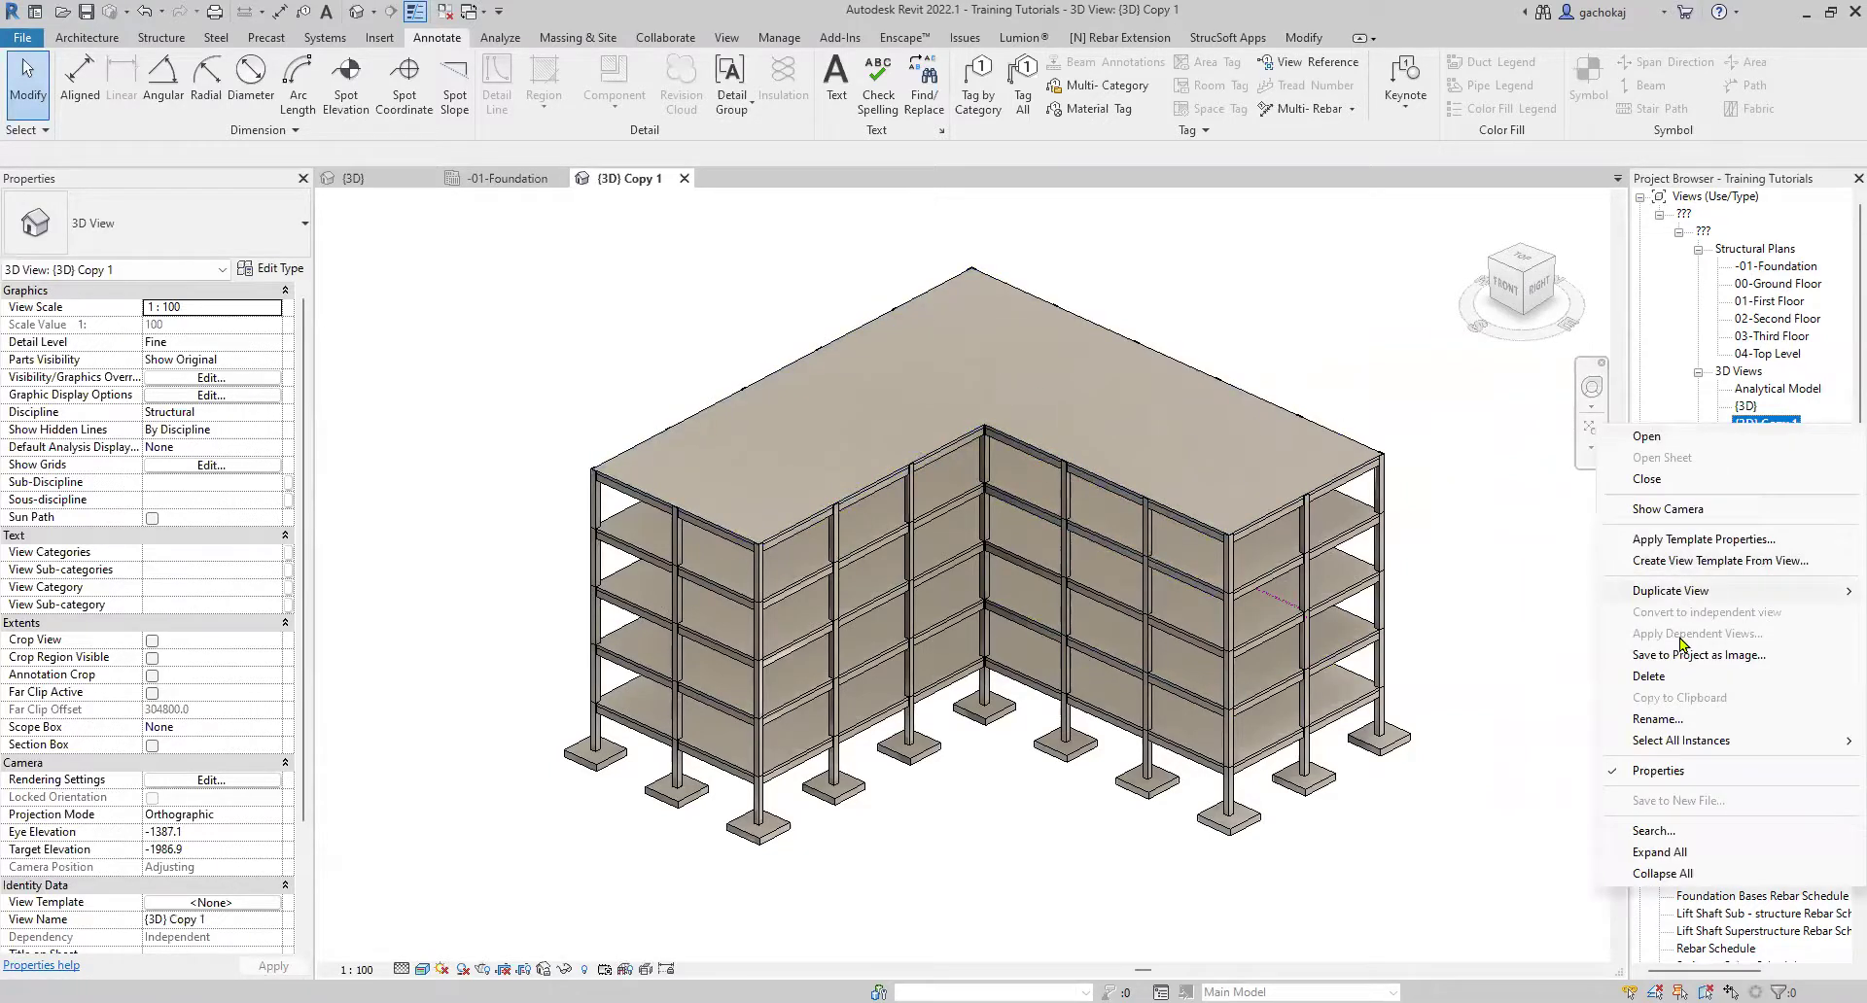
pyautogui.click(1675, 722)
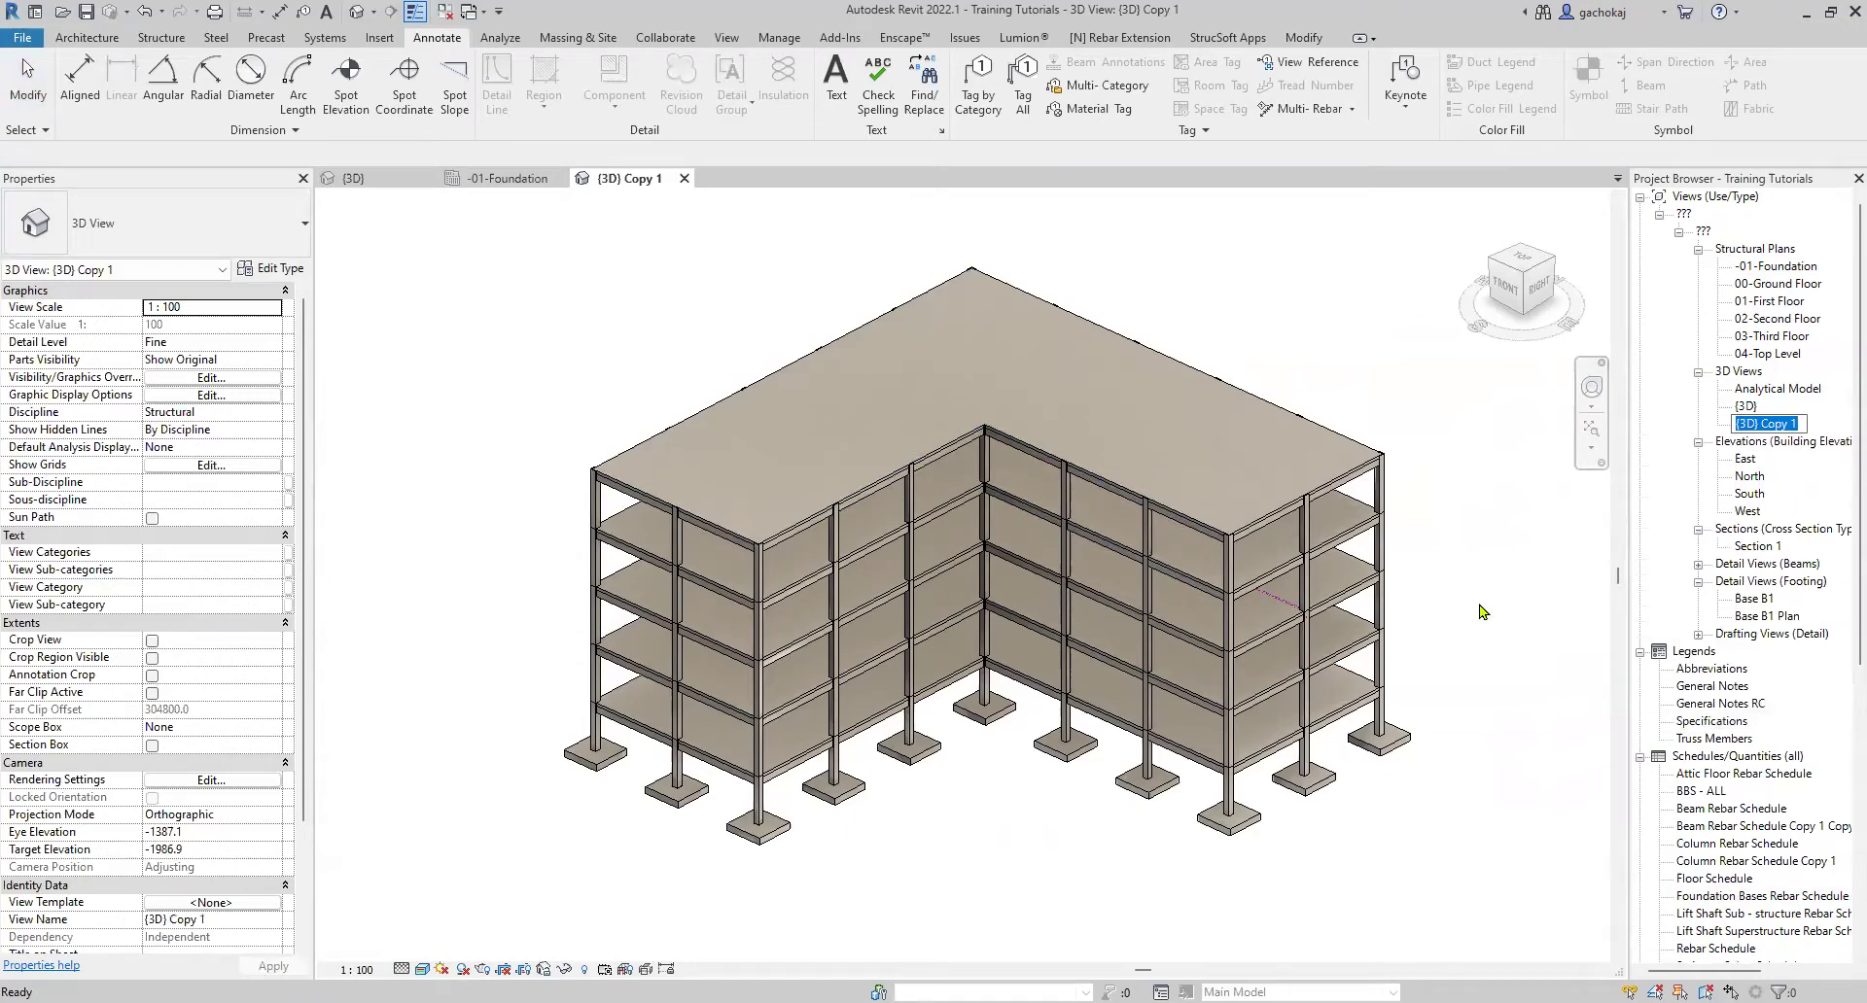
pyautogui.write('Footing 3D')
pyautogui.press('Return')
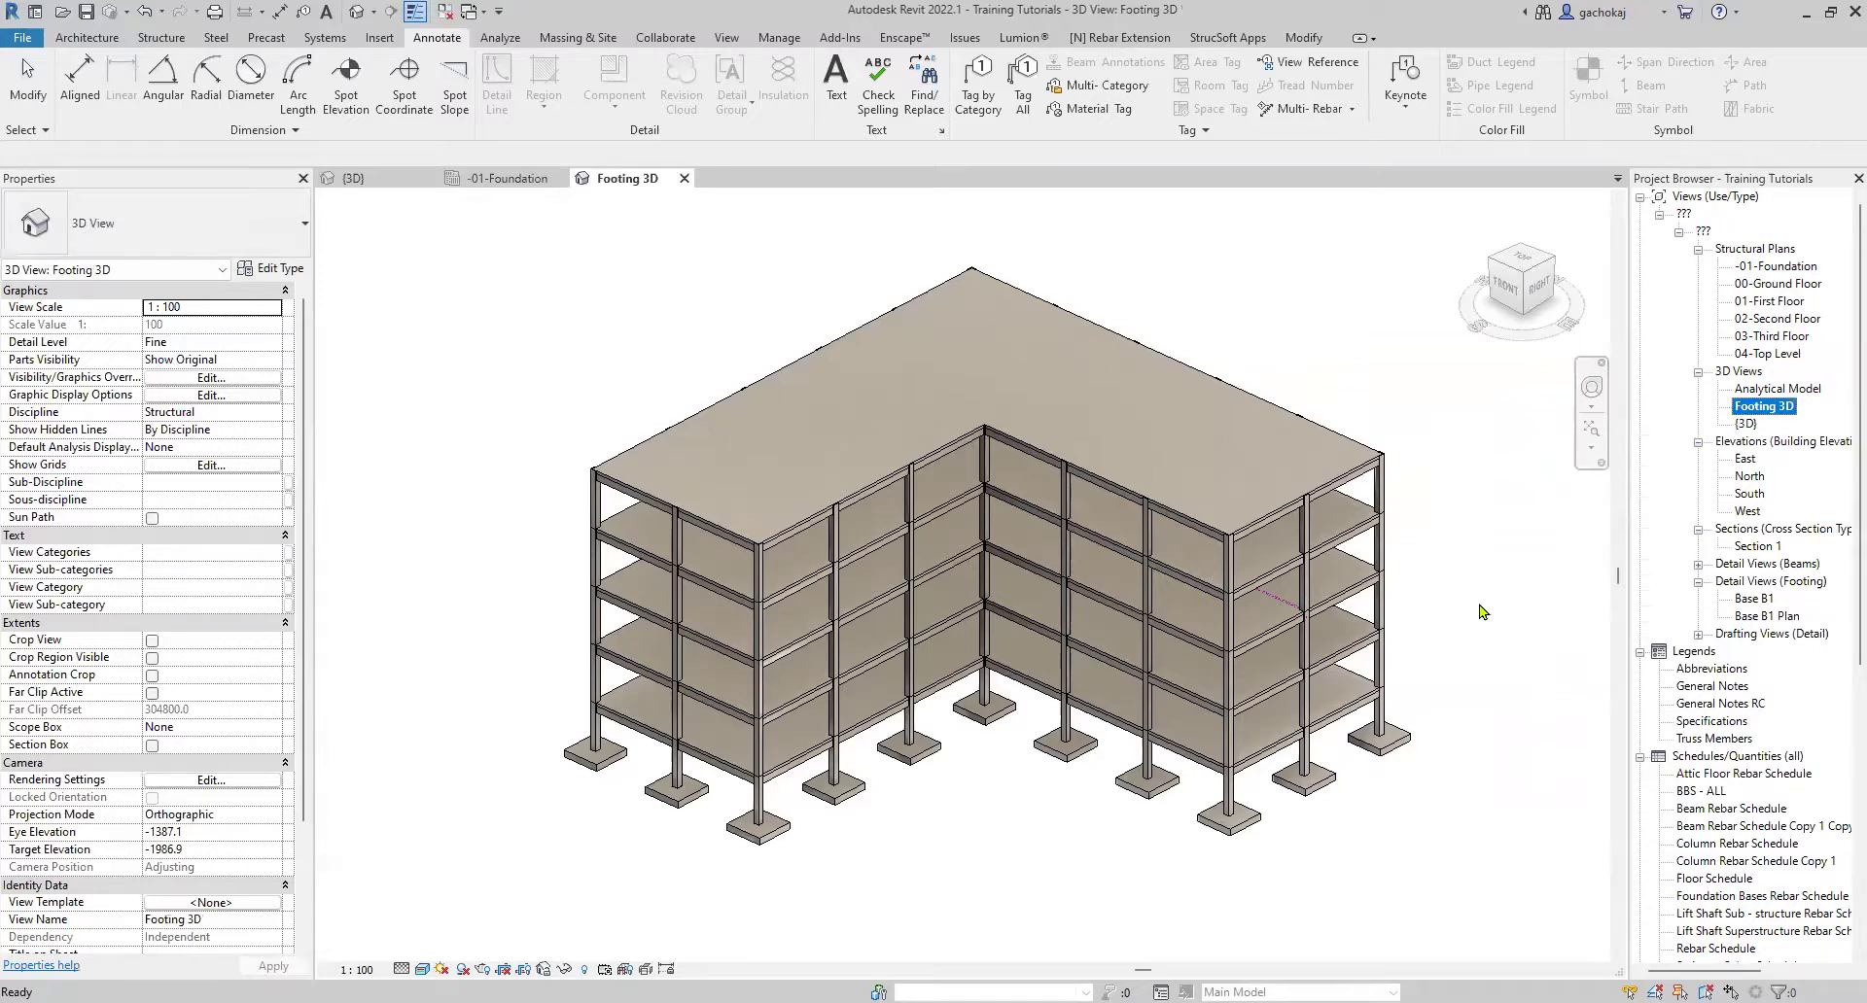
pyautogui.click(1403, 368)
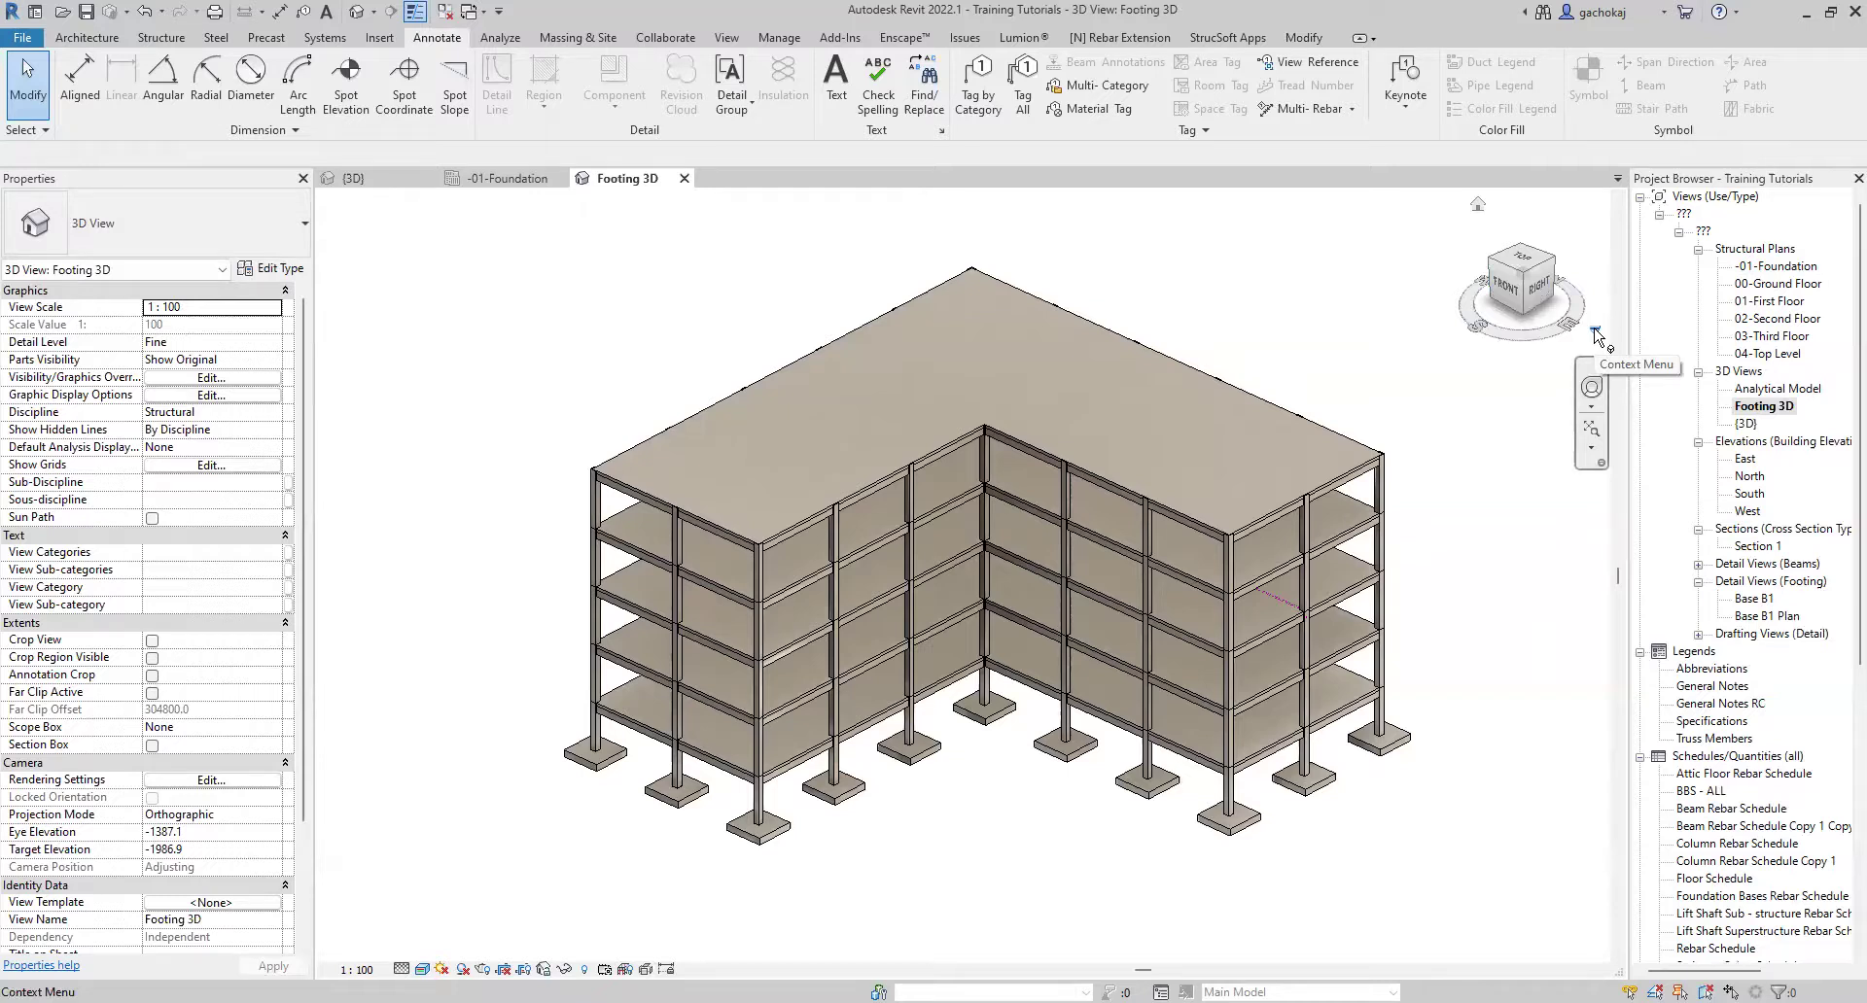
# Orient the Footing 3D view to Section 1 and turn it to an isometric angle showing the back and left faces.
pyautogui.click(1595, 334)
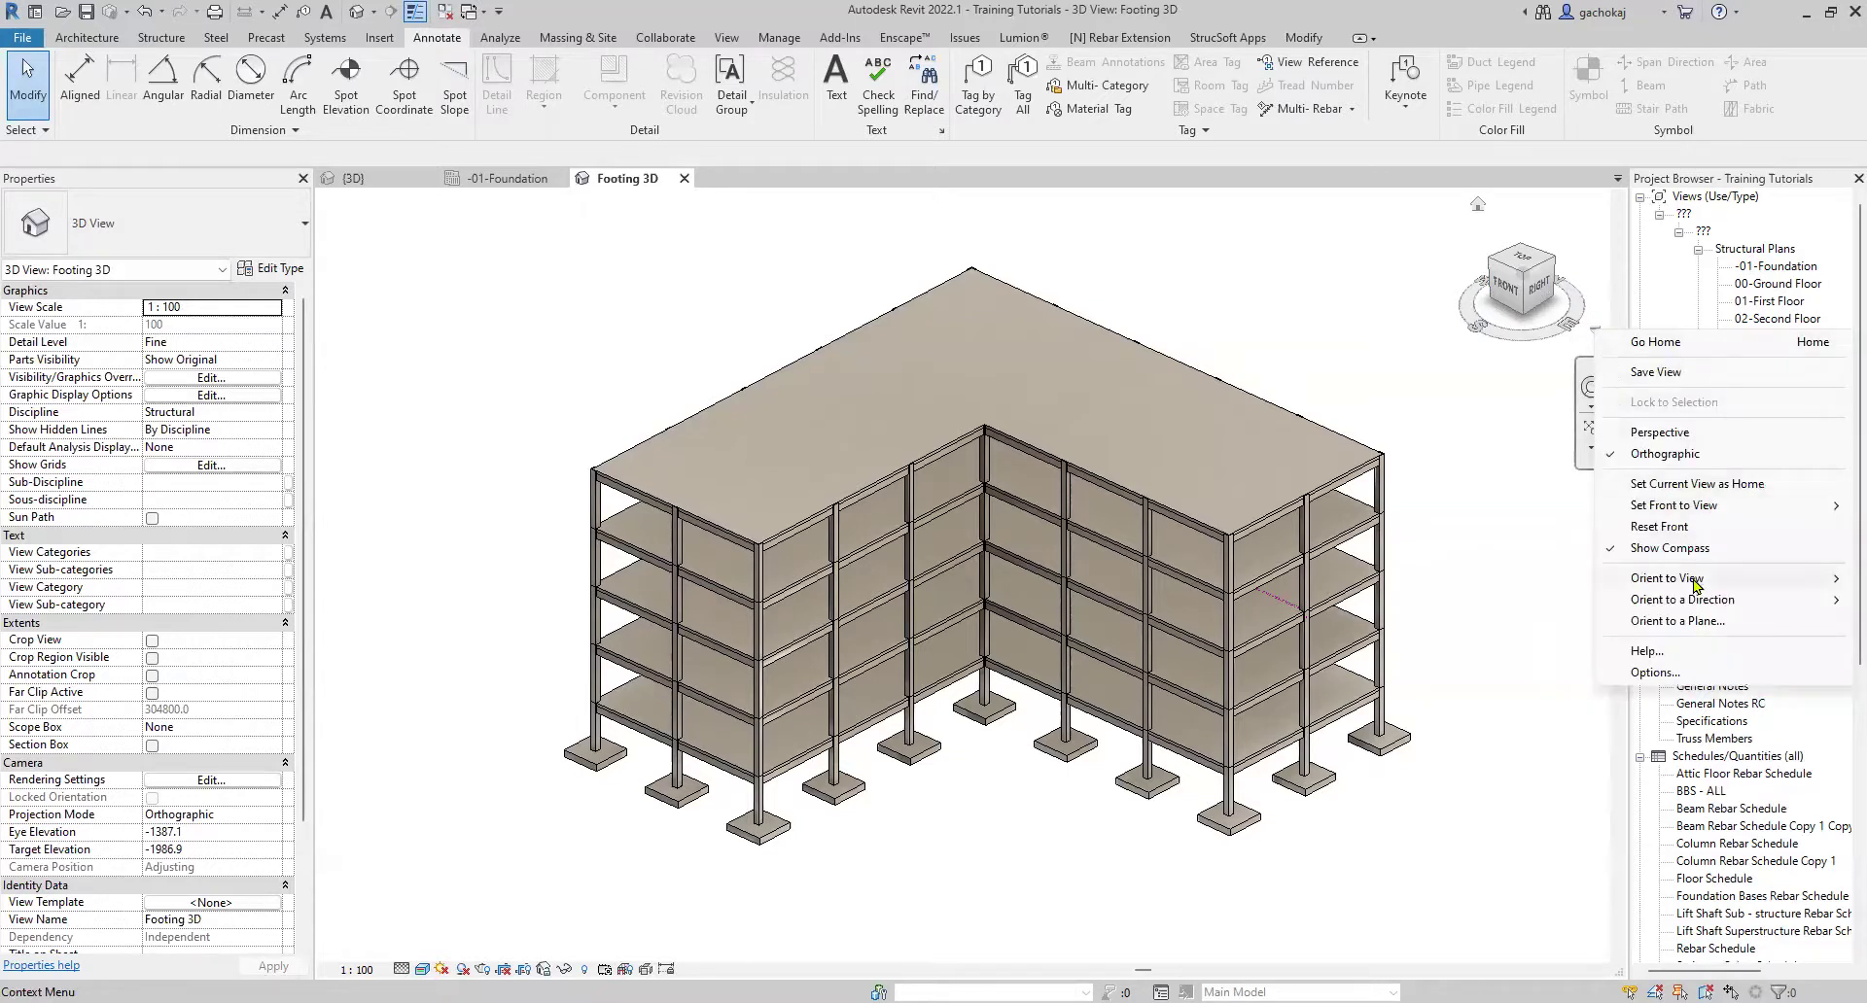
pyautogui.moveTo(1693, 583)
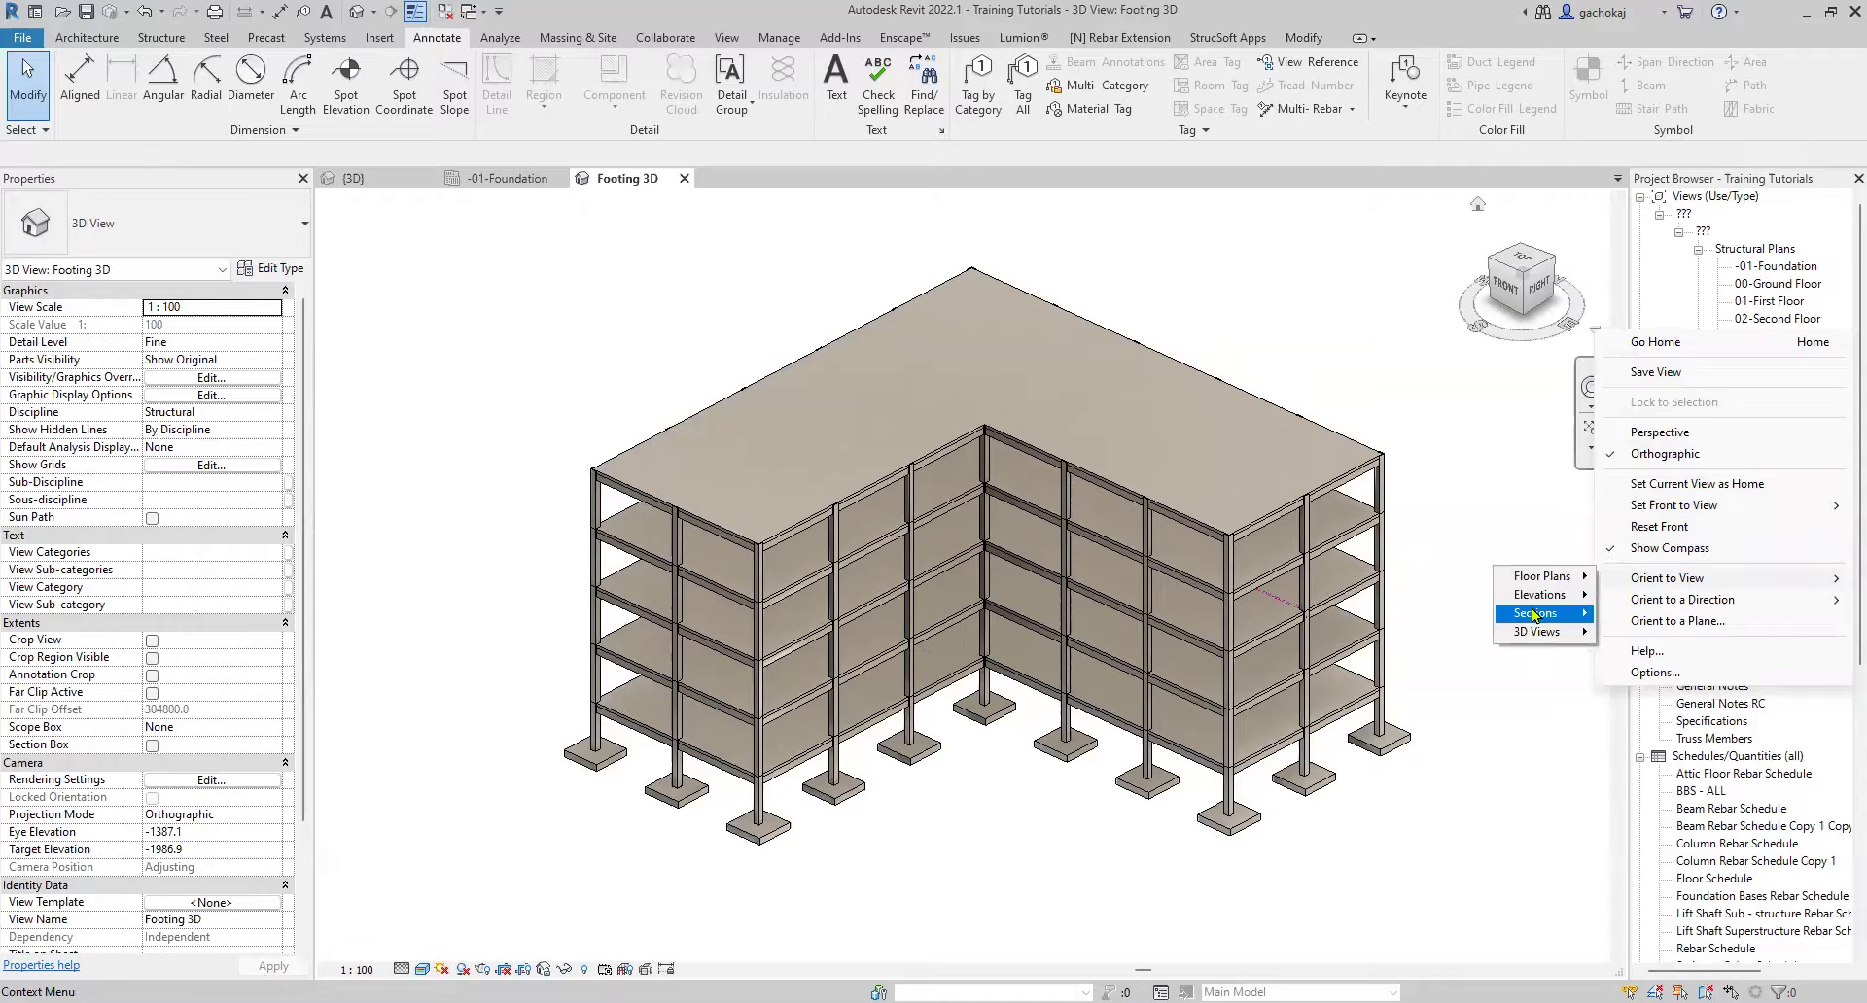
pyautogui.moveTo(1535, 620)
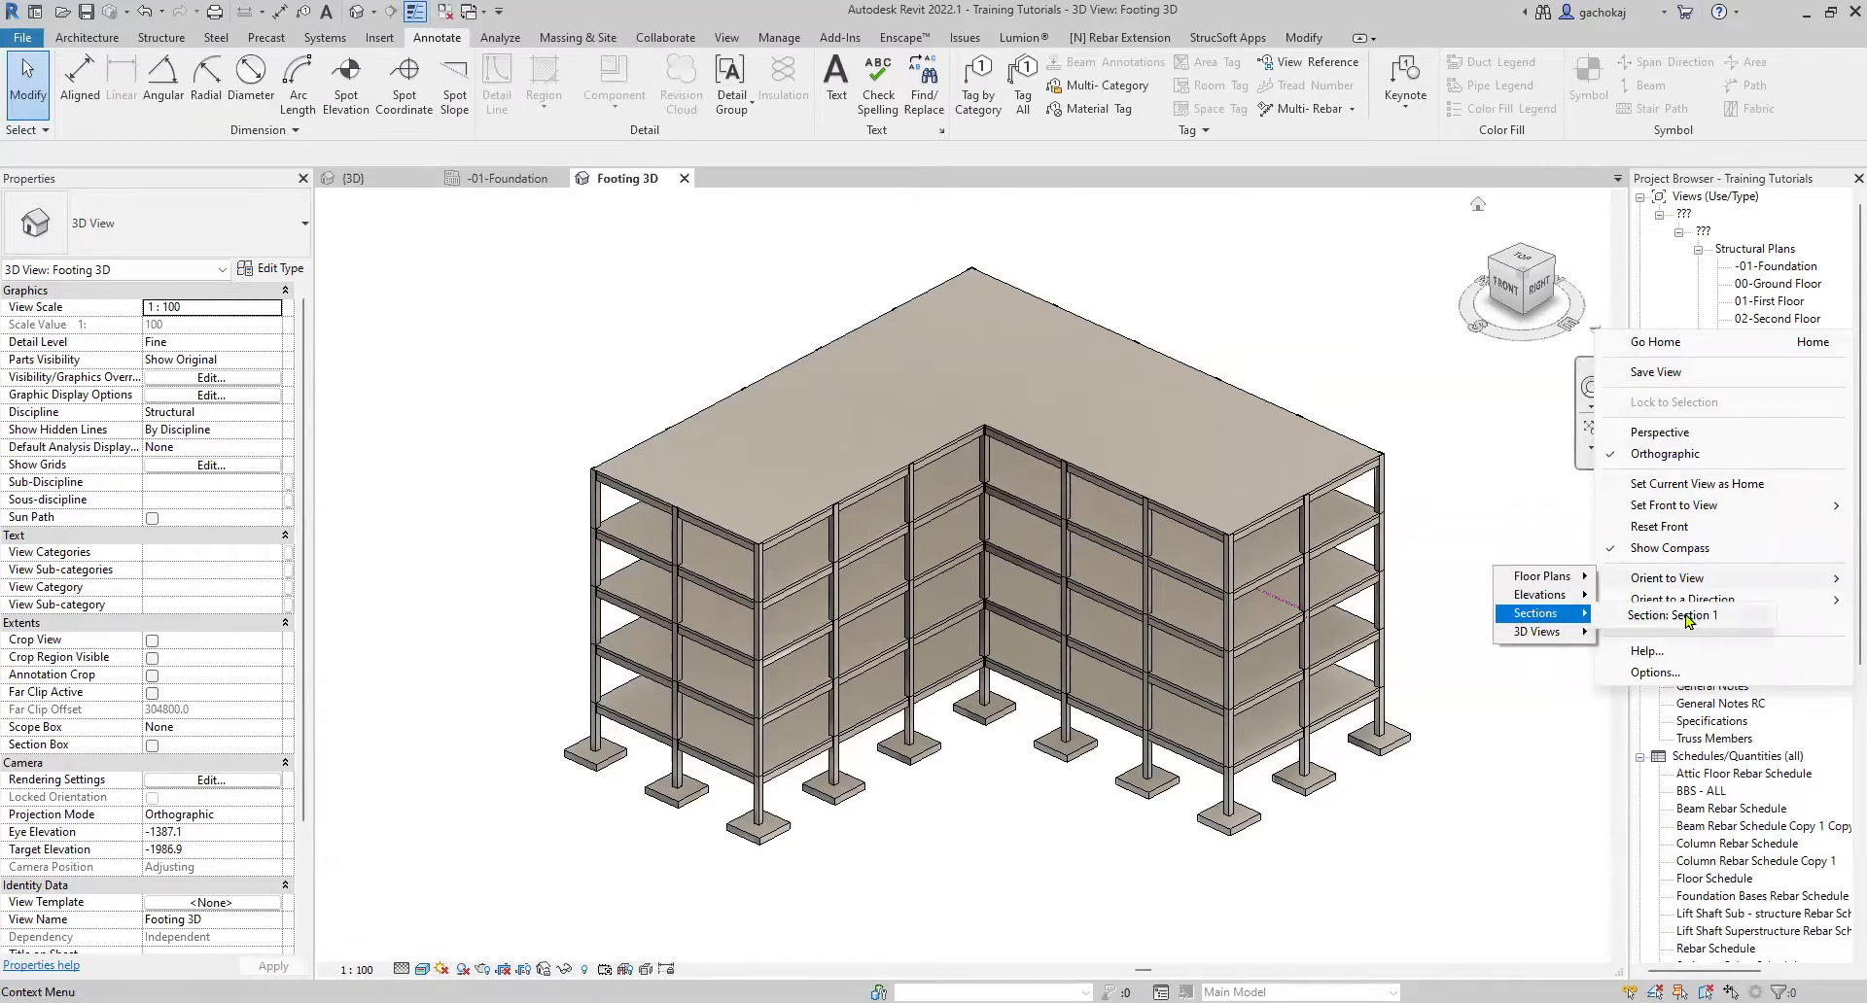
pyautogui.click(1691, 619)
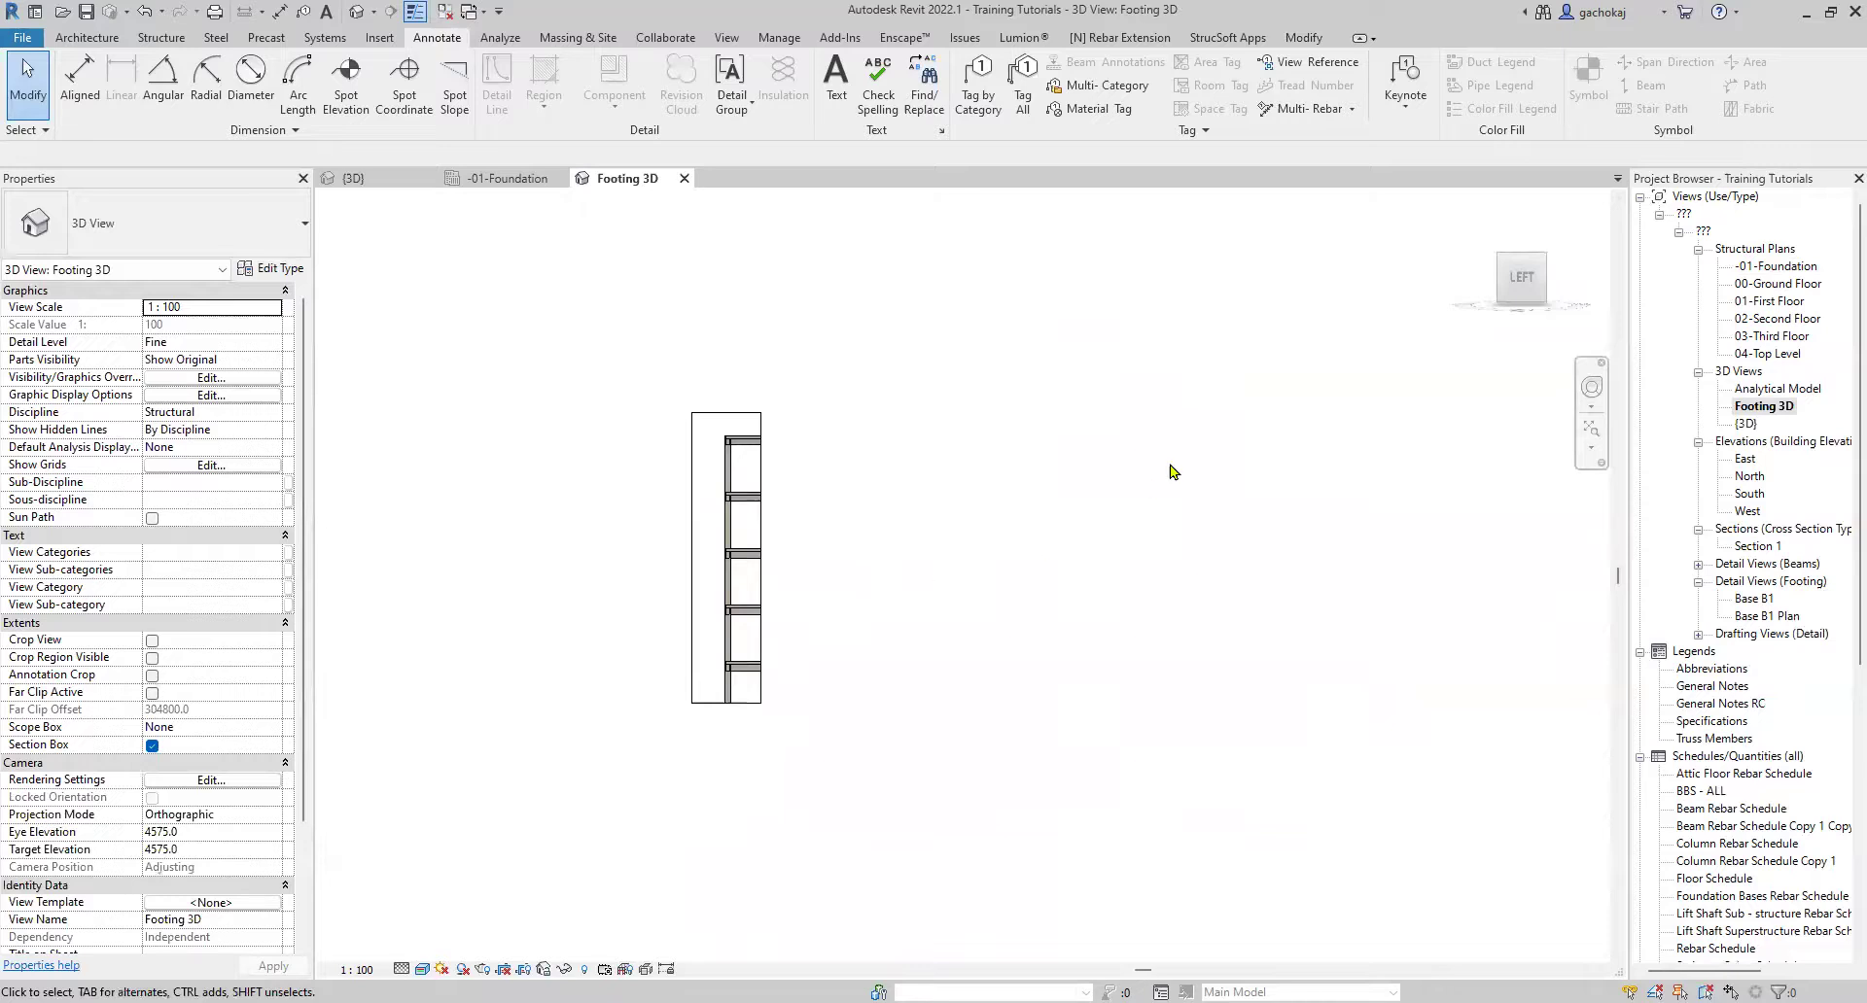
pyautogui.moveTo(1538, 300); pyautogui.dragTo(1531, 321)
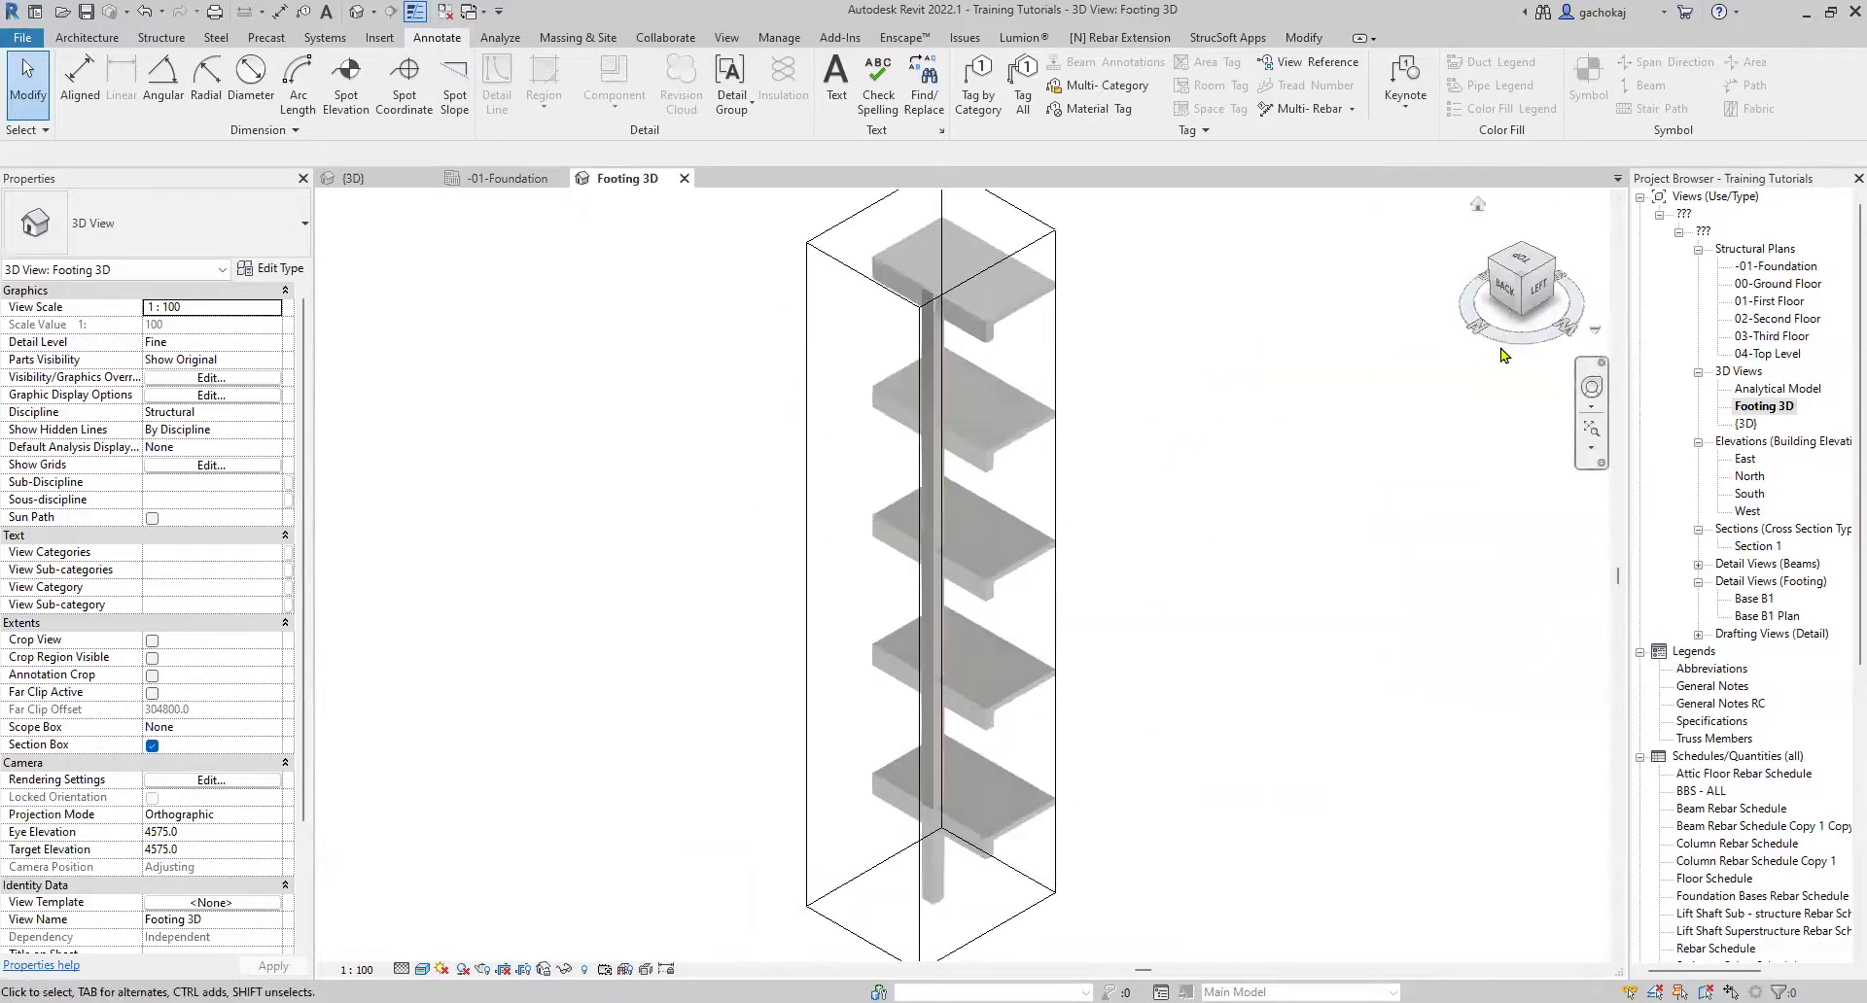
# Extend the section box below the footing and lower its upper face beneath the lowest slab to isolate the footing and column stub.
pyautogui.click(1045, 370)
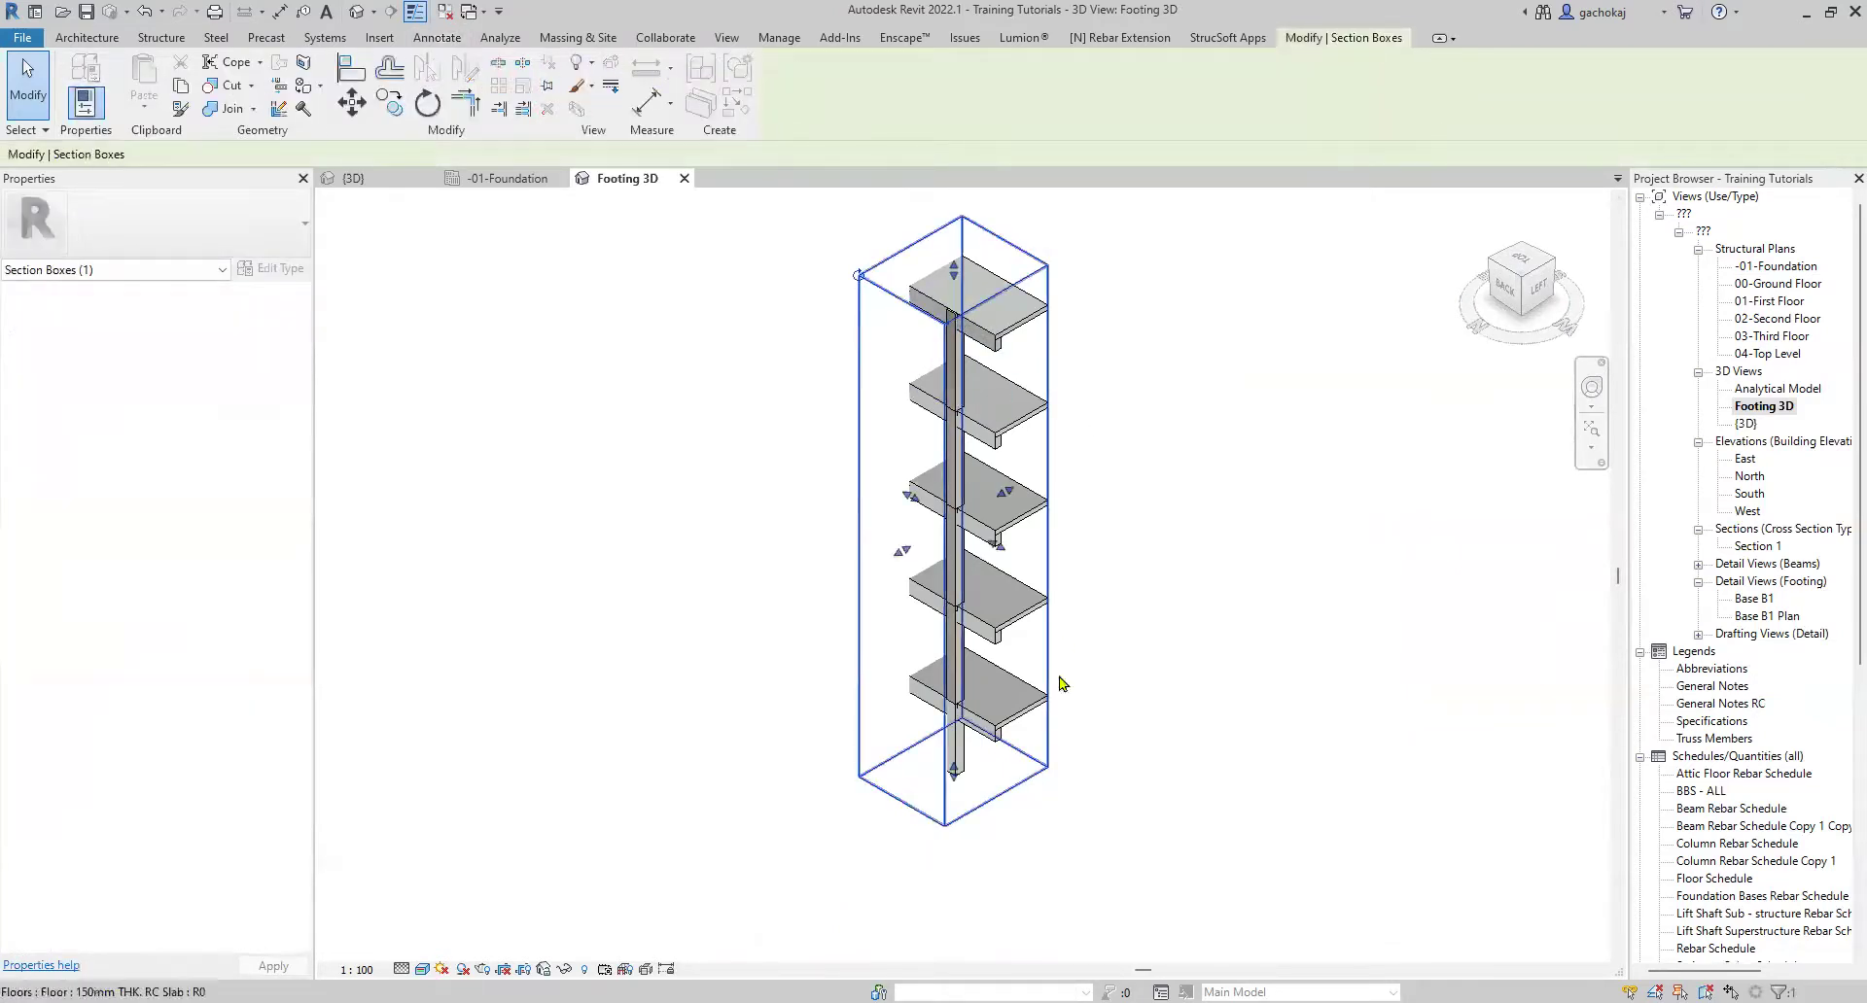
pyautogui.moveTo(954, 771); pyautogui.dragTo(959, 872)
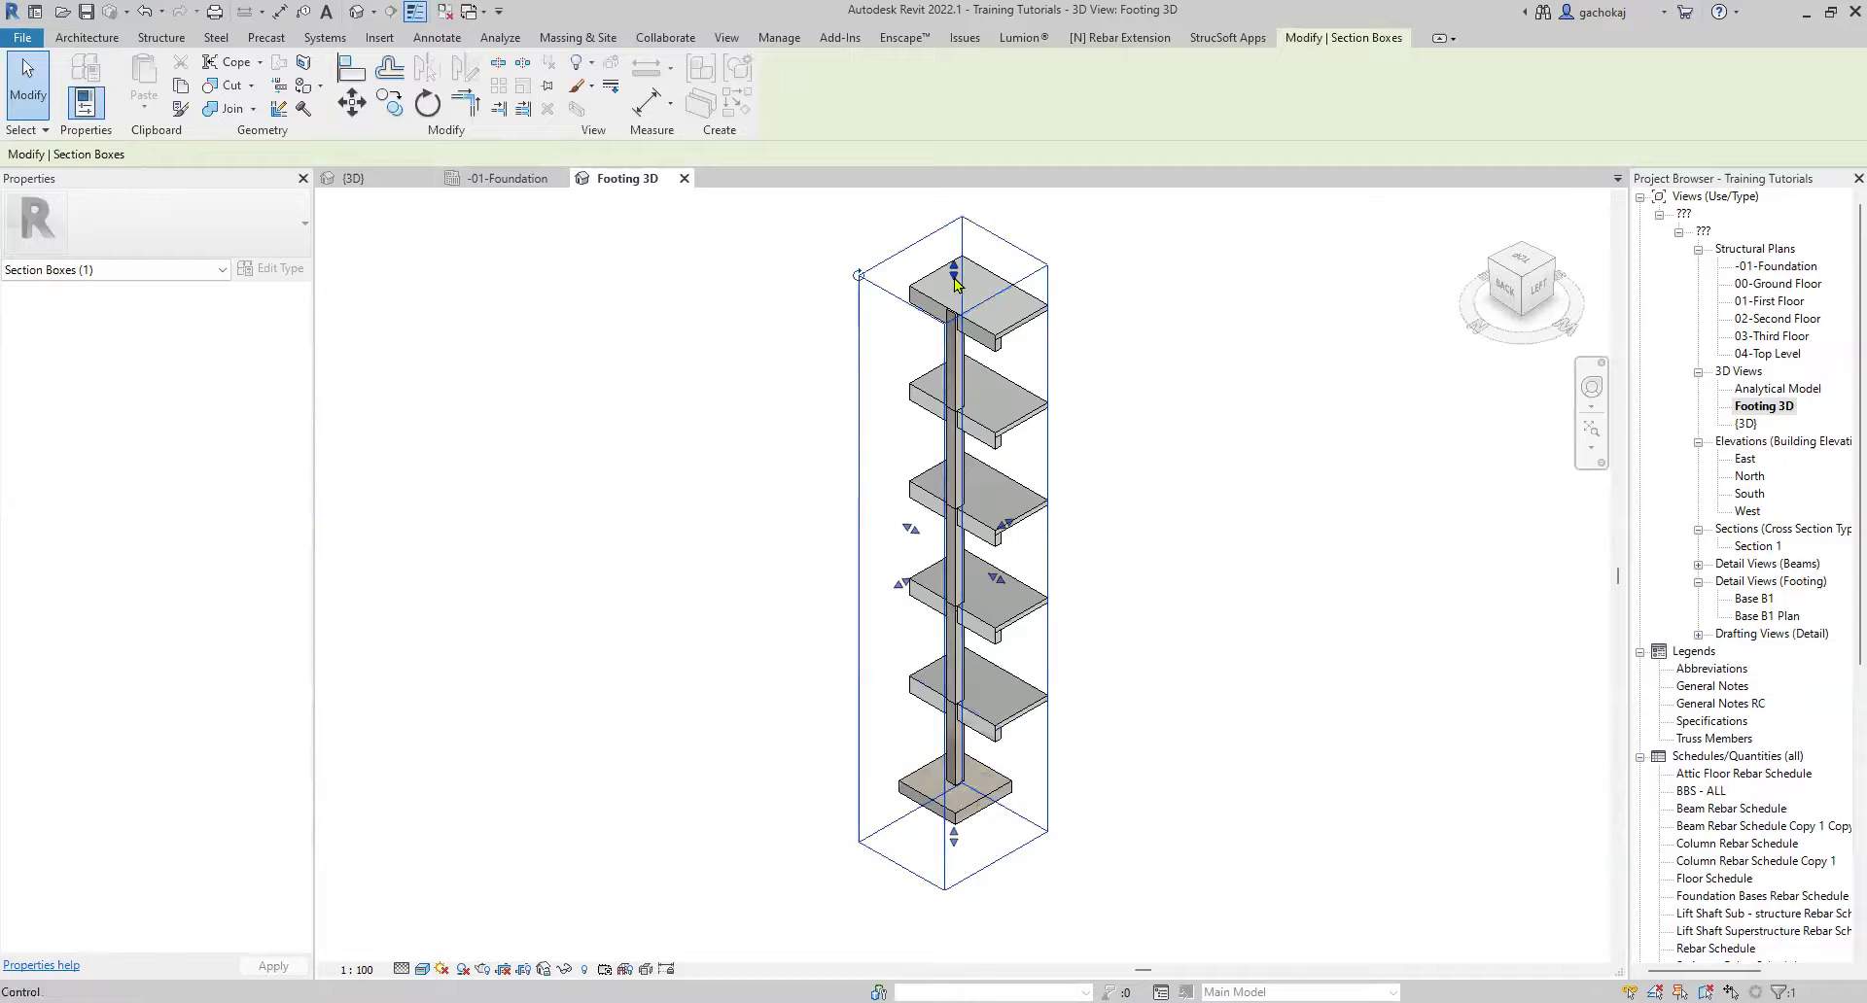
pyautogui.moveTo(954, 272); pyautogui.dragTo(953, 720)
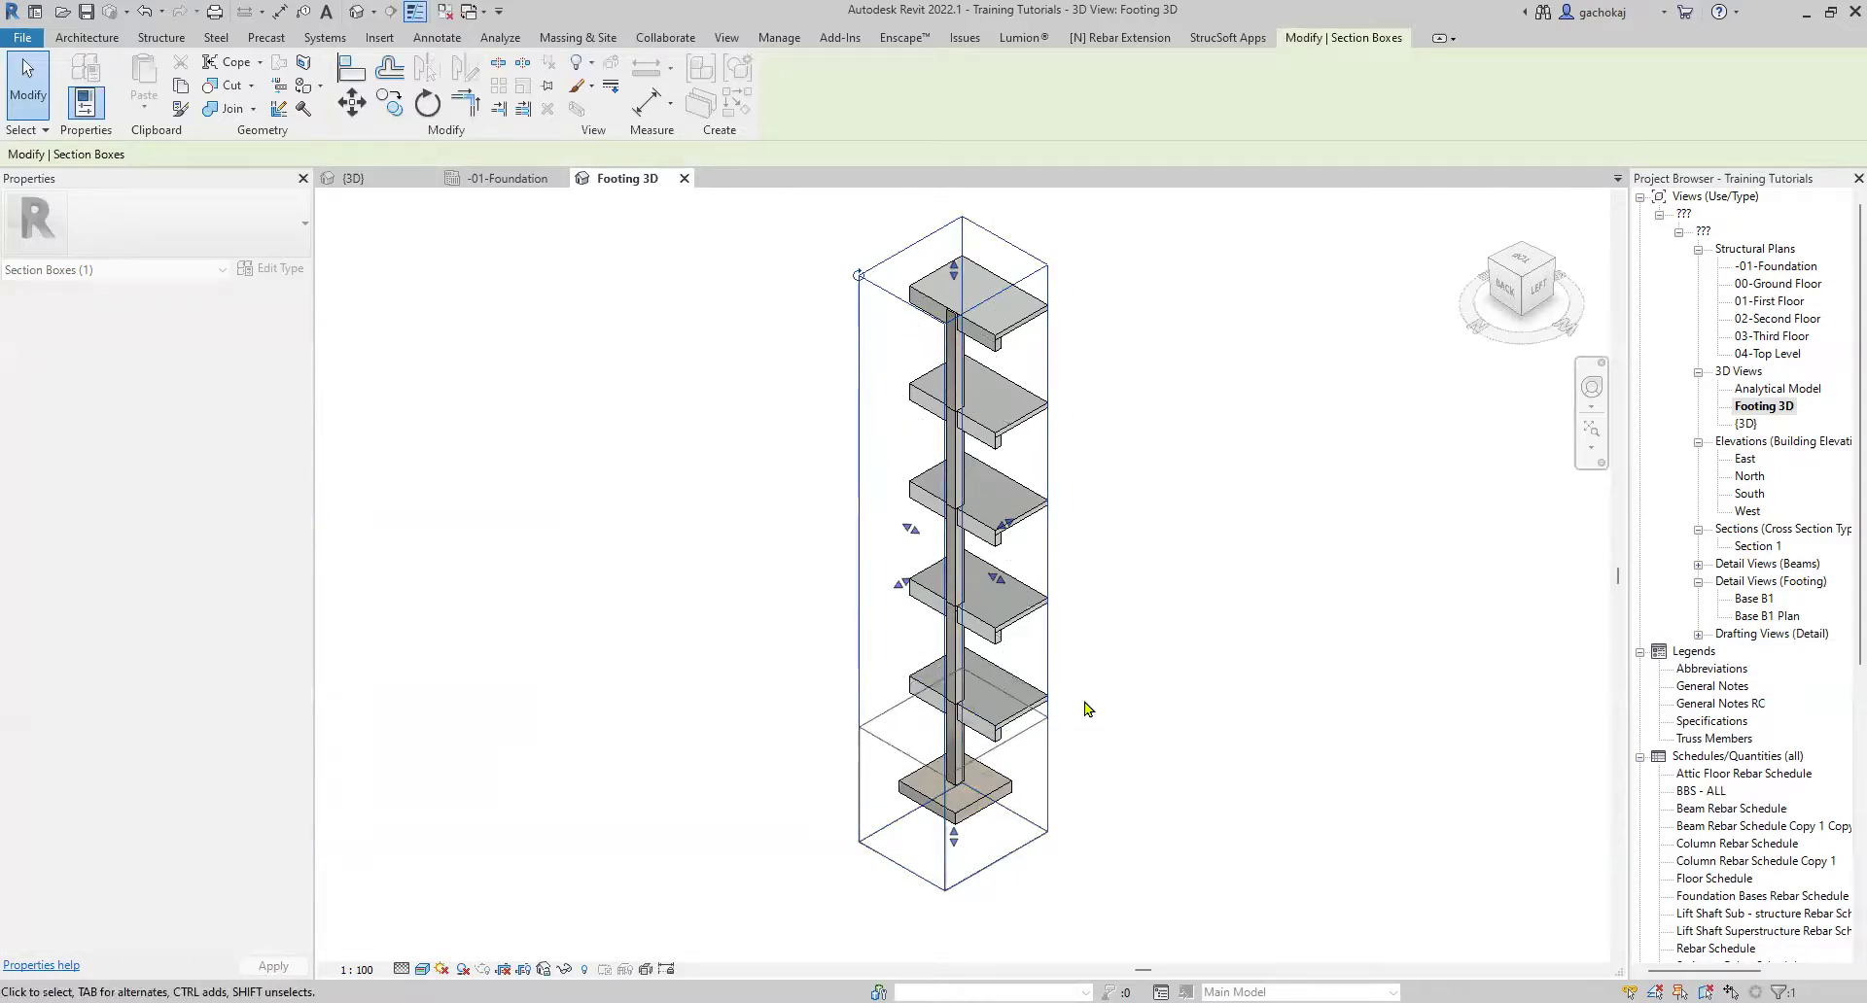
pyautogui.scroll(5, 925, 836)
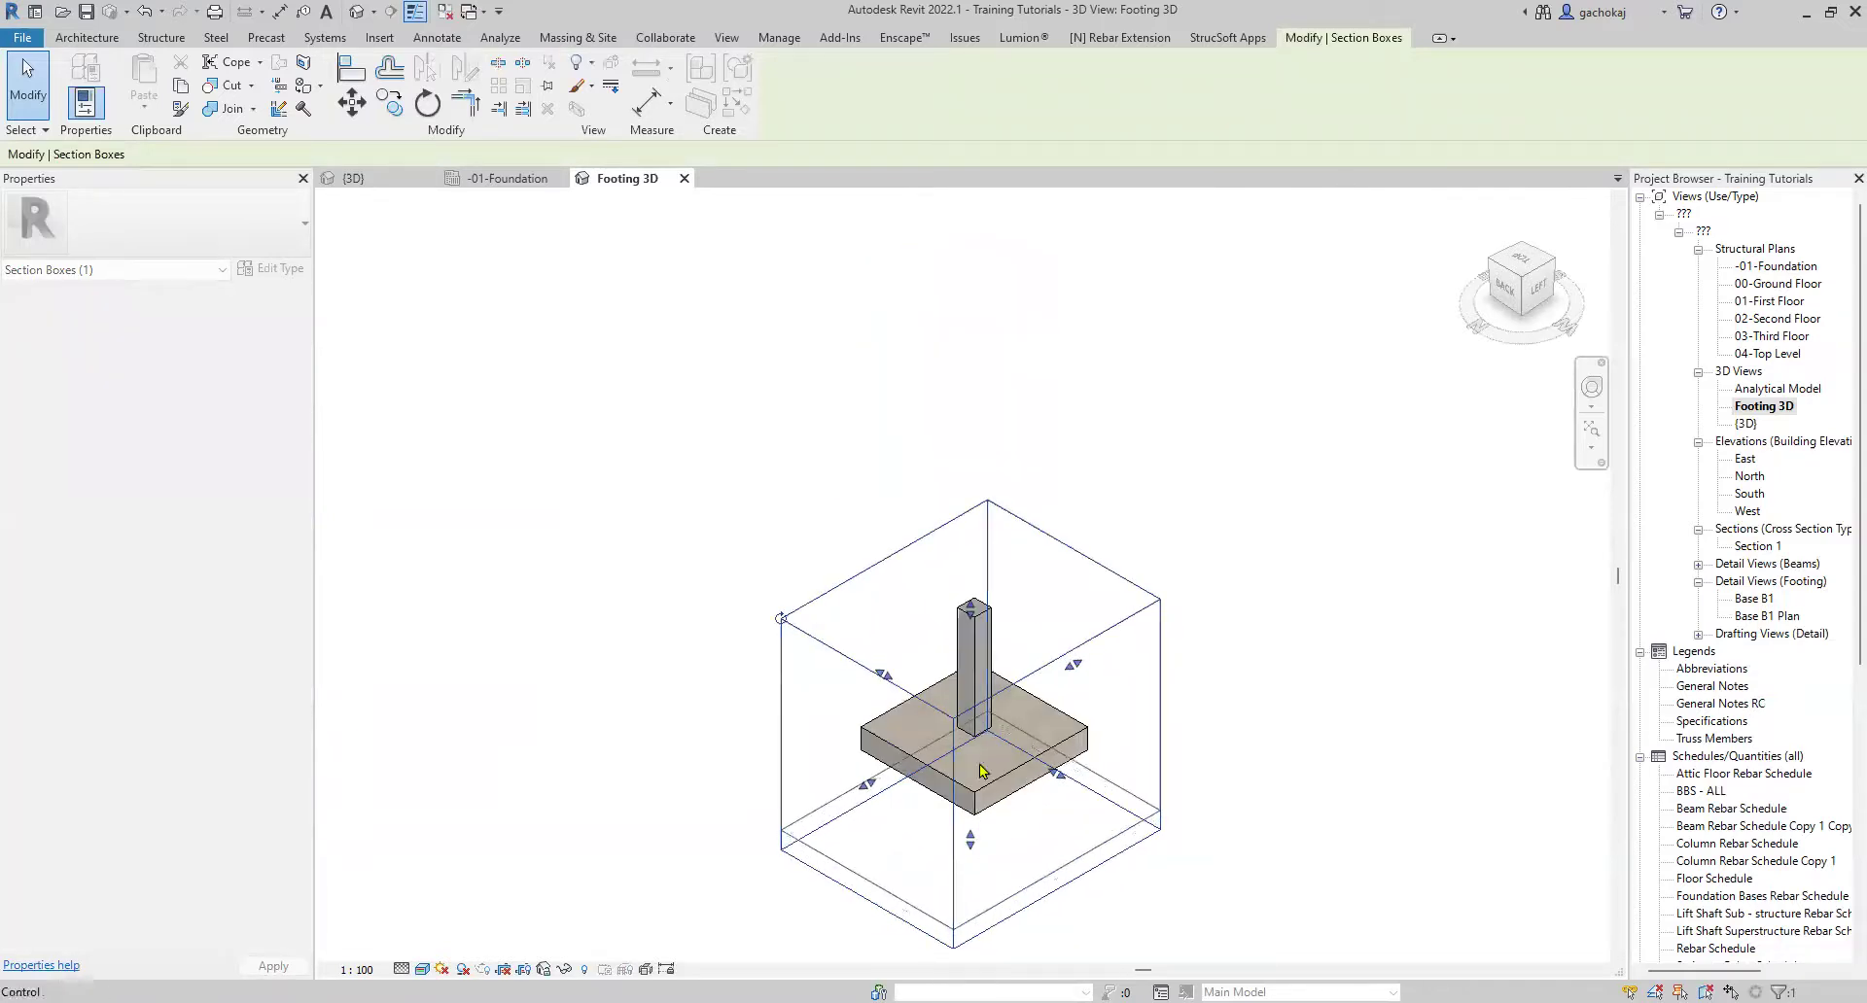
# Release the section box, fit it in the view, and orbit to a slightly lower angle showing more of the left face.
pyautogui.scroll(-3, 963, 545)
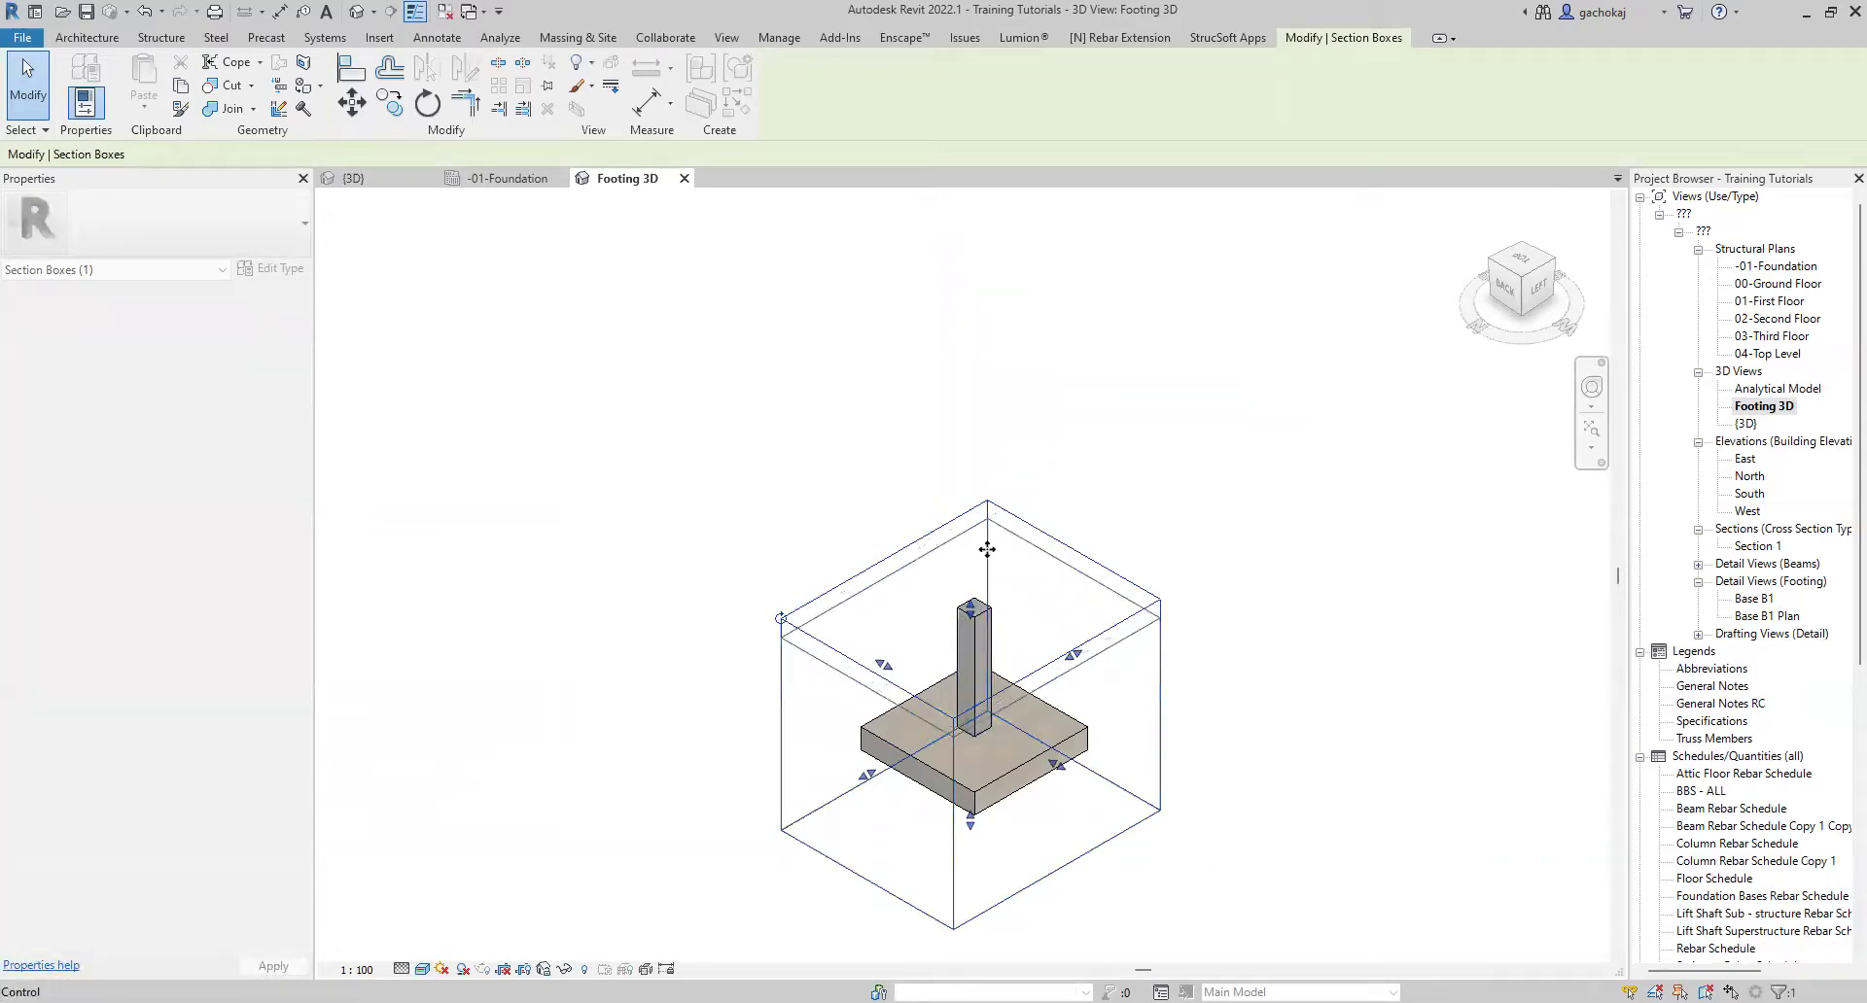
pyautogui.click(1152, 544)
pyautogui.press('z')
pyautogui.press('f')
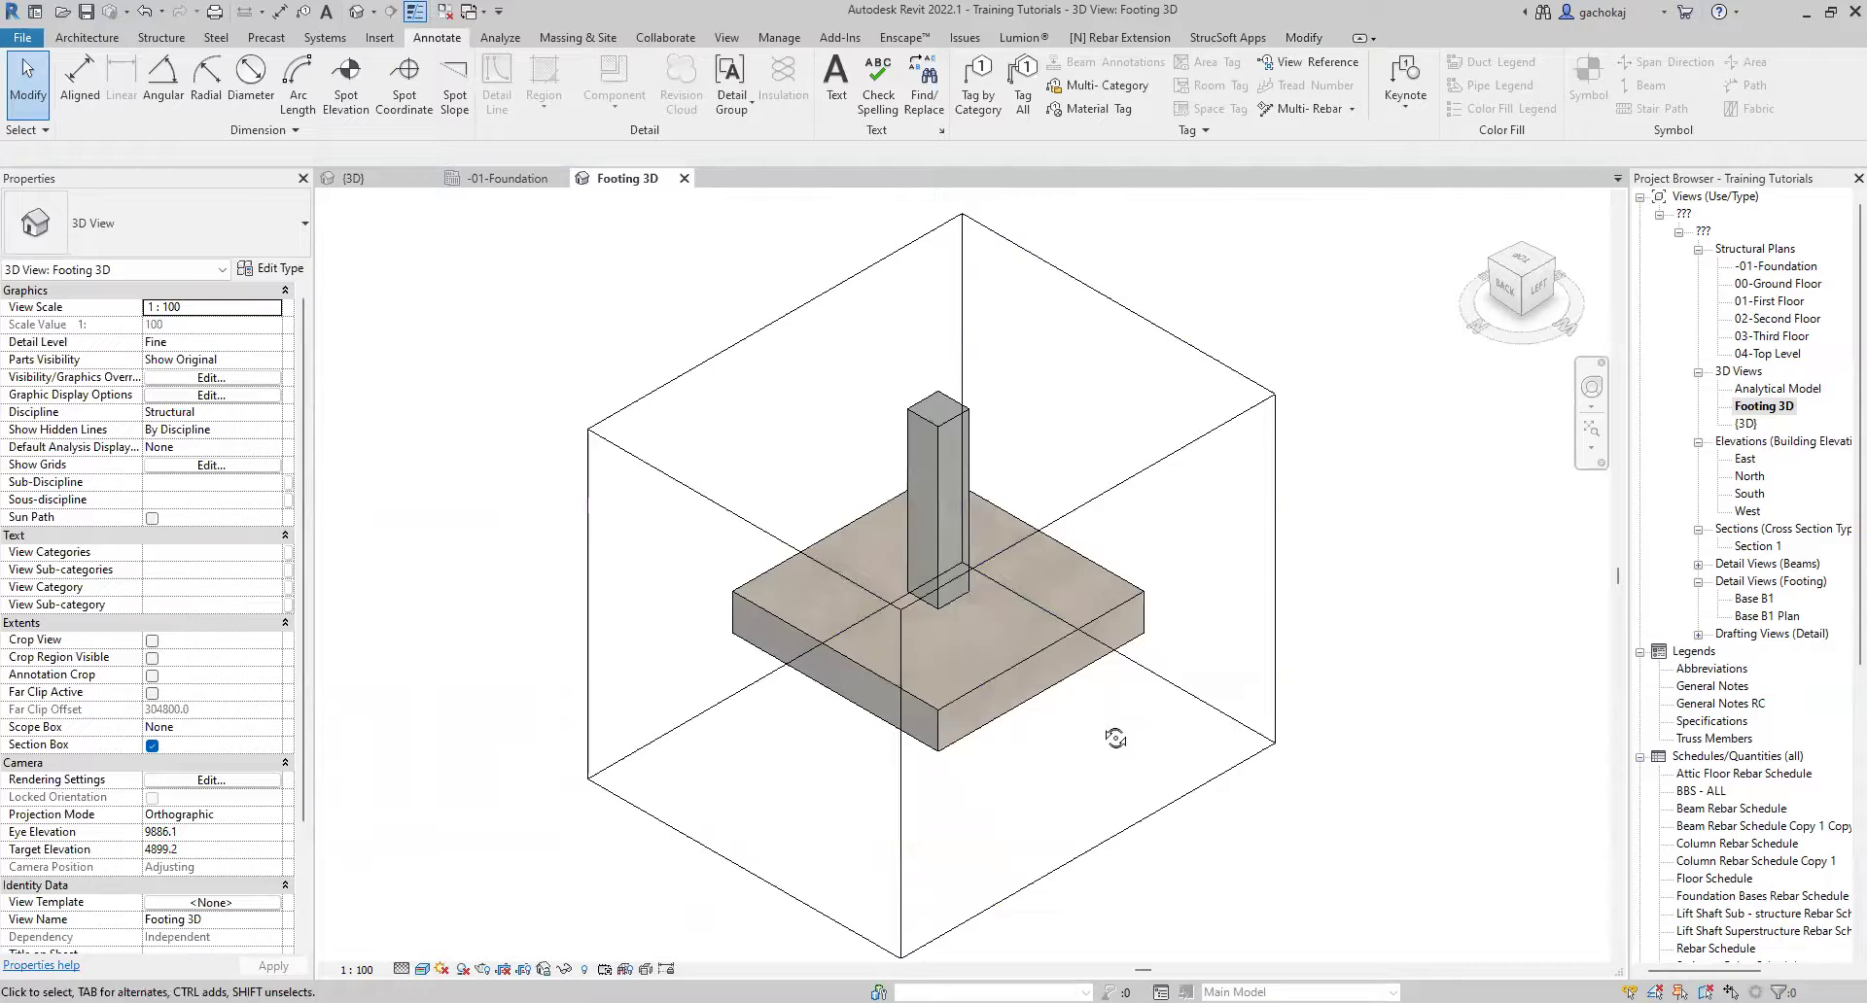
pyautogui.keyDown('shift'); pyautogui.moveTo(1108, 742); pyautogui.dragTo(1018, 691, button='middle'); pyautogui.keyUp('shift')
pyautogui.scroll(-2, 1001, 816)
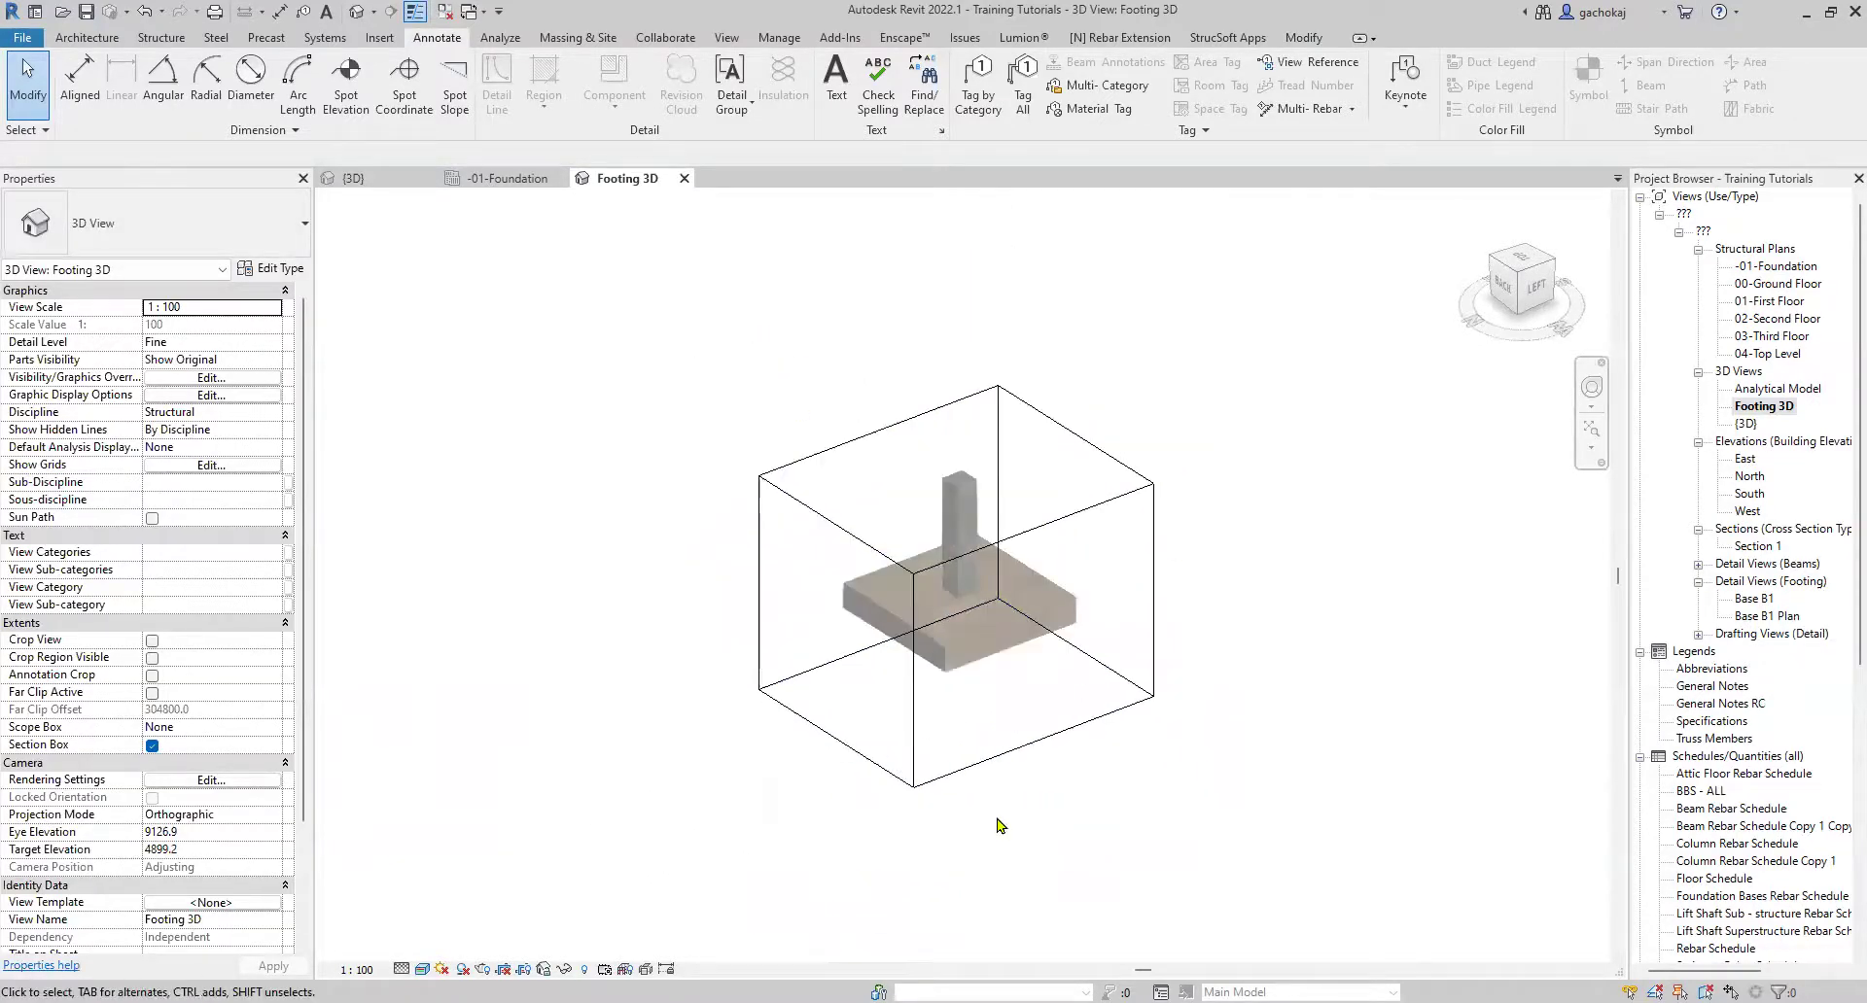
pyautogui.scroll(2, 1012, 722)
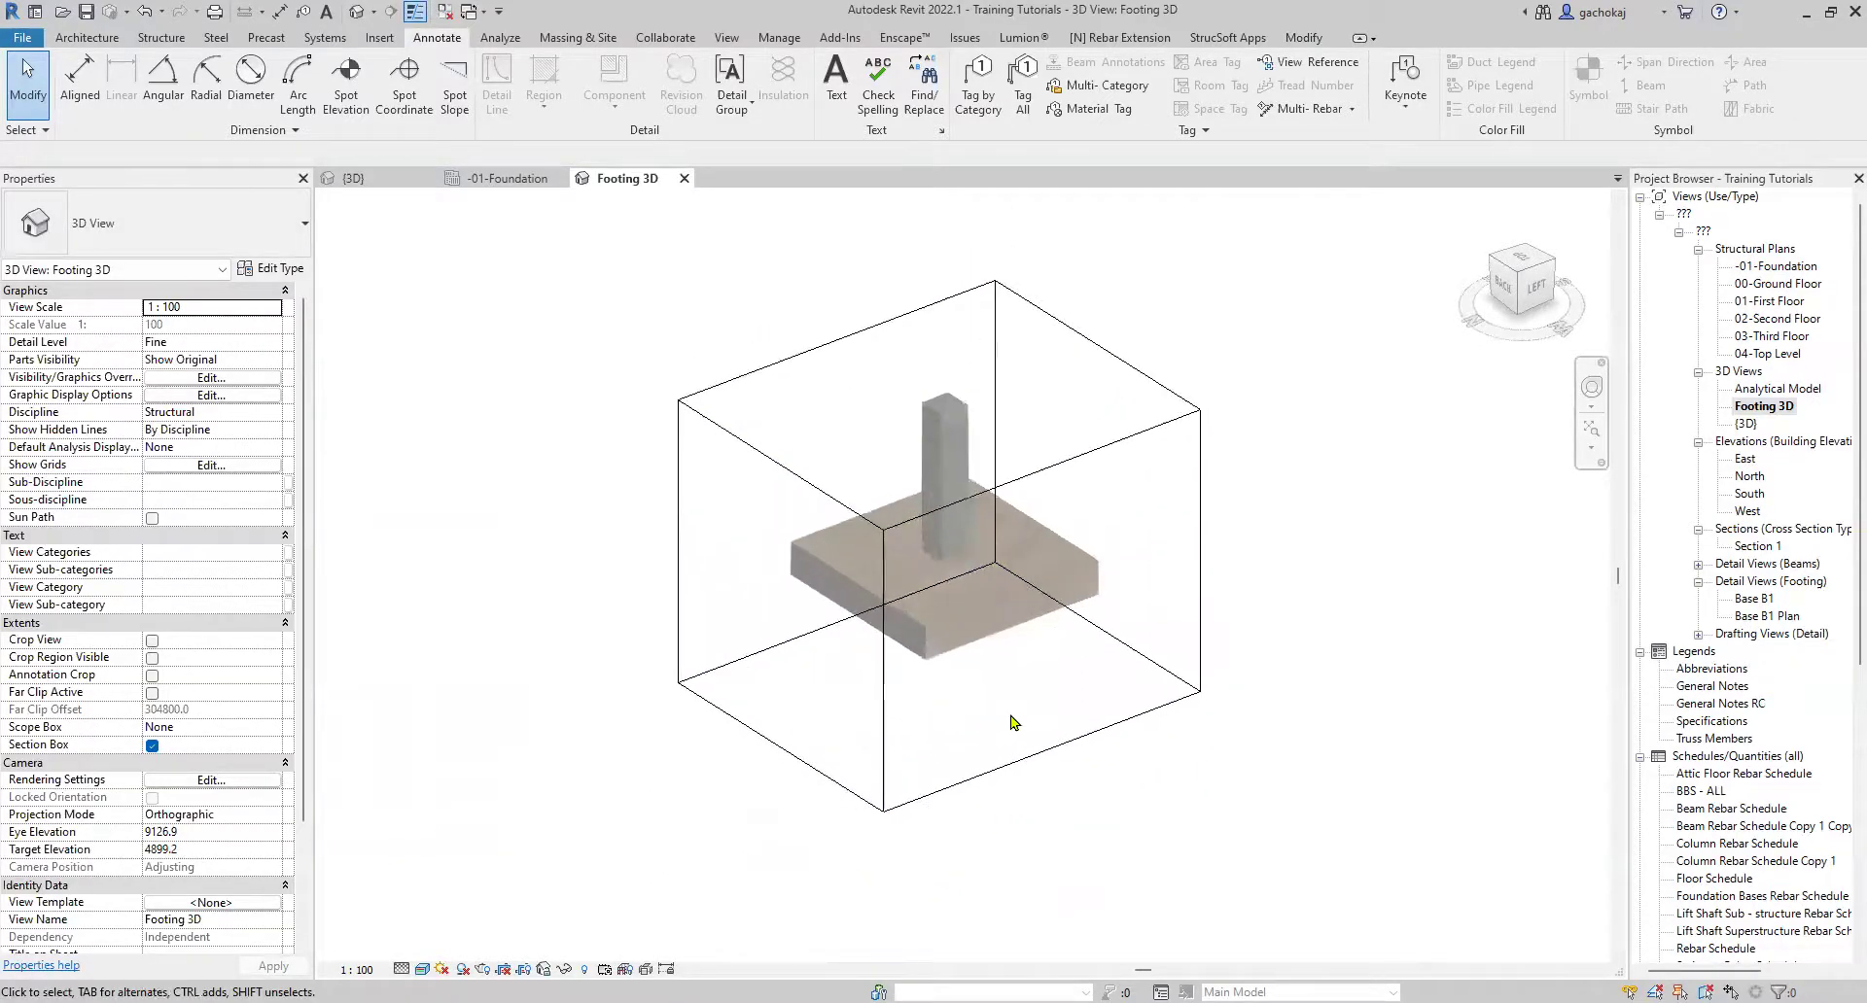
# Examine the pad footing and the reinforcement hidden inside it.
pyautogui.click(1004, 634)
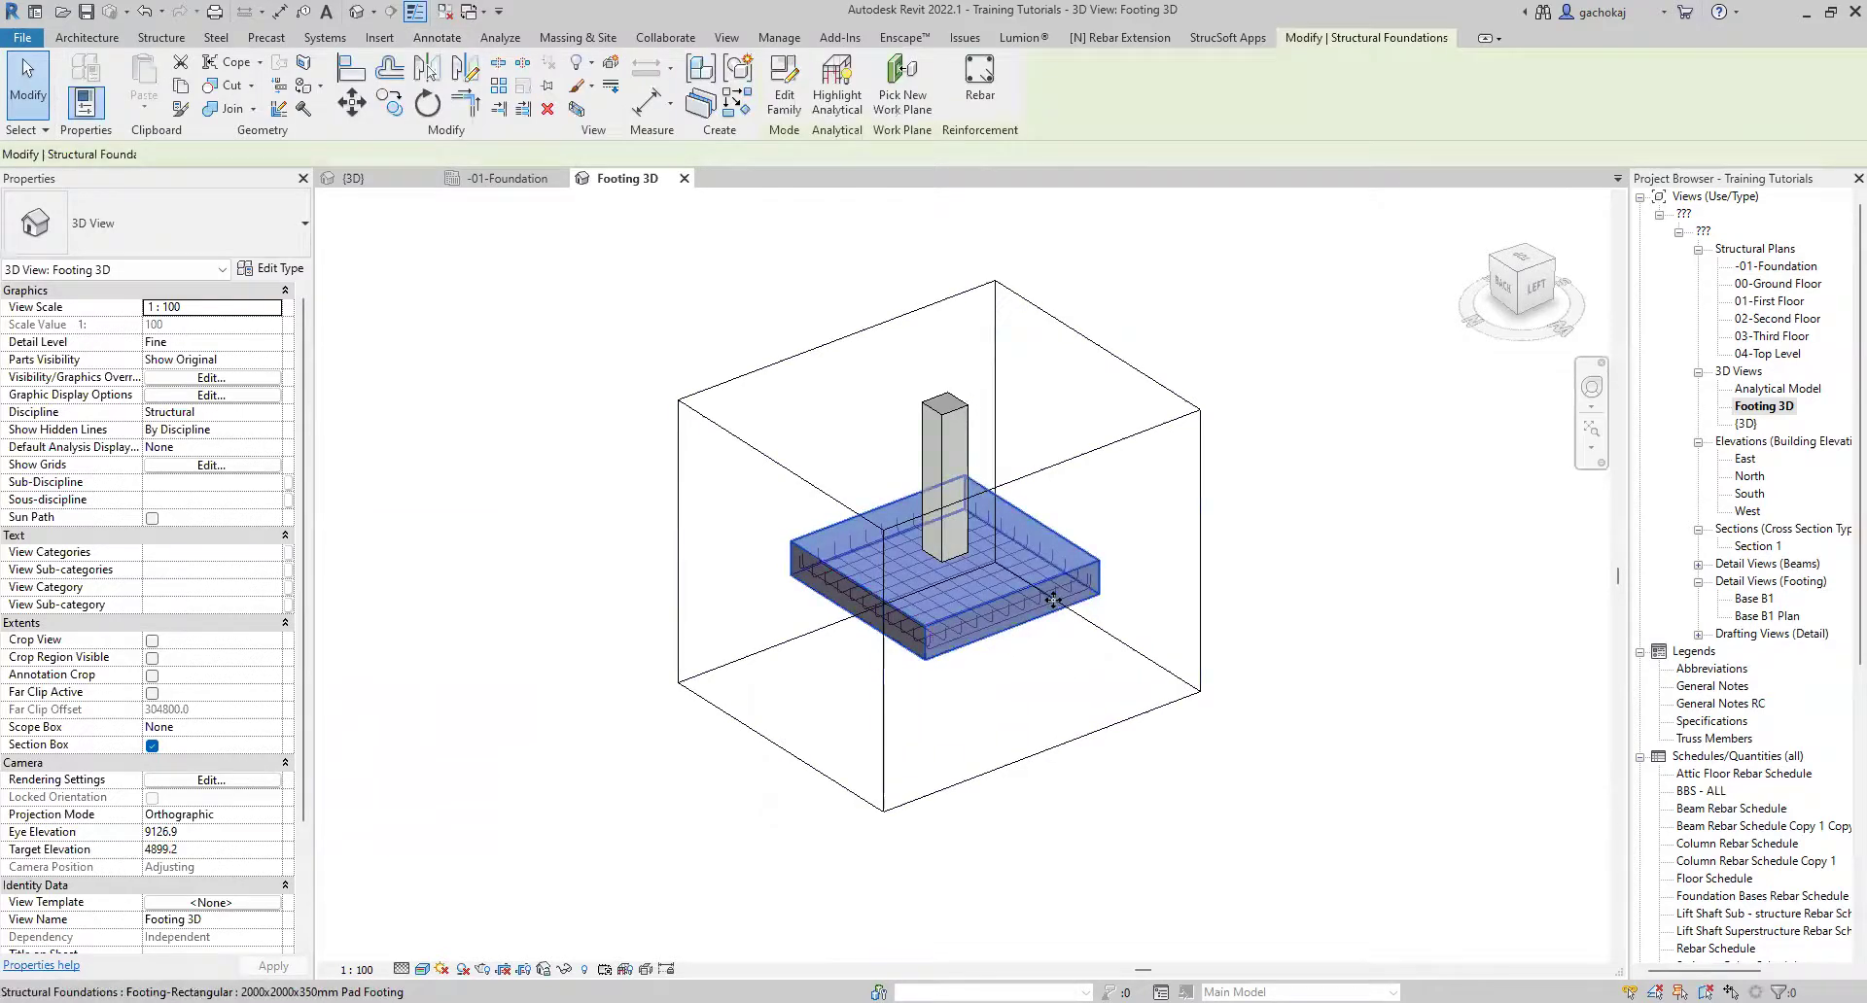
pyautogui.scroll(4, 1053, 600)
pyautogui.scroll(-1, 1021, 745)
pyautogui.scroll(-3, 1021, 745)
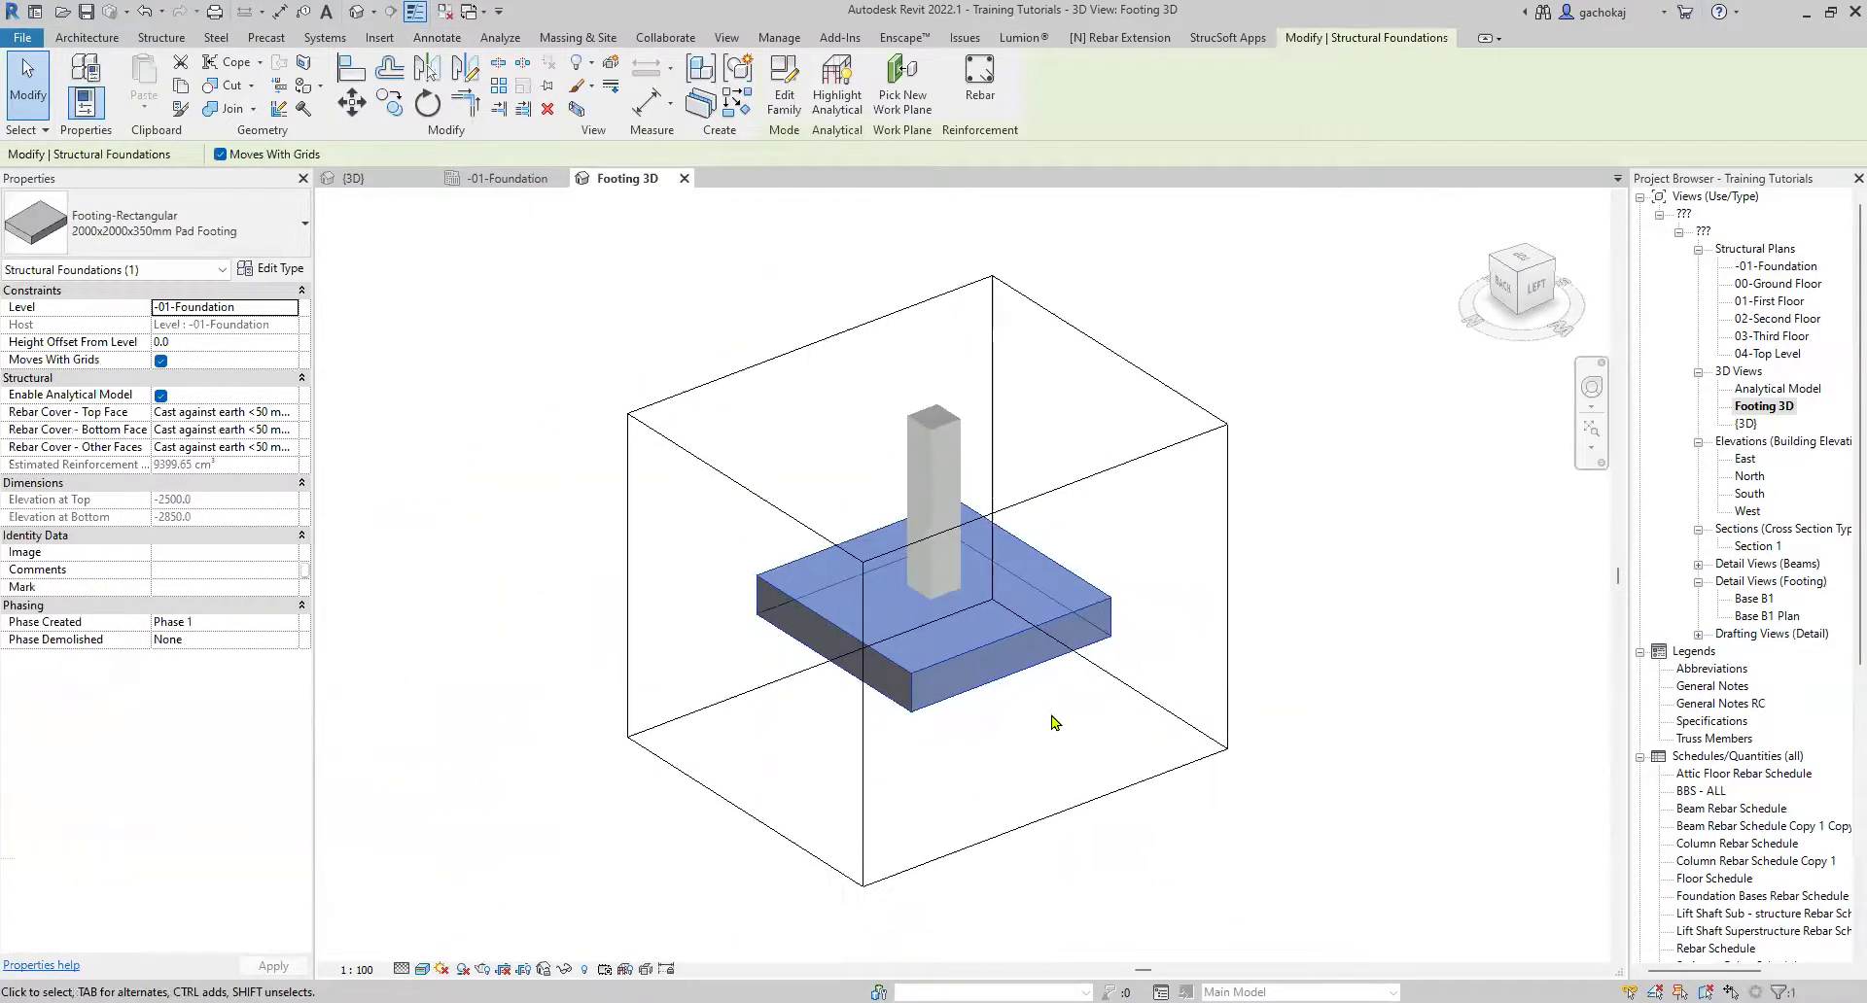
pyautogui.click(985, 742)
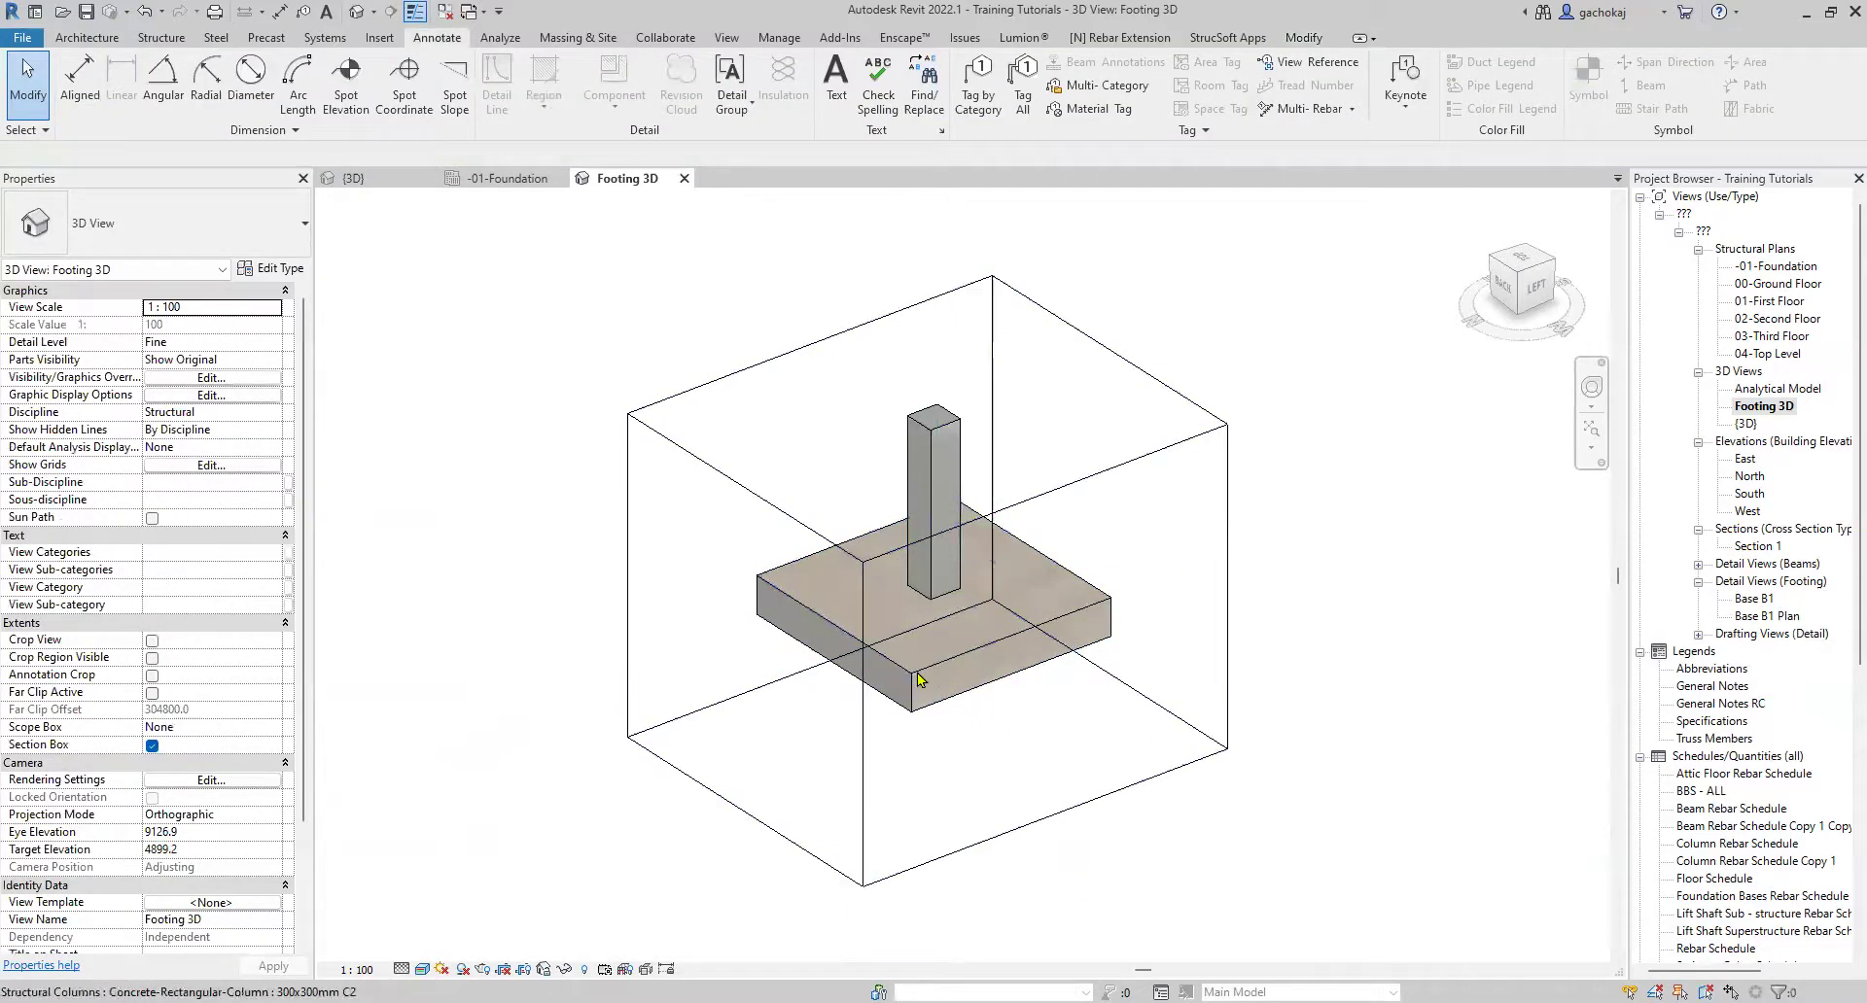
pyautogui.click(990, 625)
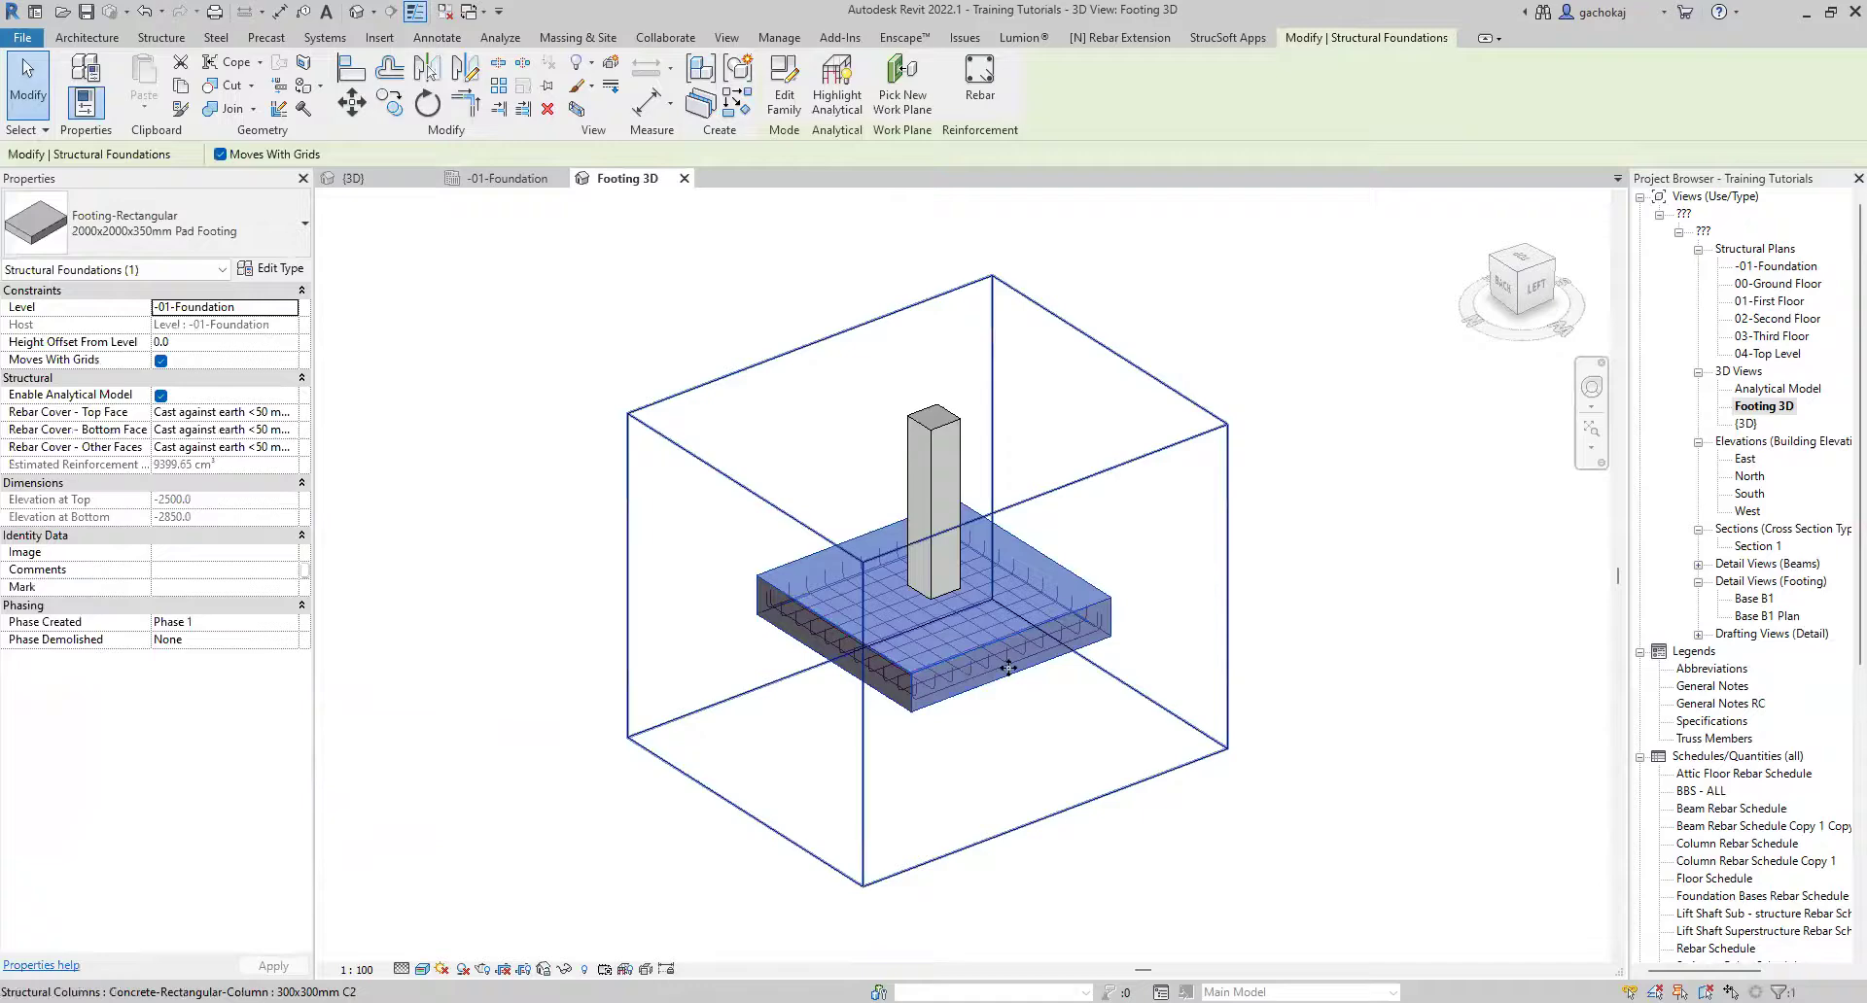
pyautogui.scroll(-1, 901, 724)
pyautogui.scroll(1, 911, 734)
pyautogui.click(911, 734)
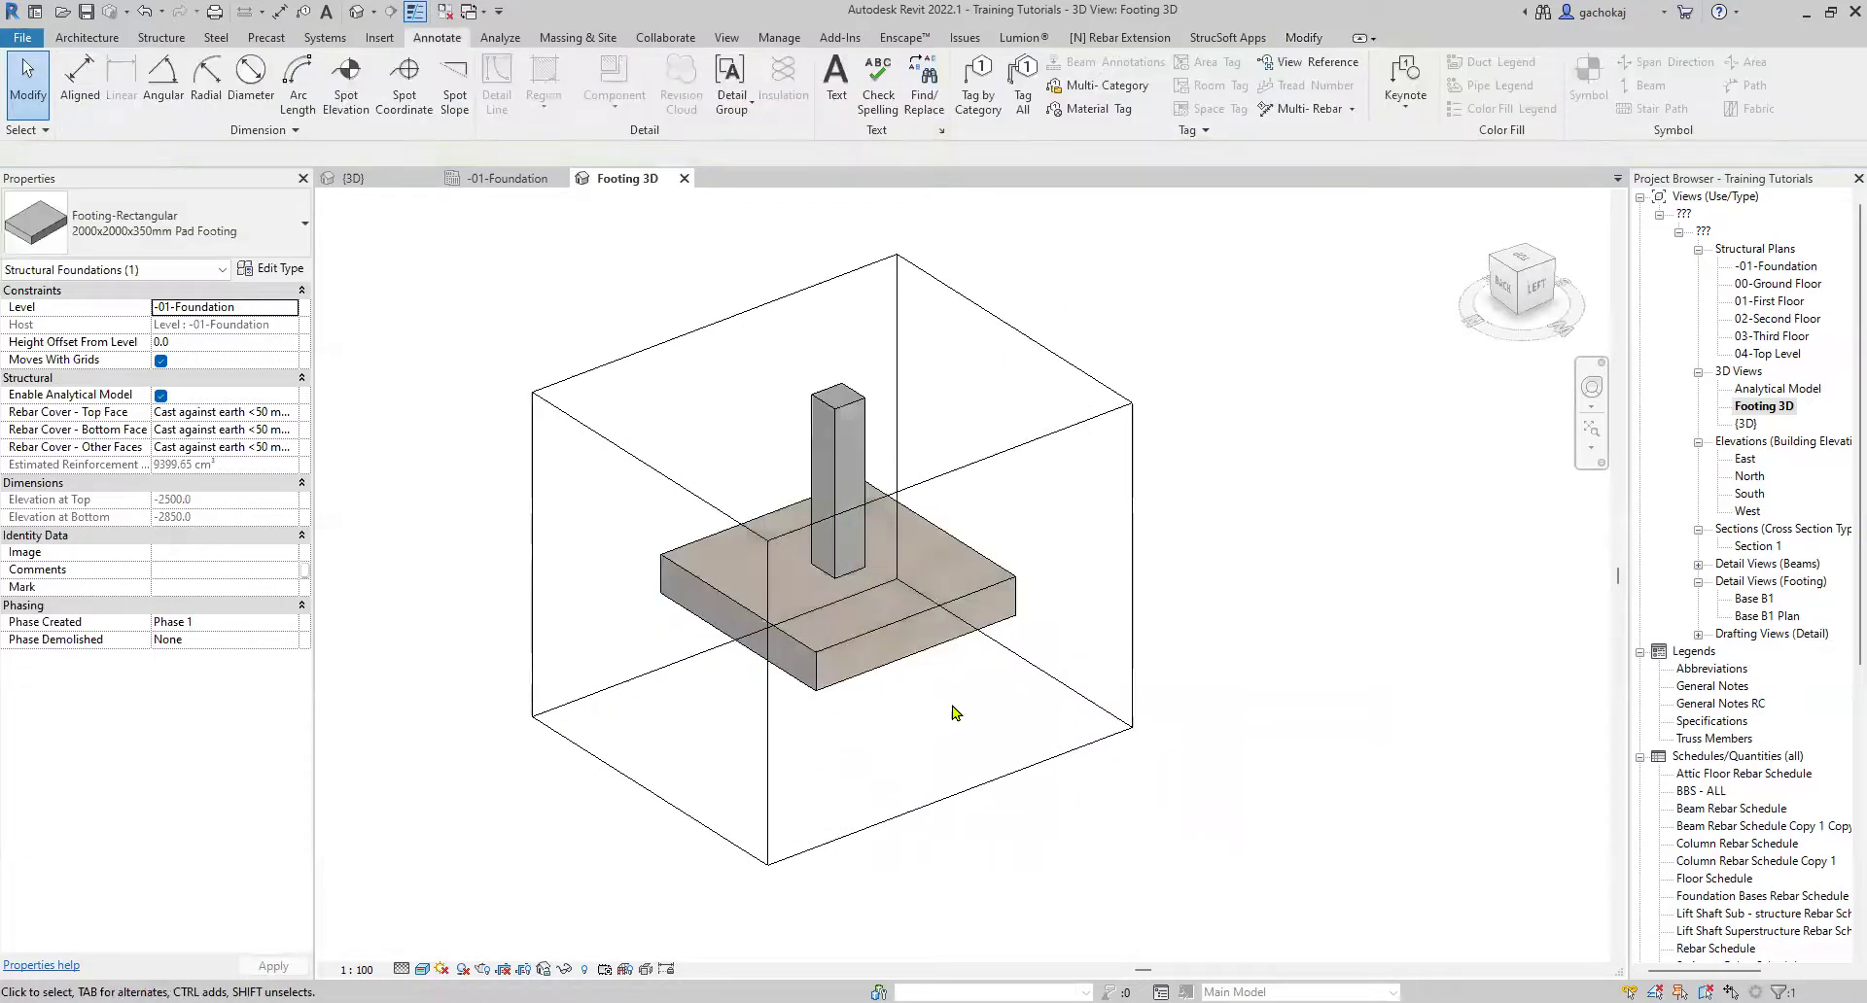
pyautogui.scroll(-1, 998, 706)
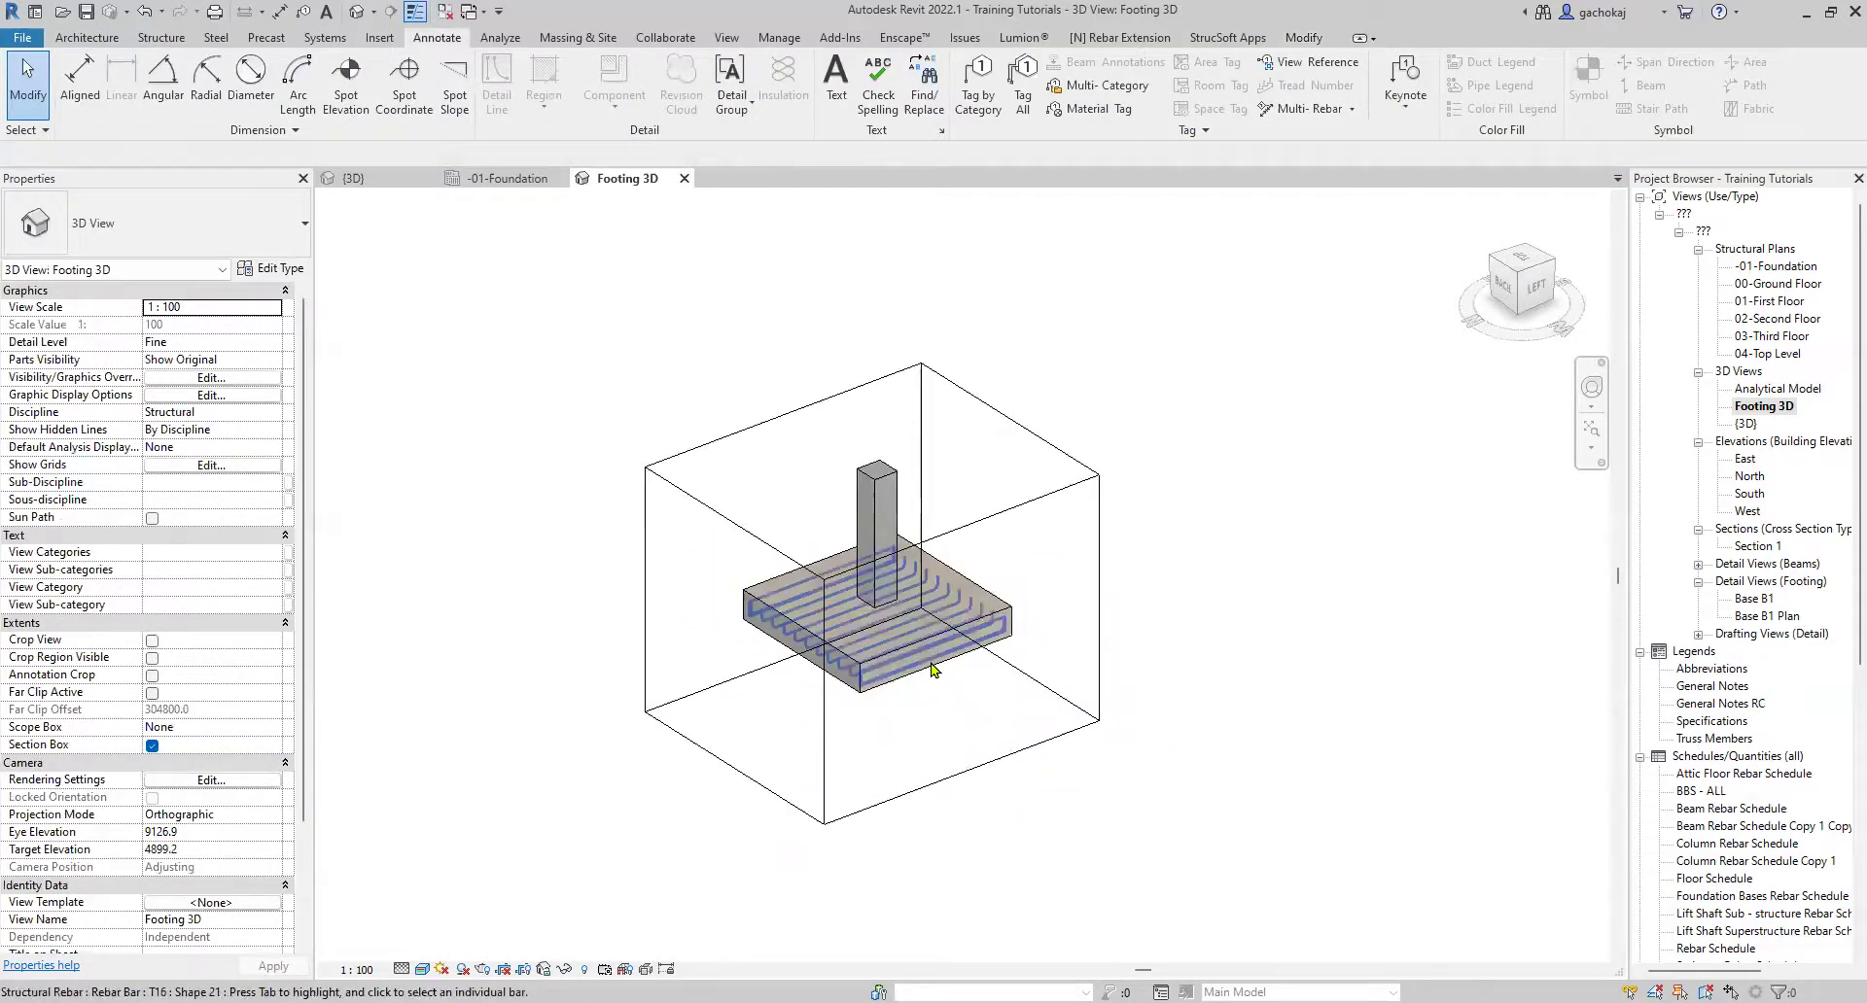
# Override the pad footing's graphics by element in this view, raising its surface transparency to expose the rebar inside.
pyautogui.click(985, 675)
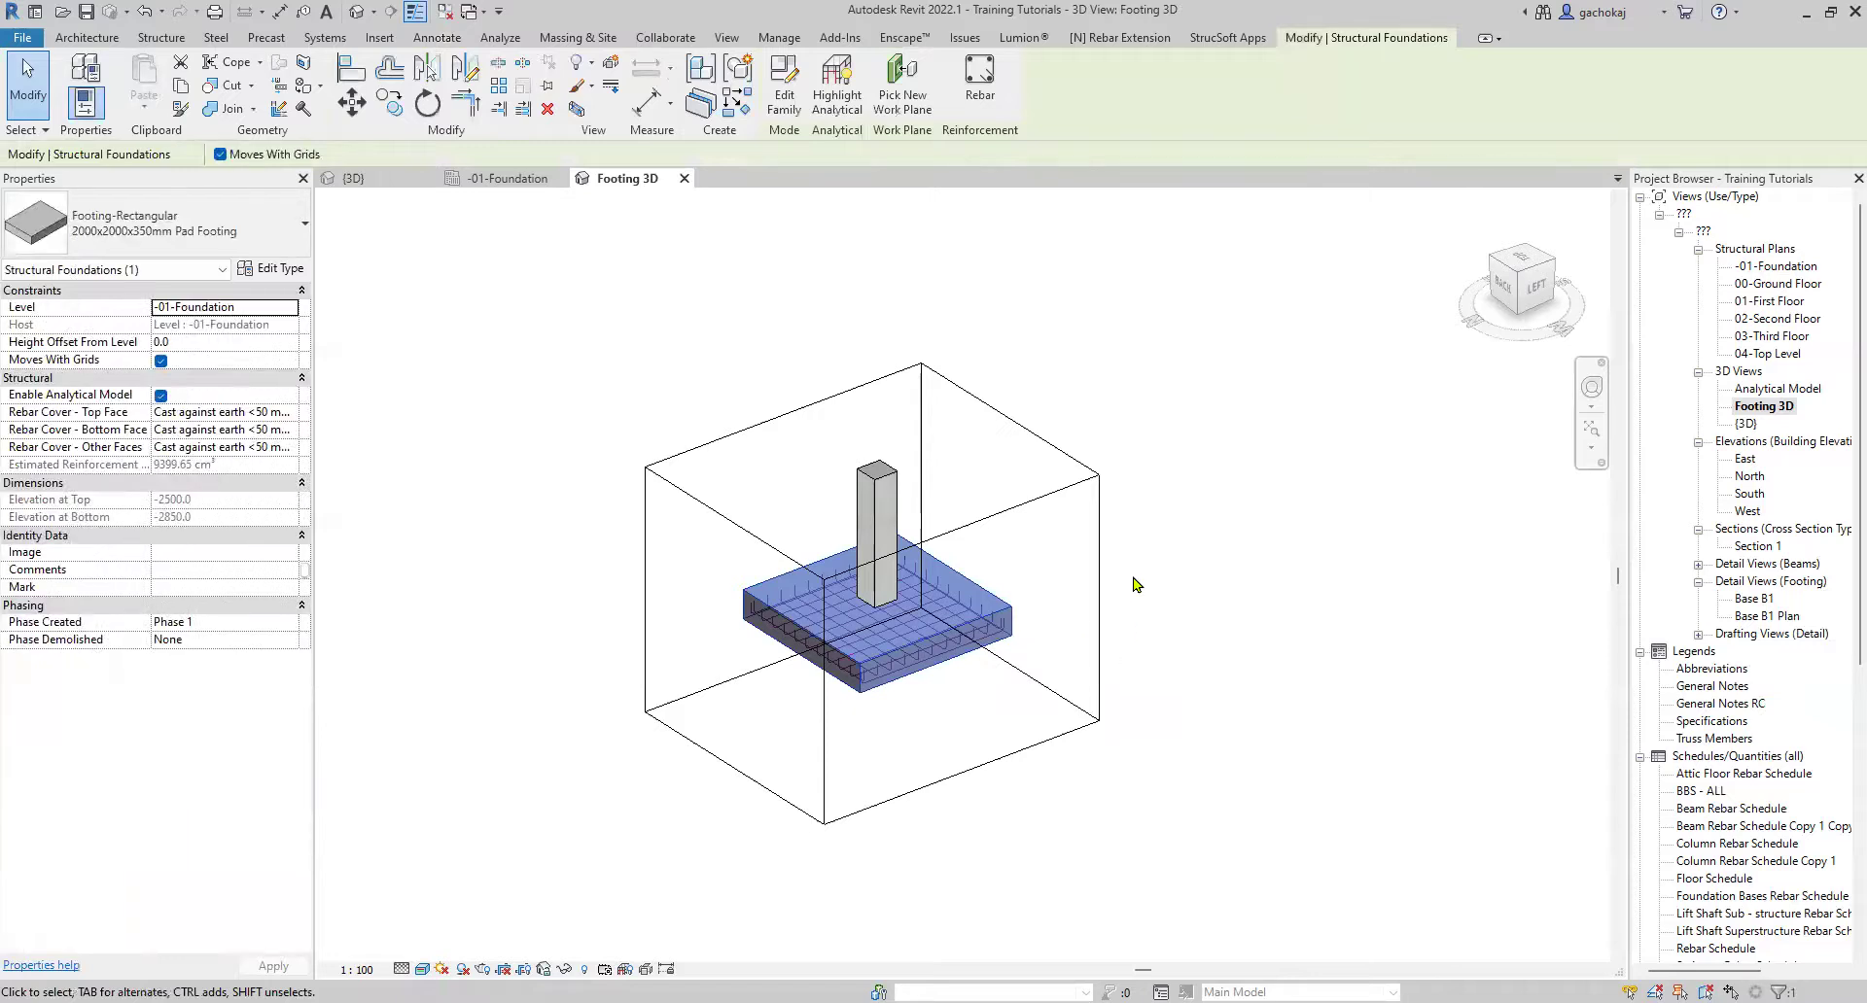
pyautogui.rightClick(1134, 580)
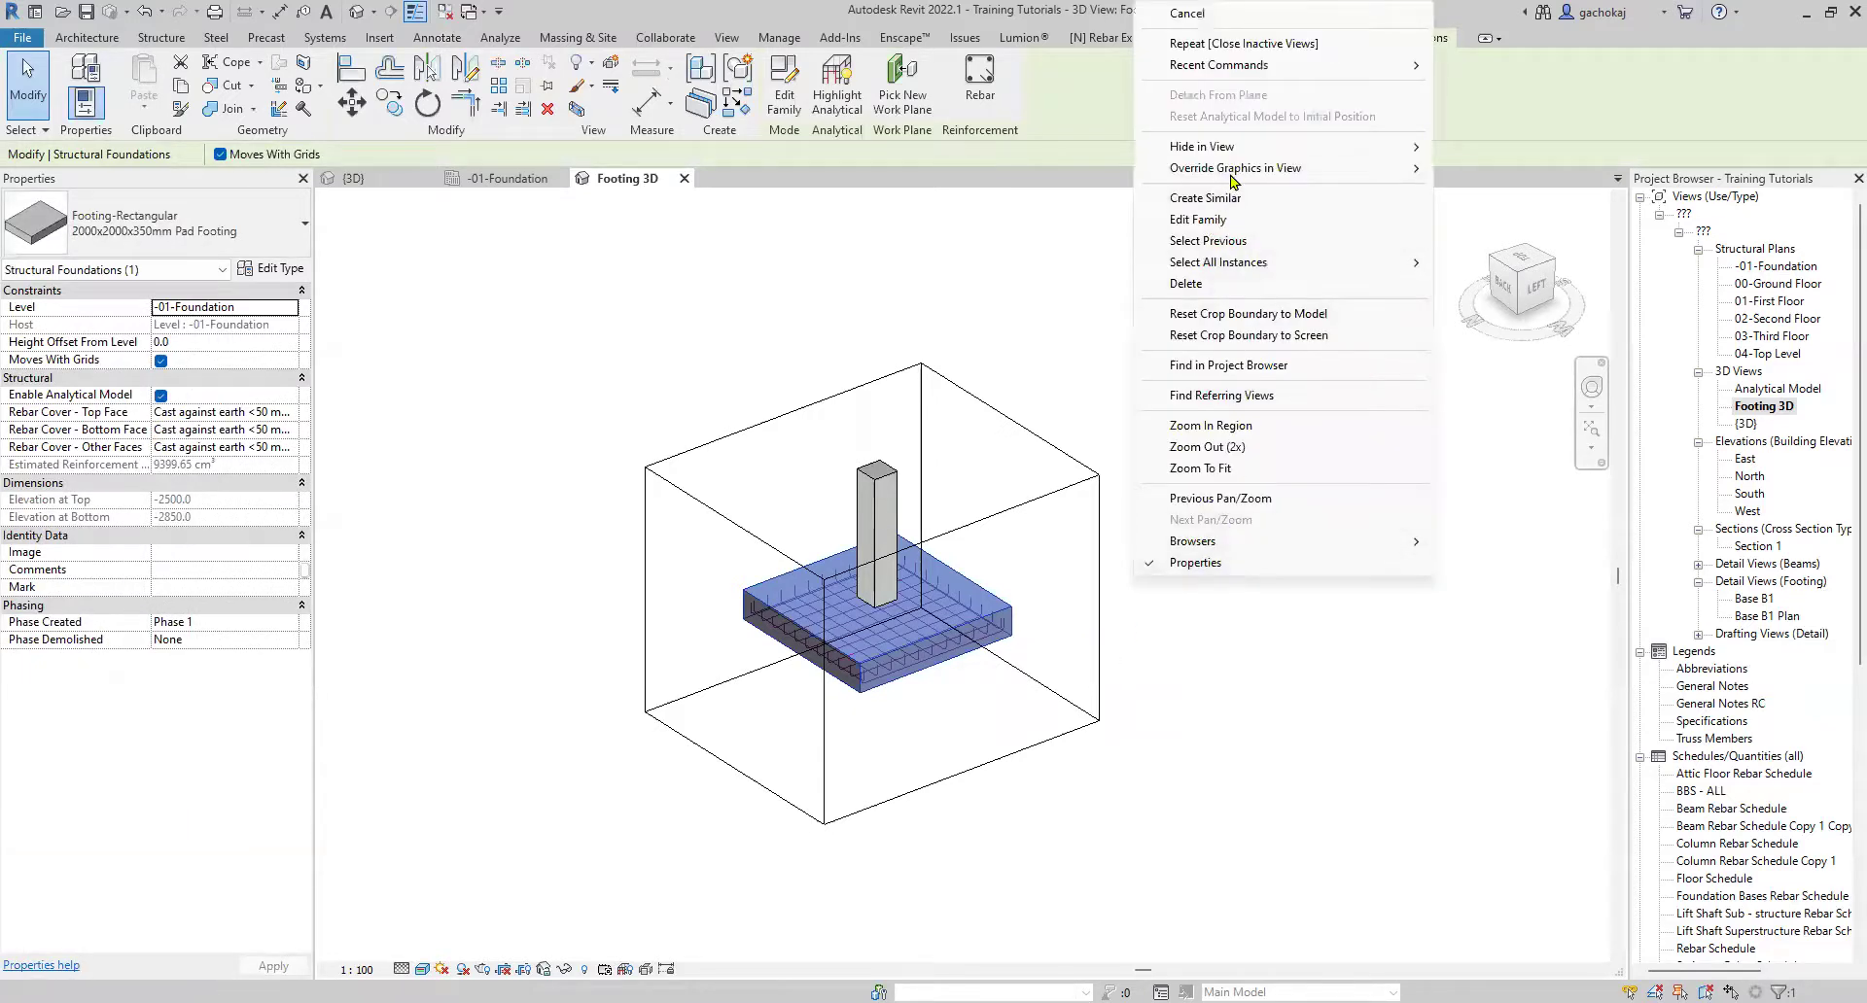
pyautogui.moveTo(1233, 175)
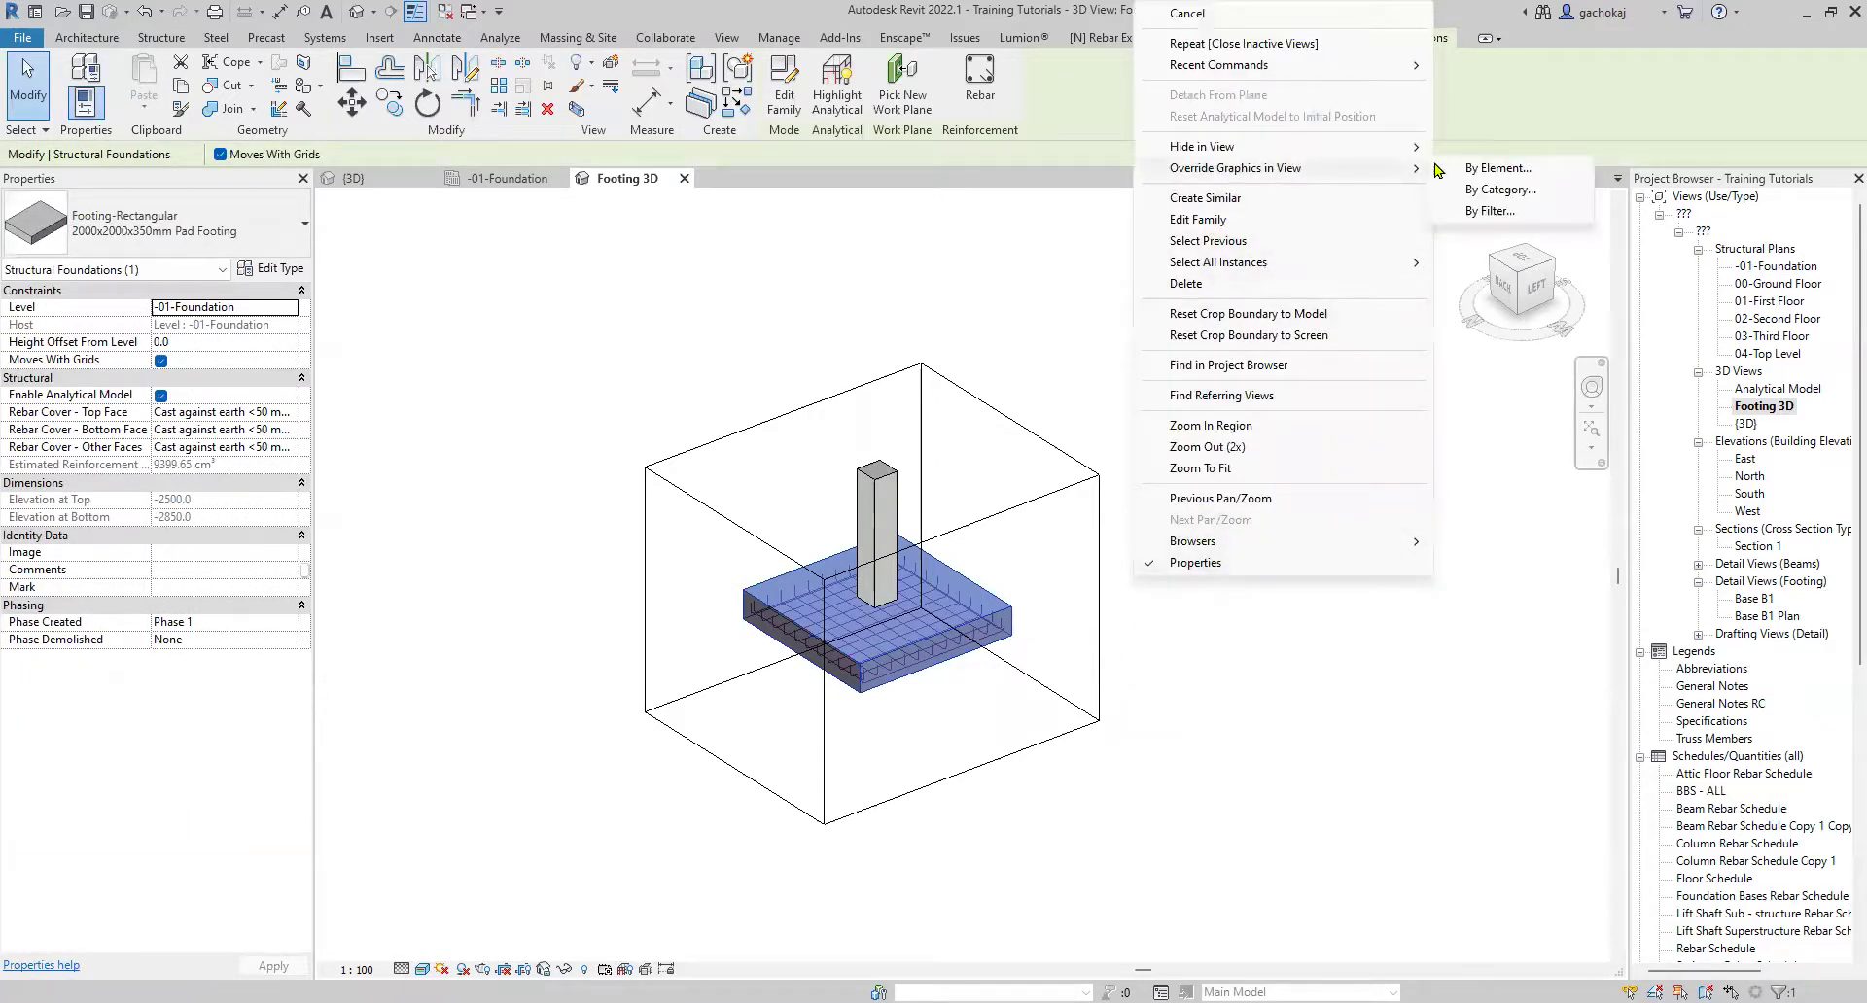
pyautogui.click(1498, 168)
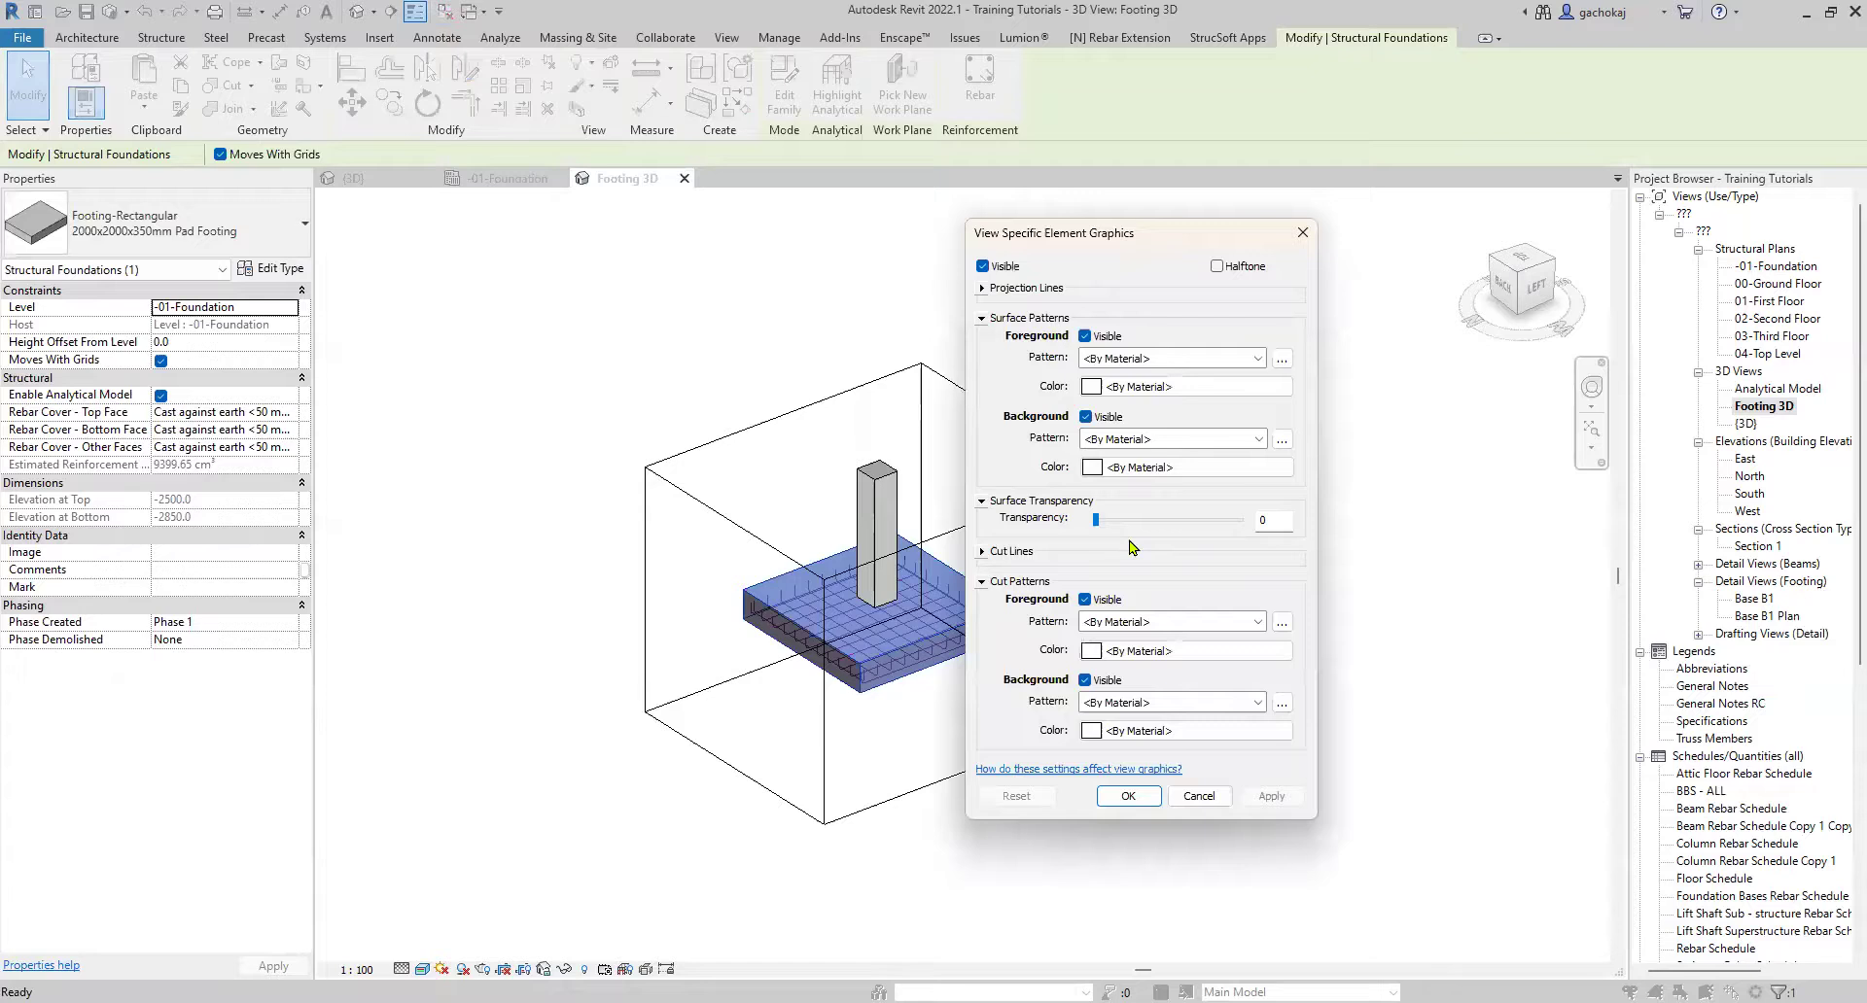
pyautogui.moveTo(1150, 522); pyautogui.dragTo(1182, 521)
pyautogui.click(1271, 797)
pyautogui.click(1128, 796)
pyautogui.scroll(5, 743, 688)
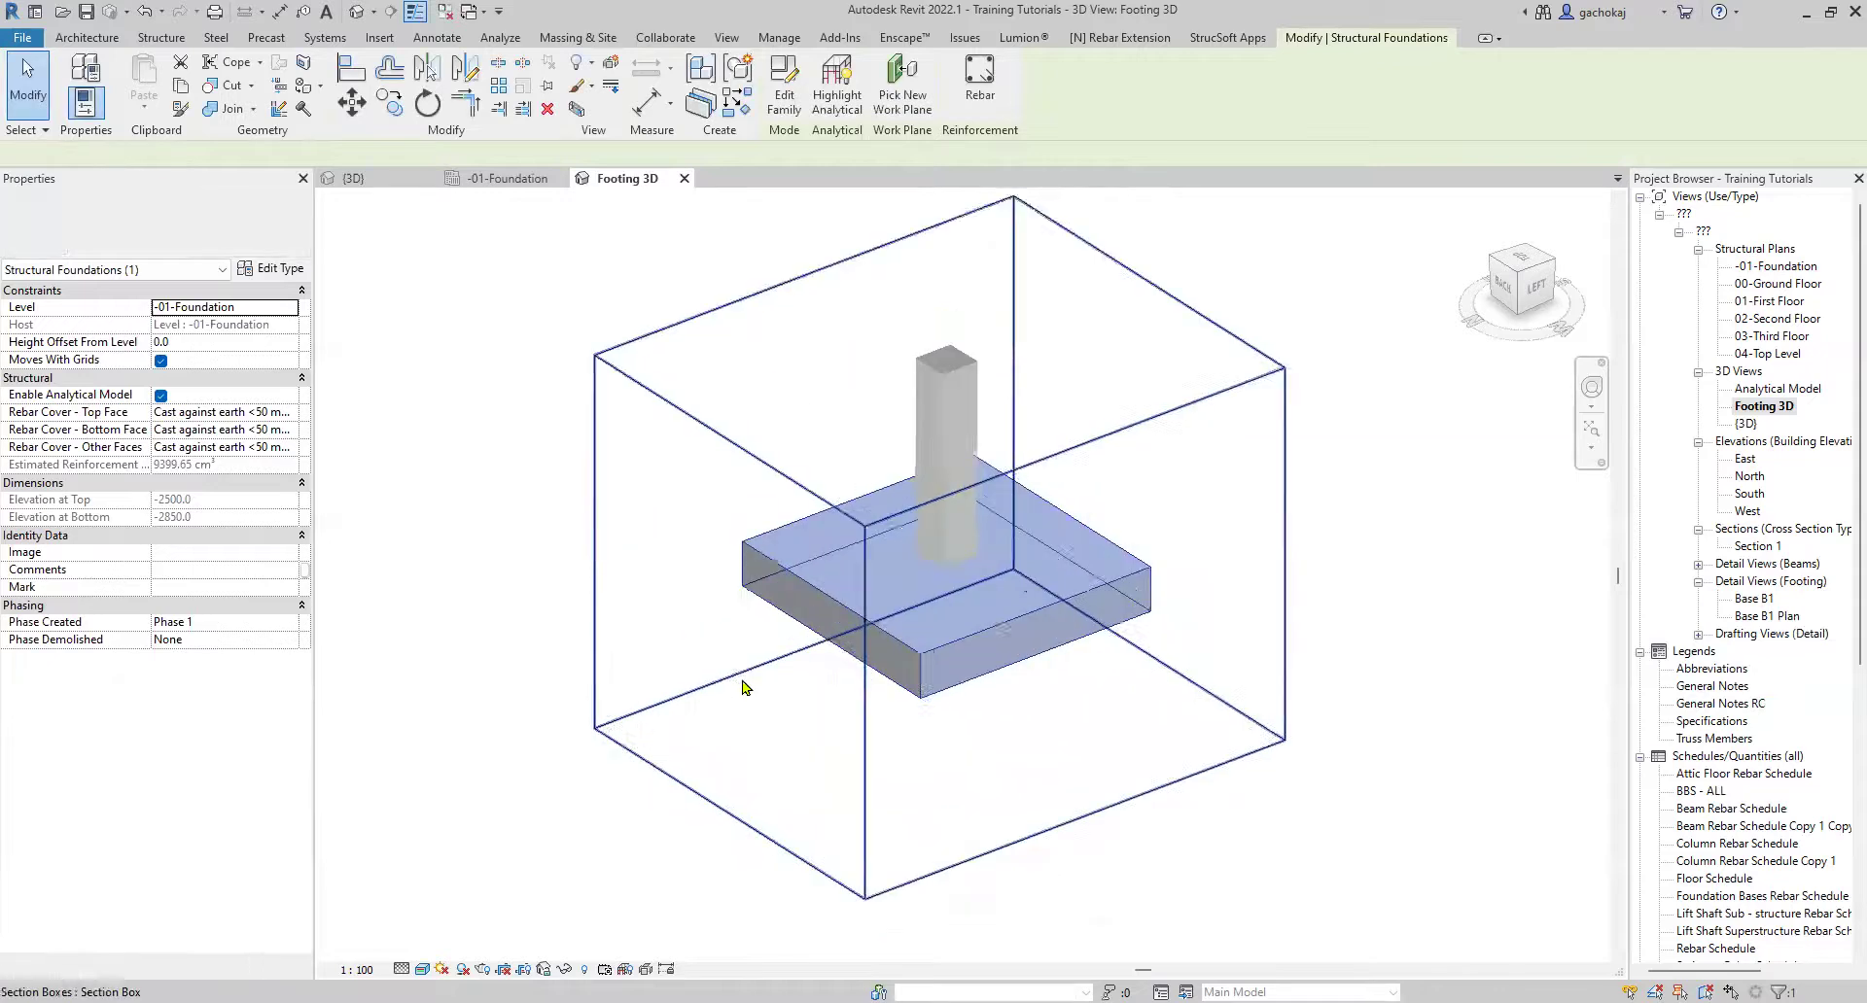
pyautogui.scroll(-1, 821, 763)
pyautogui.click(1023, 765)
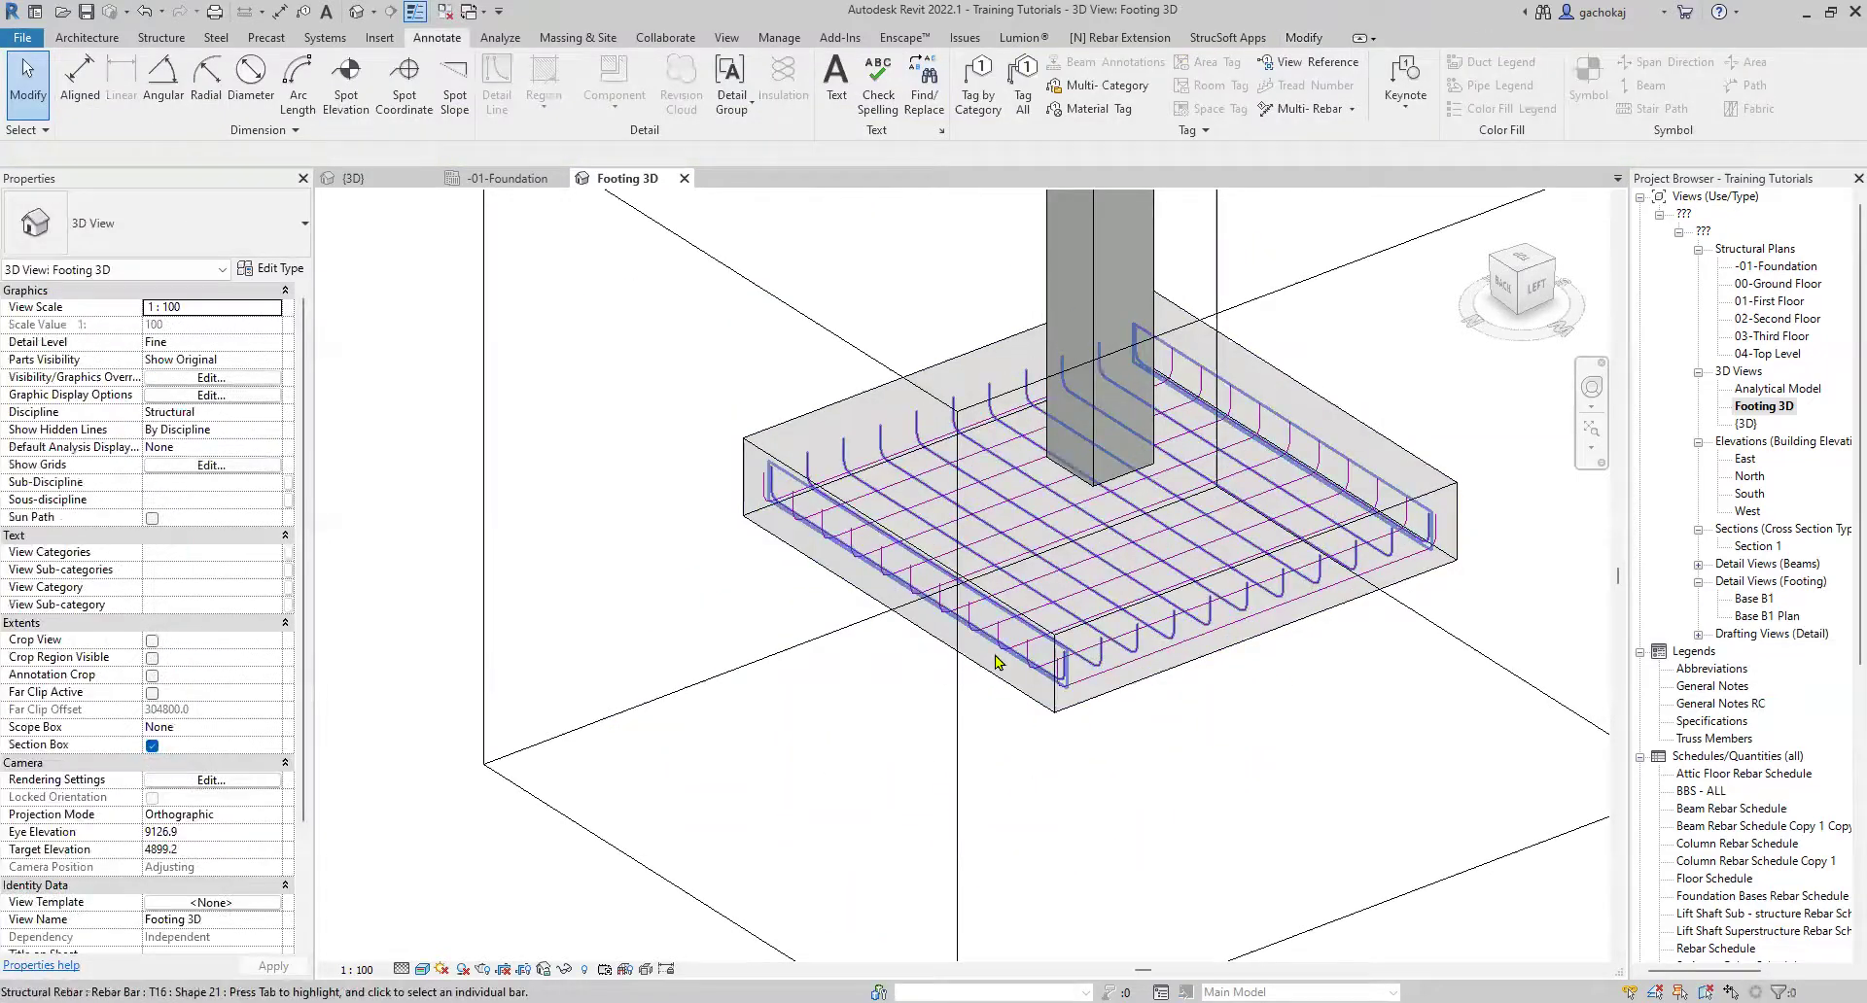
# Set both T16 rebar sets in the footing to view as solid in the Footing 3D view.
pyautogui.scroll(-3, 830, 609)
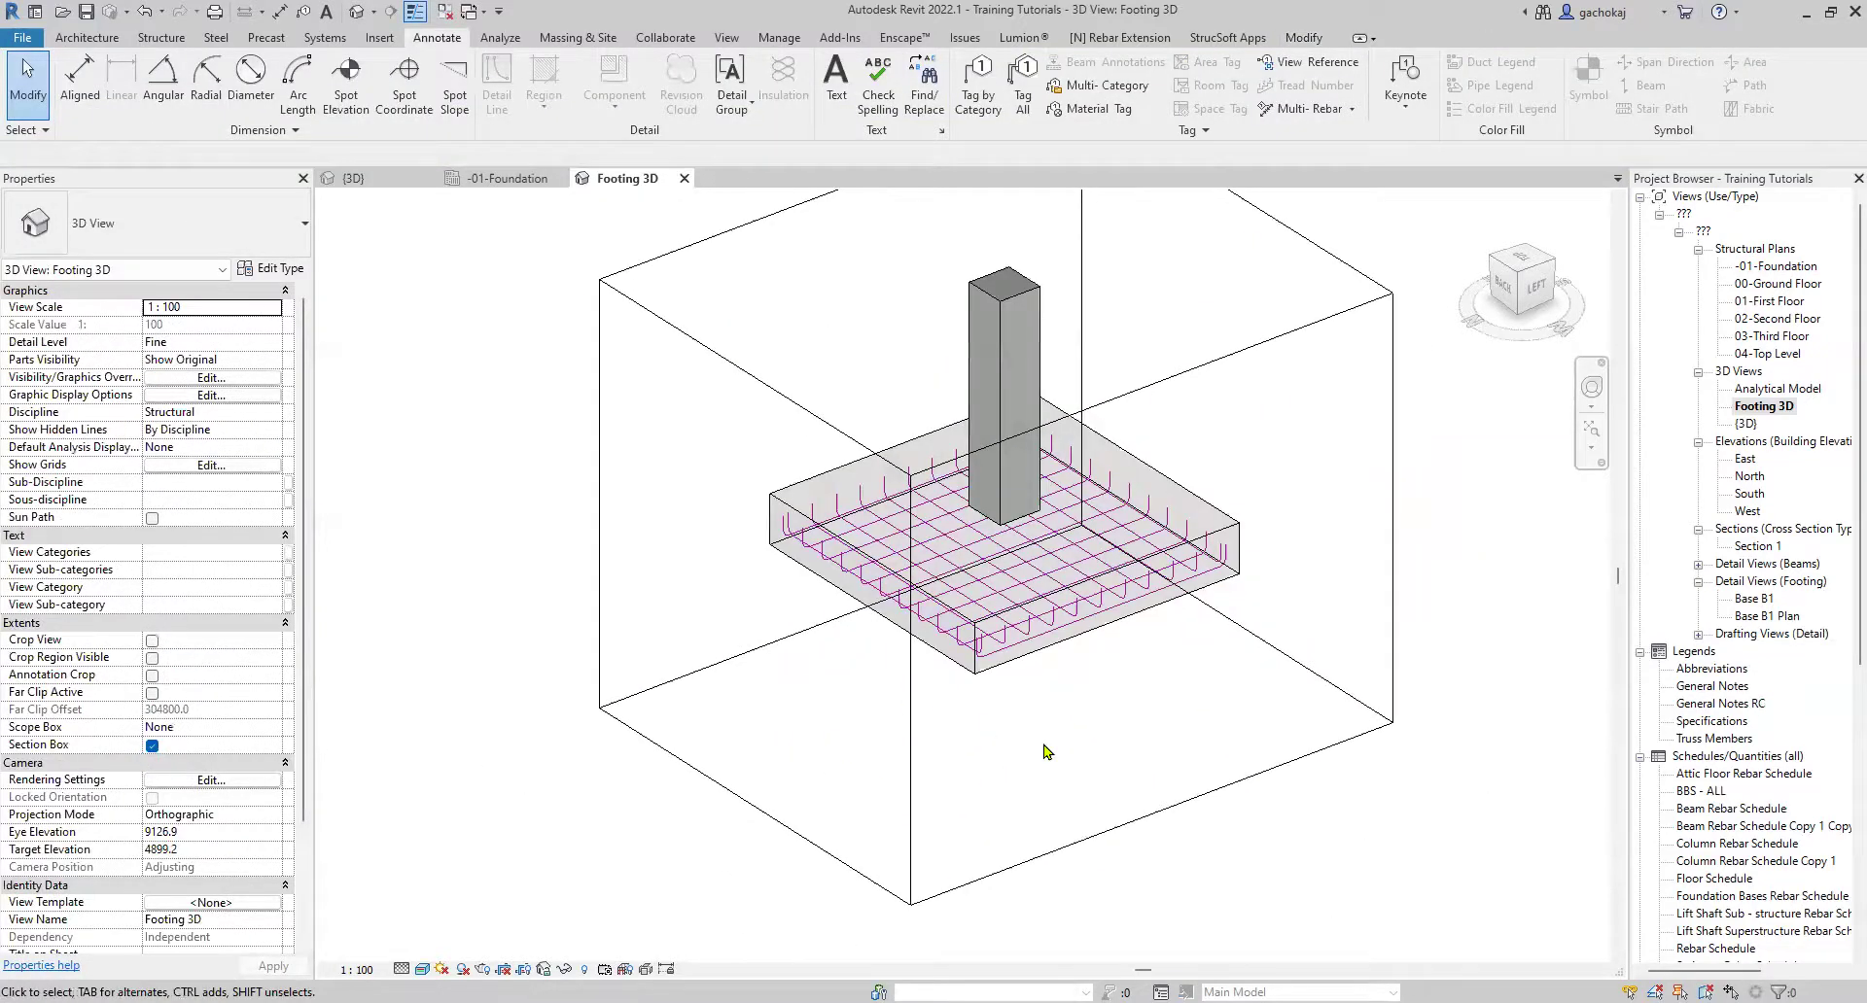
pyautogui.scroll(3, 1060, 612)
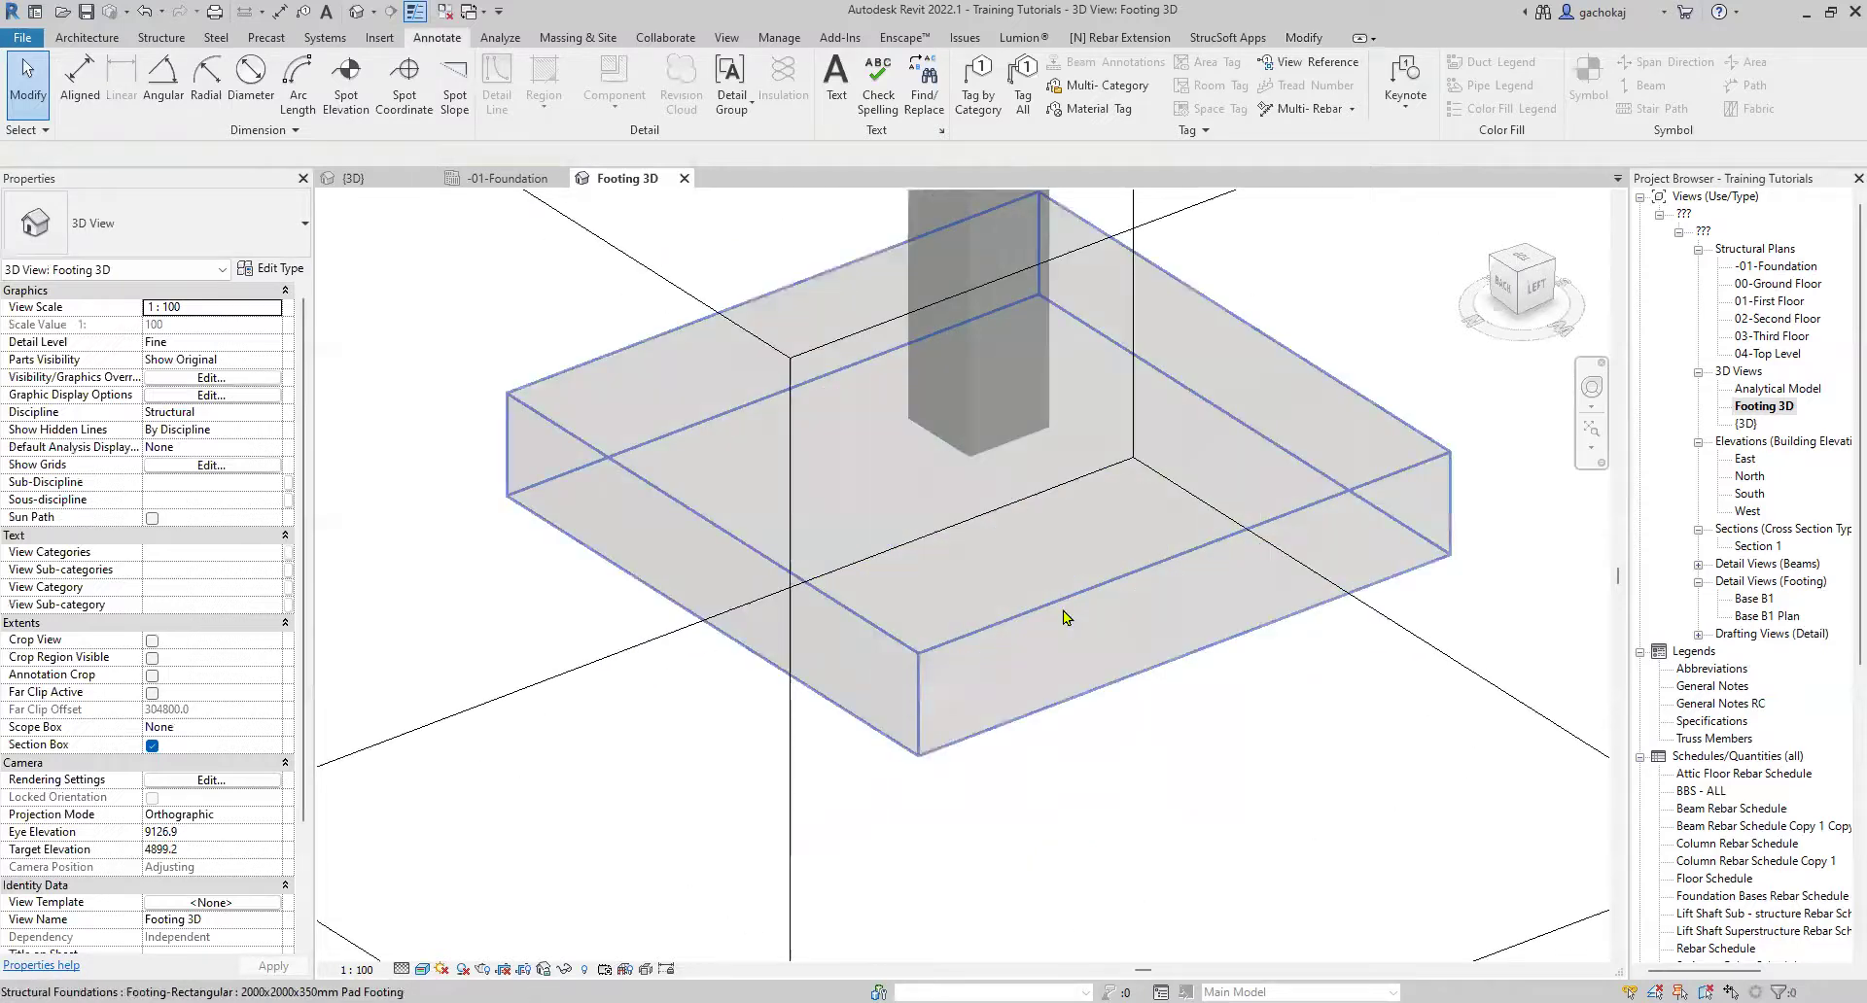
pyautogui.scroll(-2, 1112, 733)
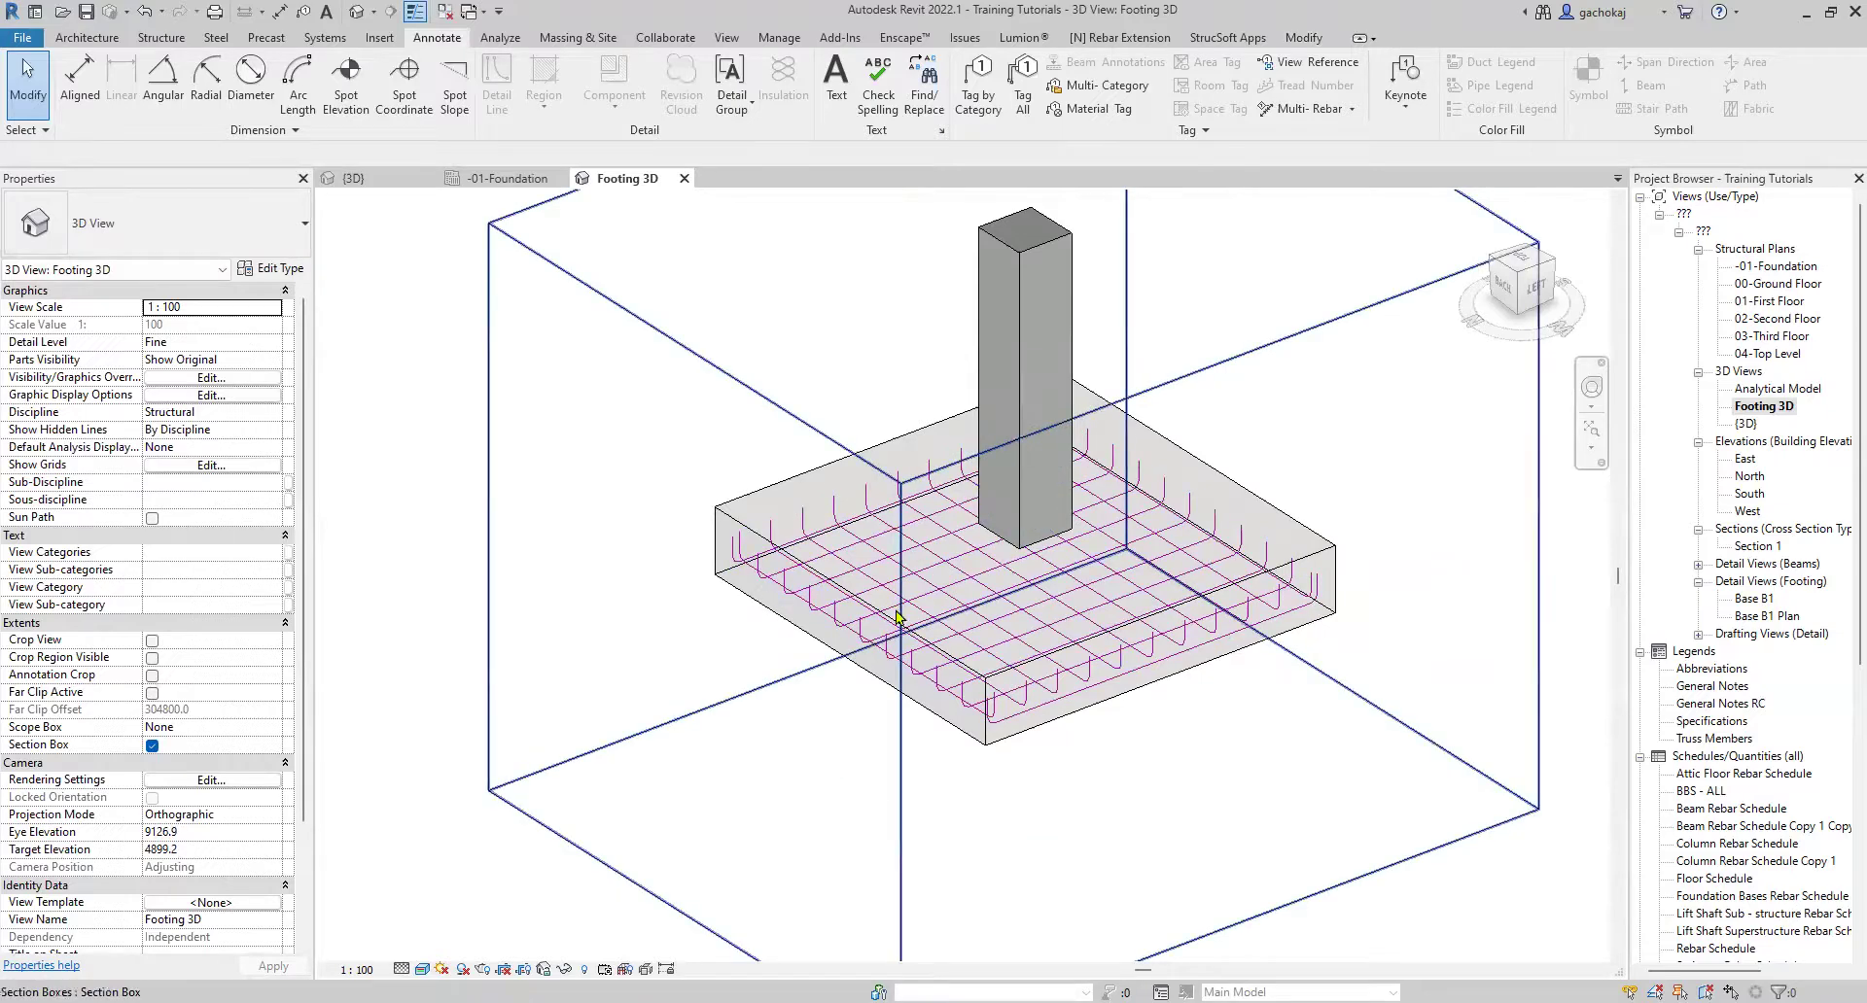
pyautogui.scroll(2, 860, 549)
pyautogui.click(1046, 510)
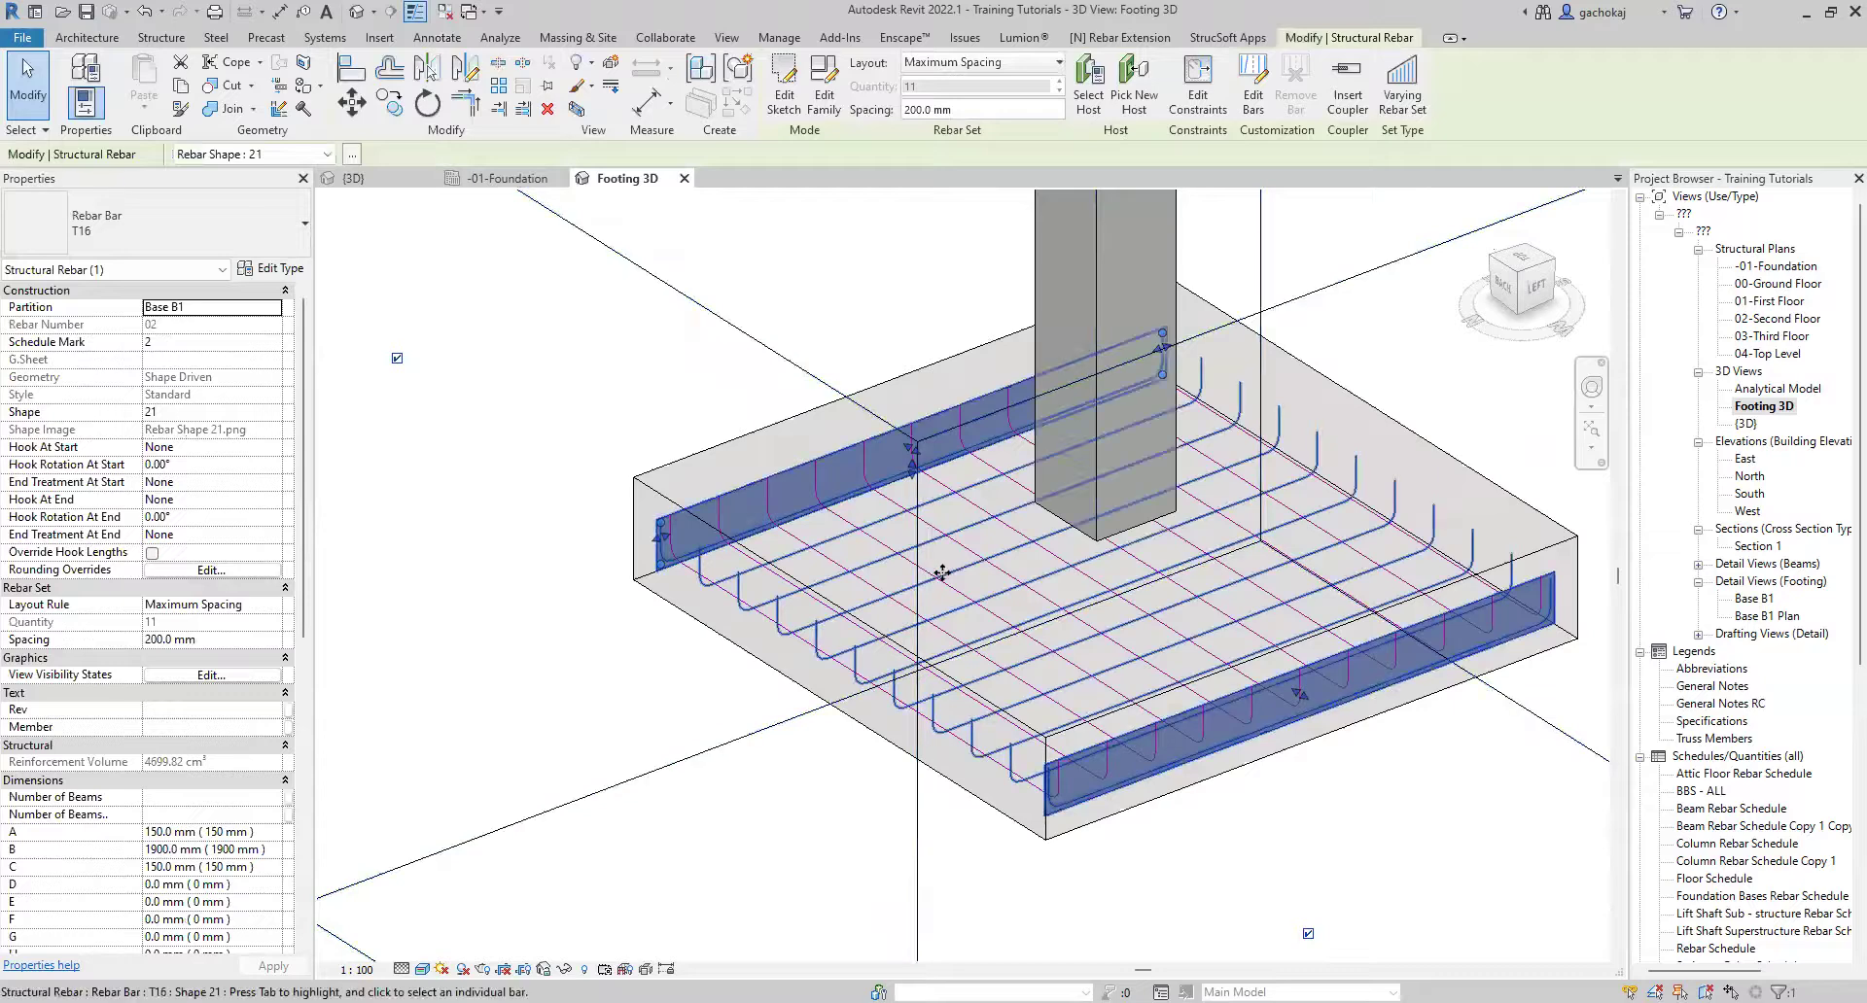
pyautogui.press('Tab')
pyautogui.press('Tab')
pyautogui.press('Tab')
pyautogui.click(850, 676)
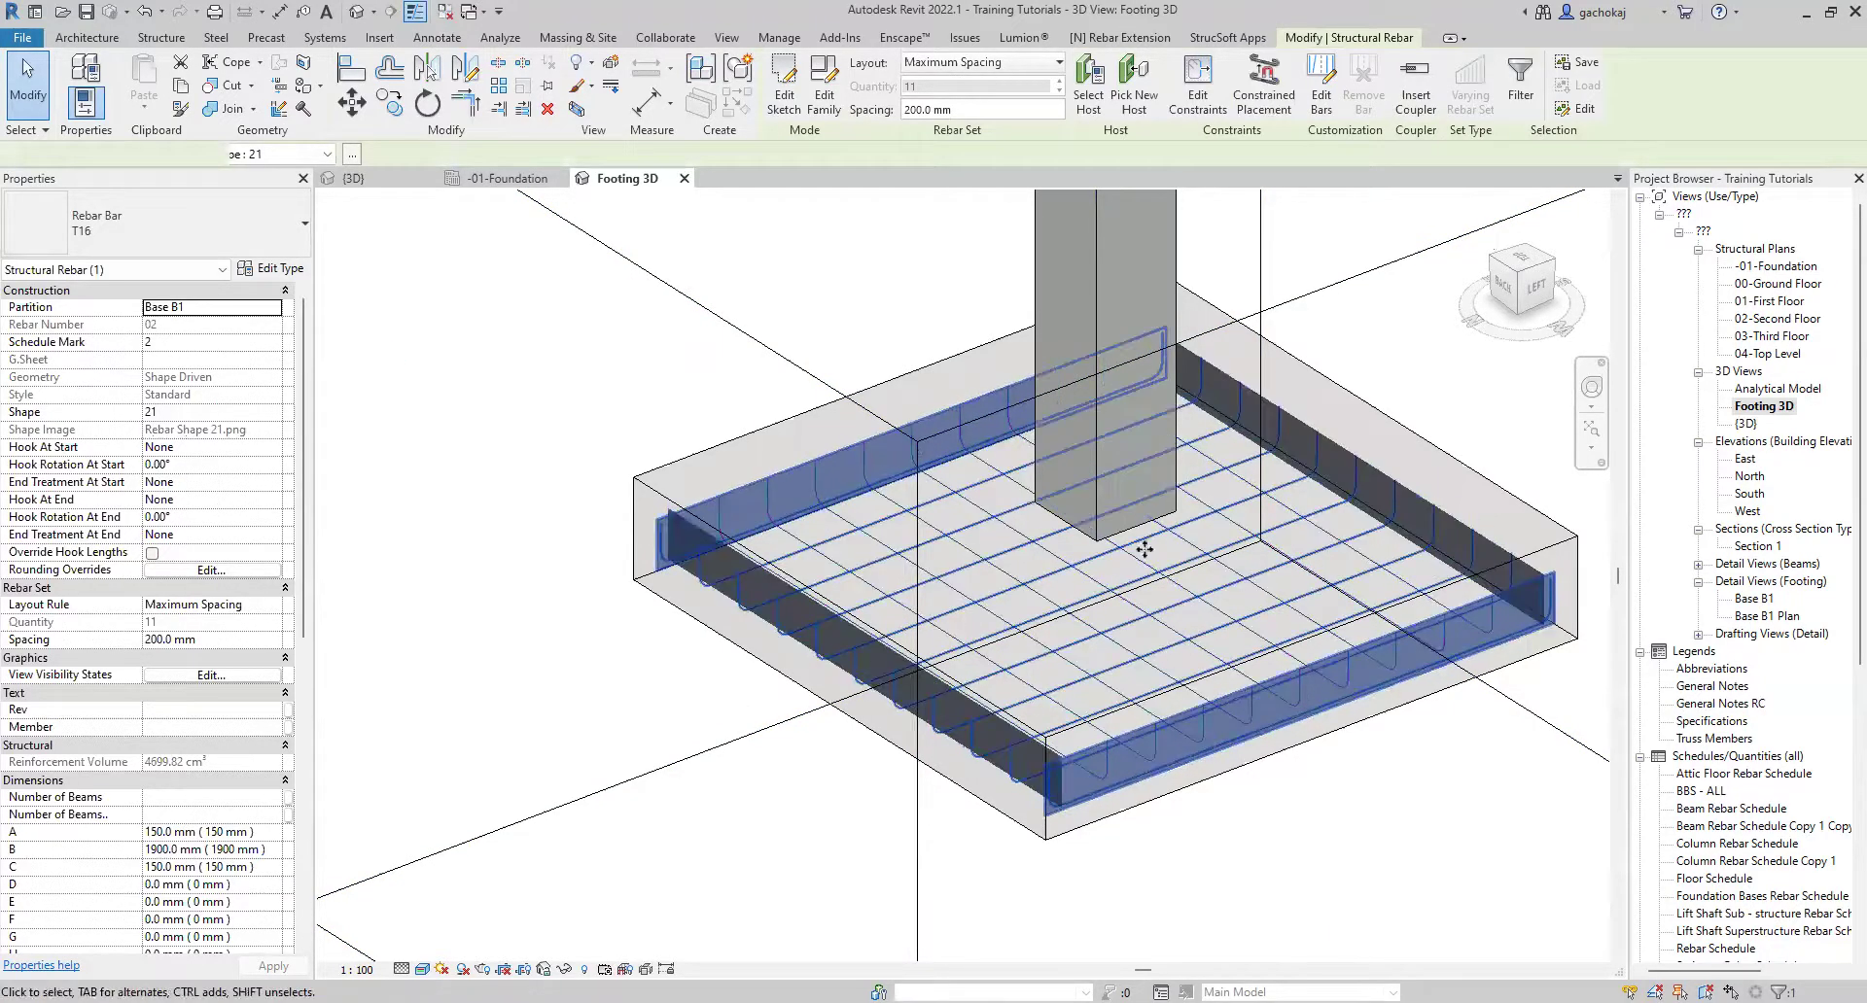
pyautogui.scroll(-3, 1096, 637)
pyautogui.keyDown('ctrl'); pyautogui.click(972, 545); pyautogui.keyUp('ctrl')
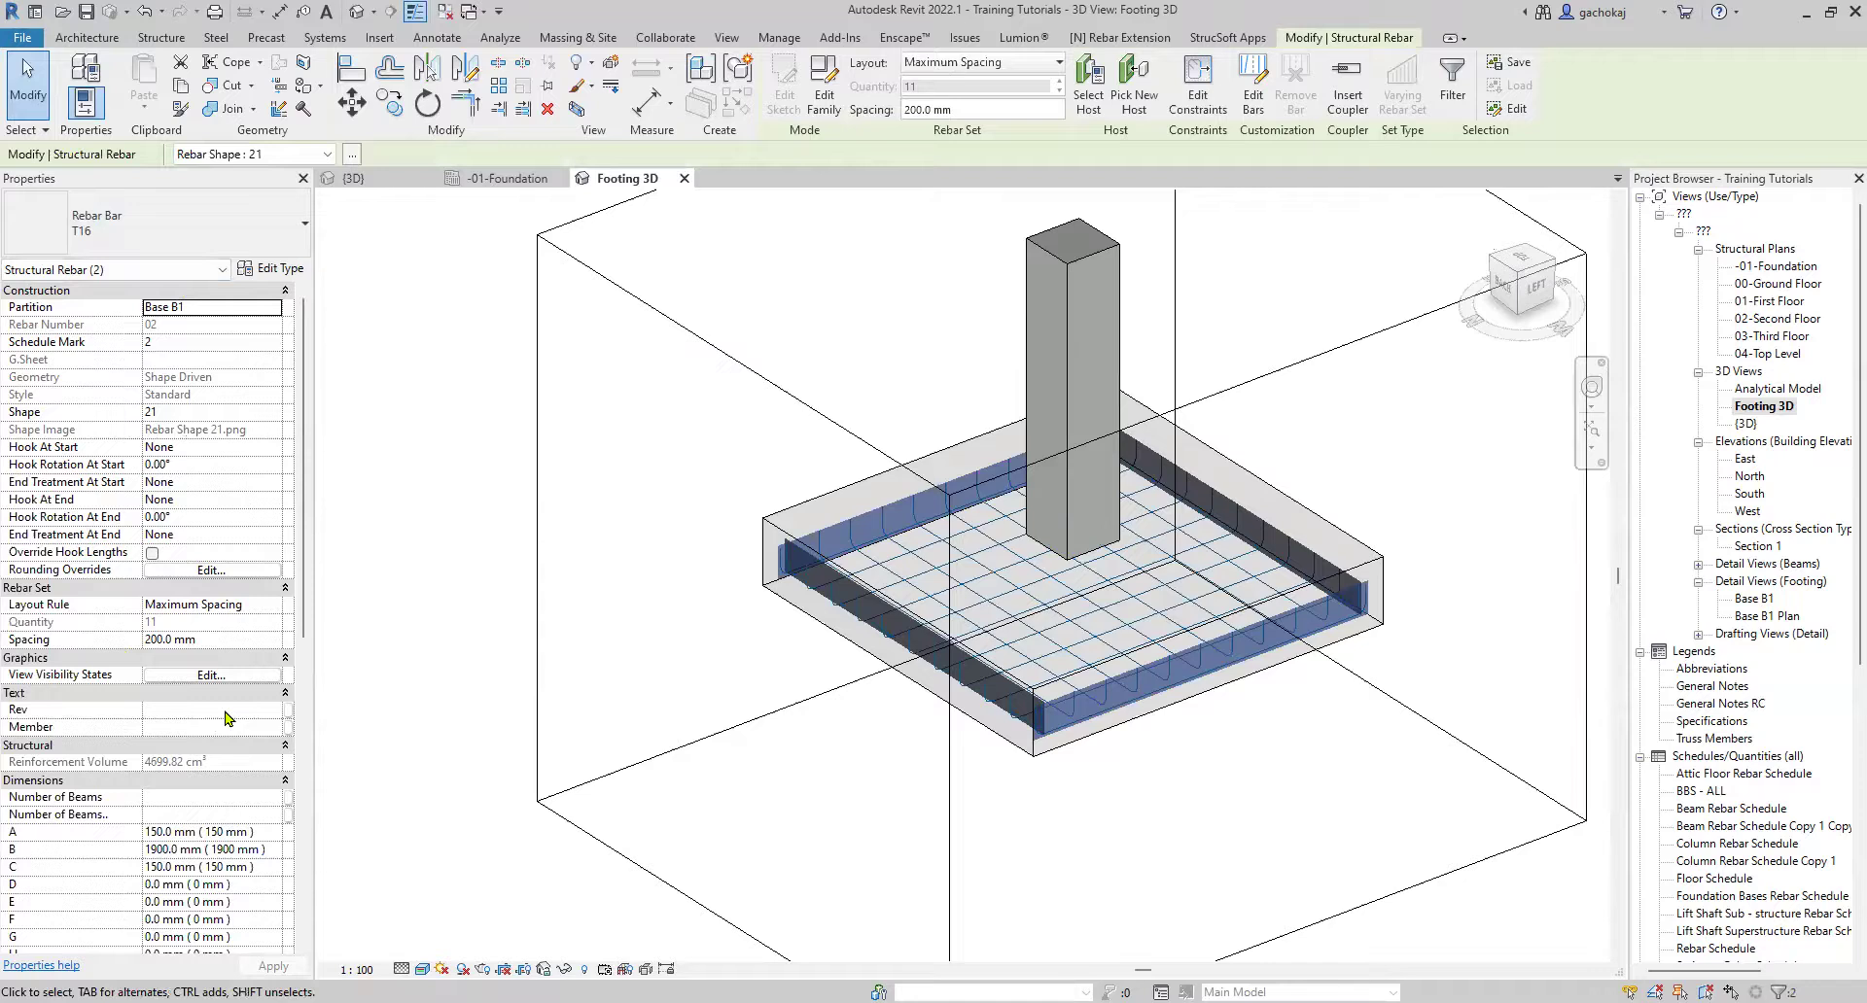
pyautogui.click(211, 675)
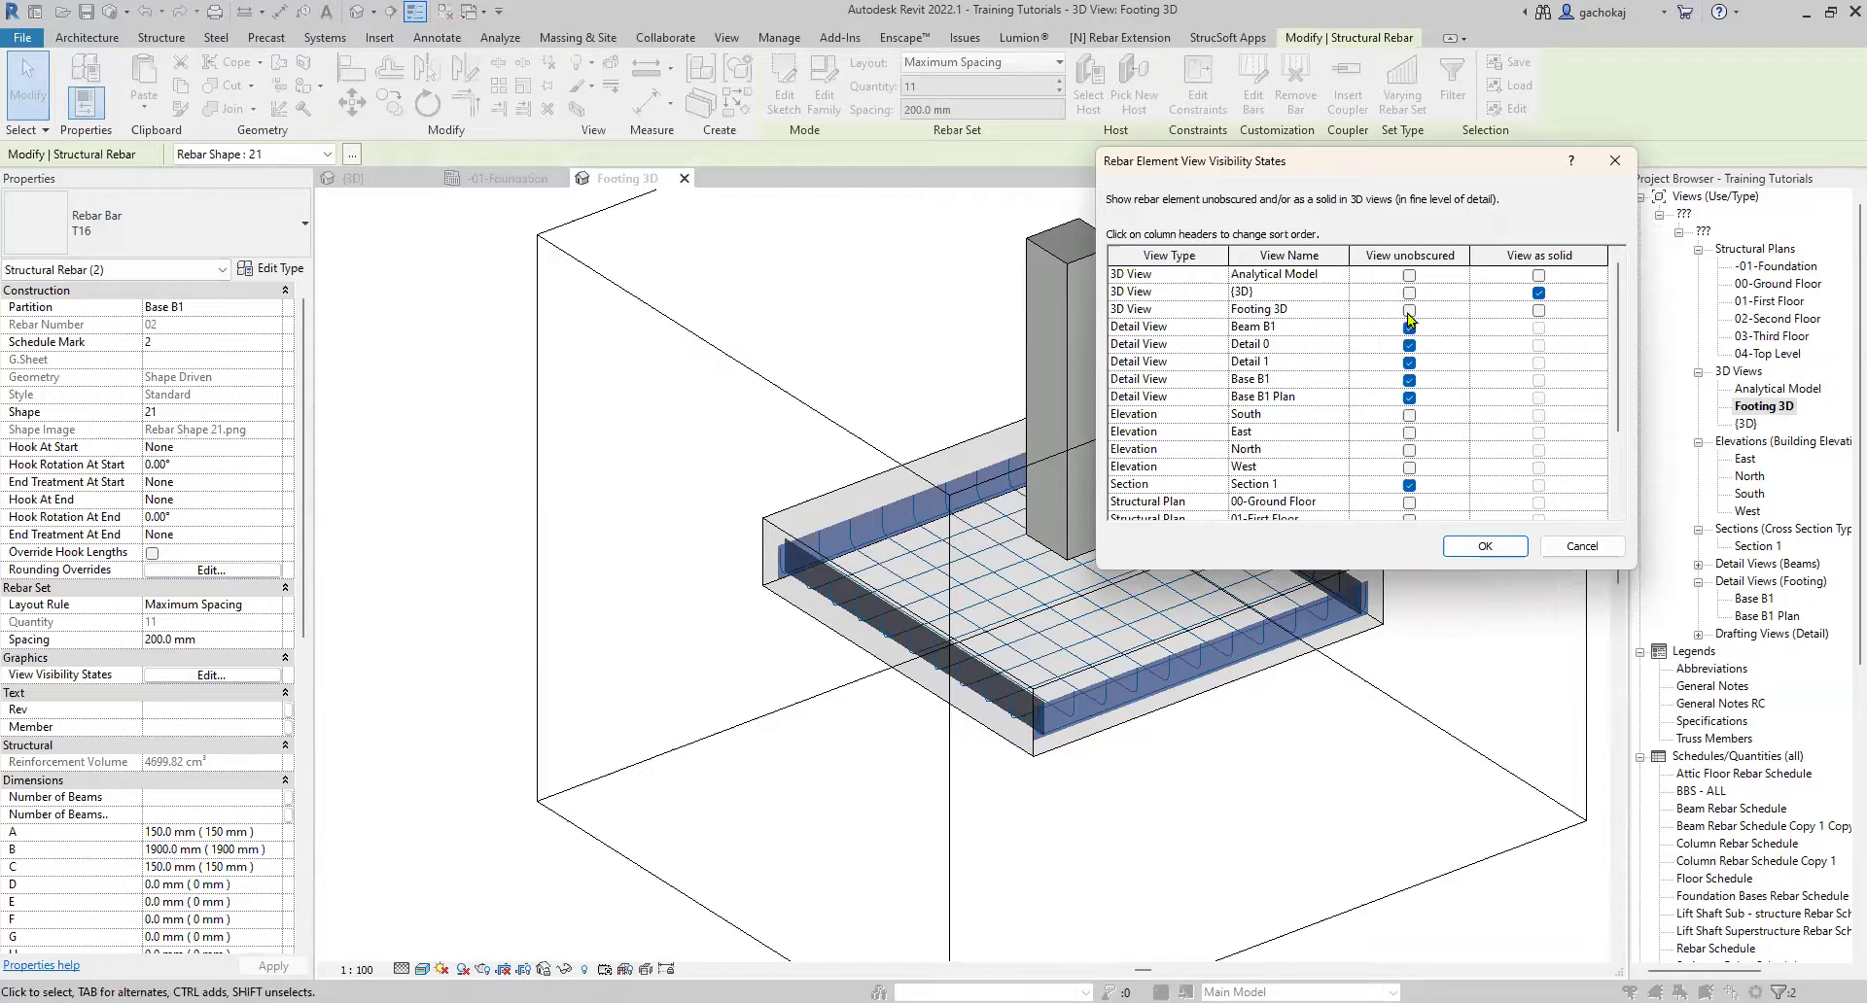
pyautogui.click(1538, 310)
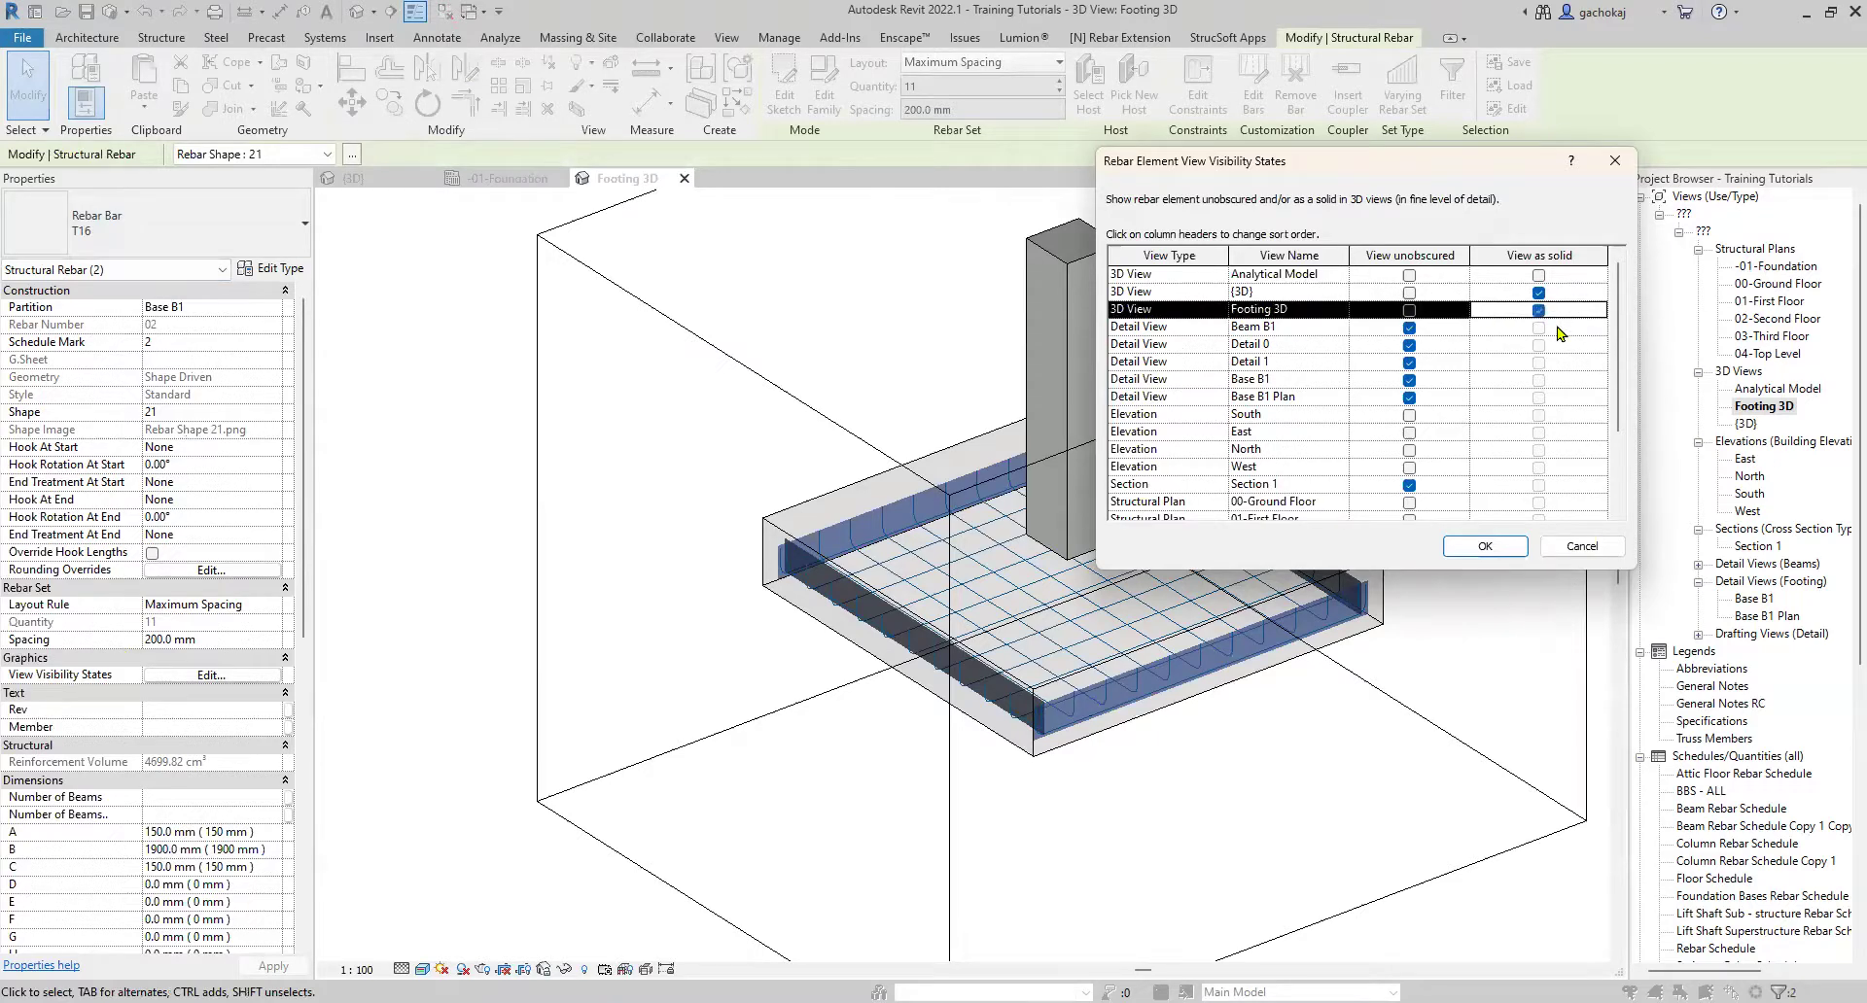
pyautogui.click(1485, 546)
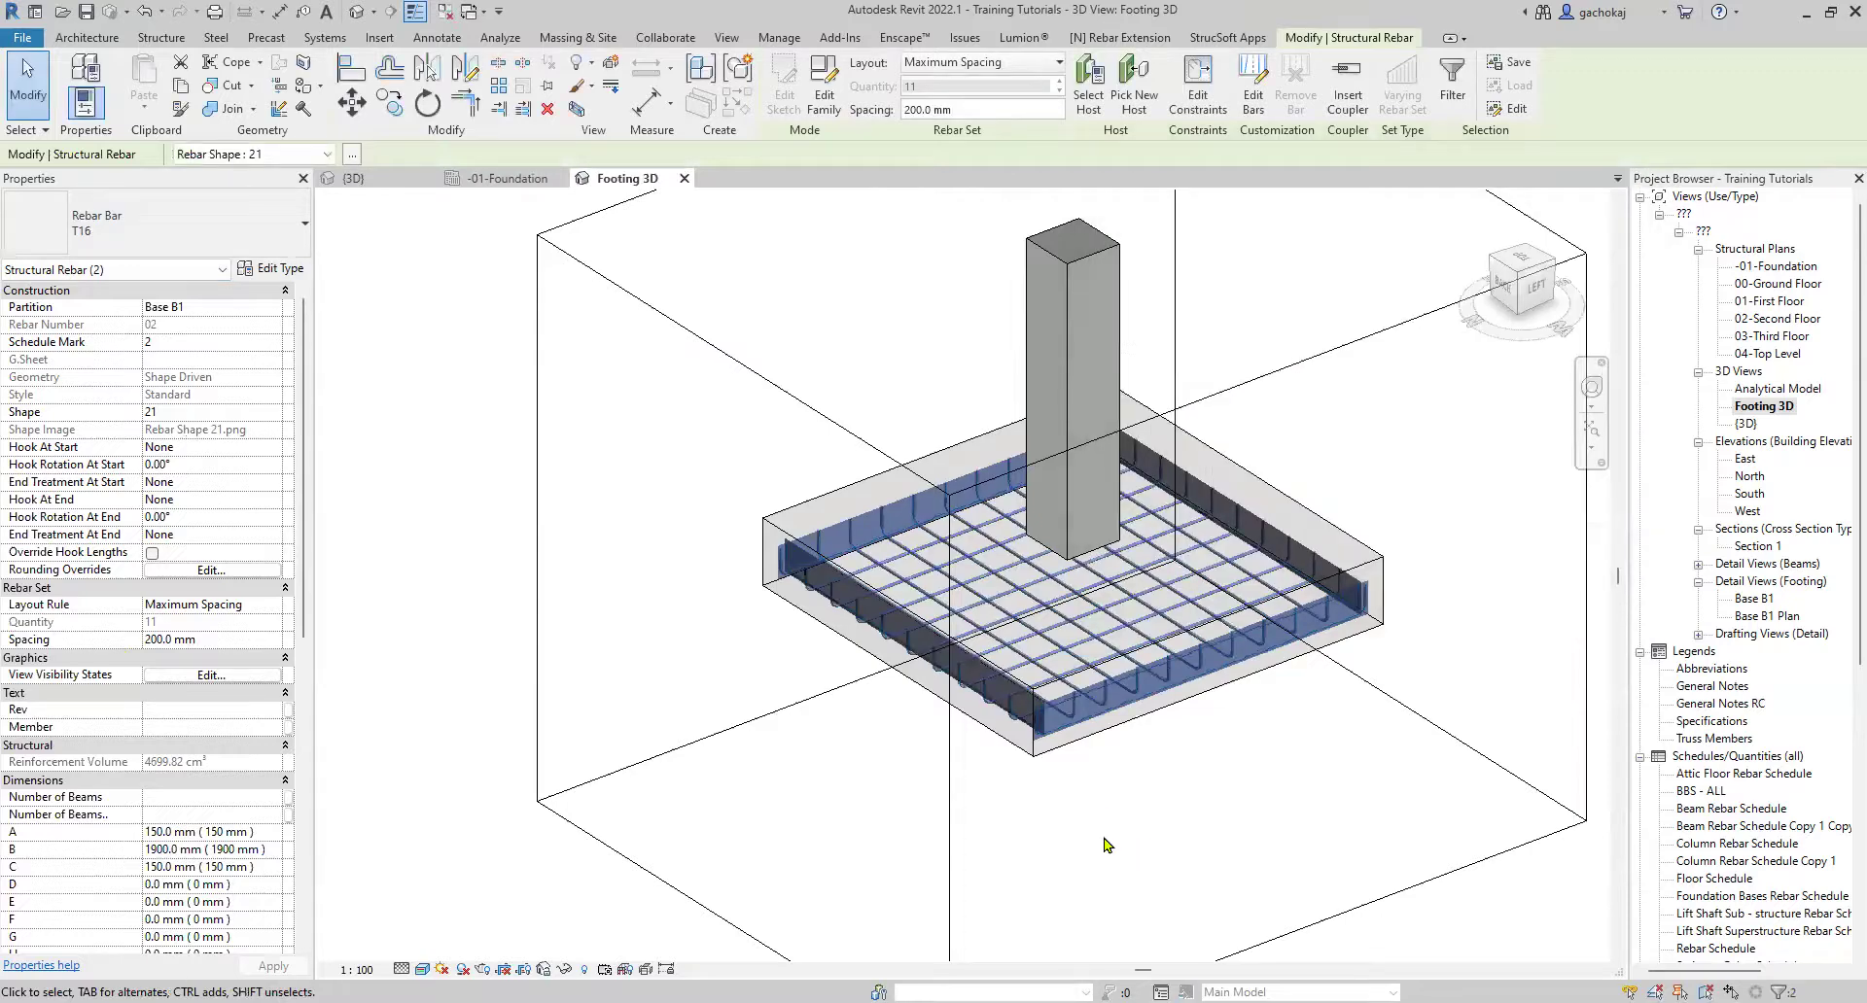
pyautogui.press('Escape')
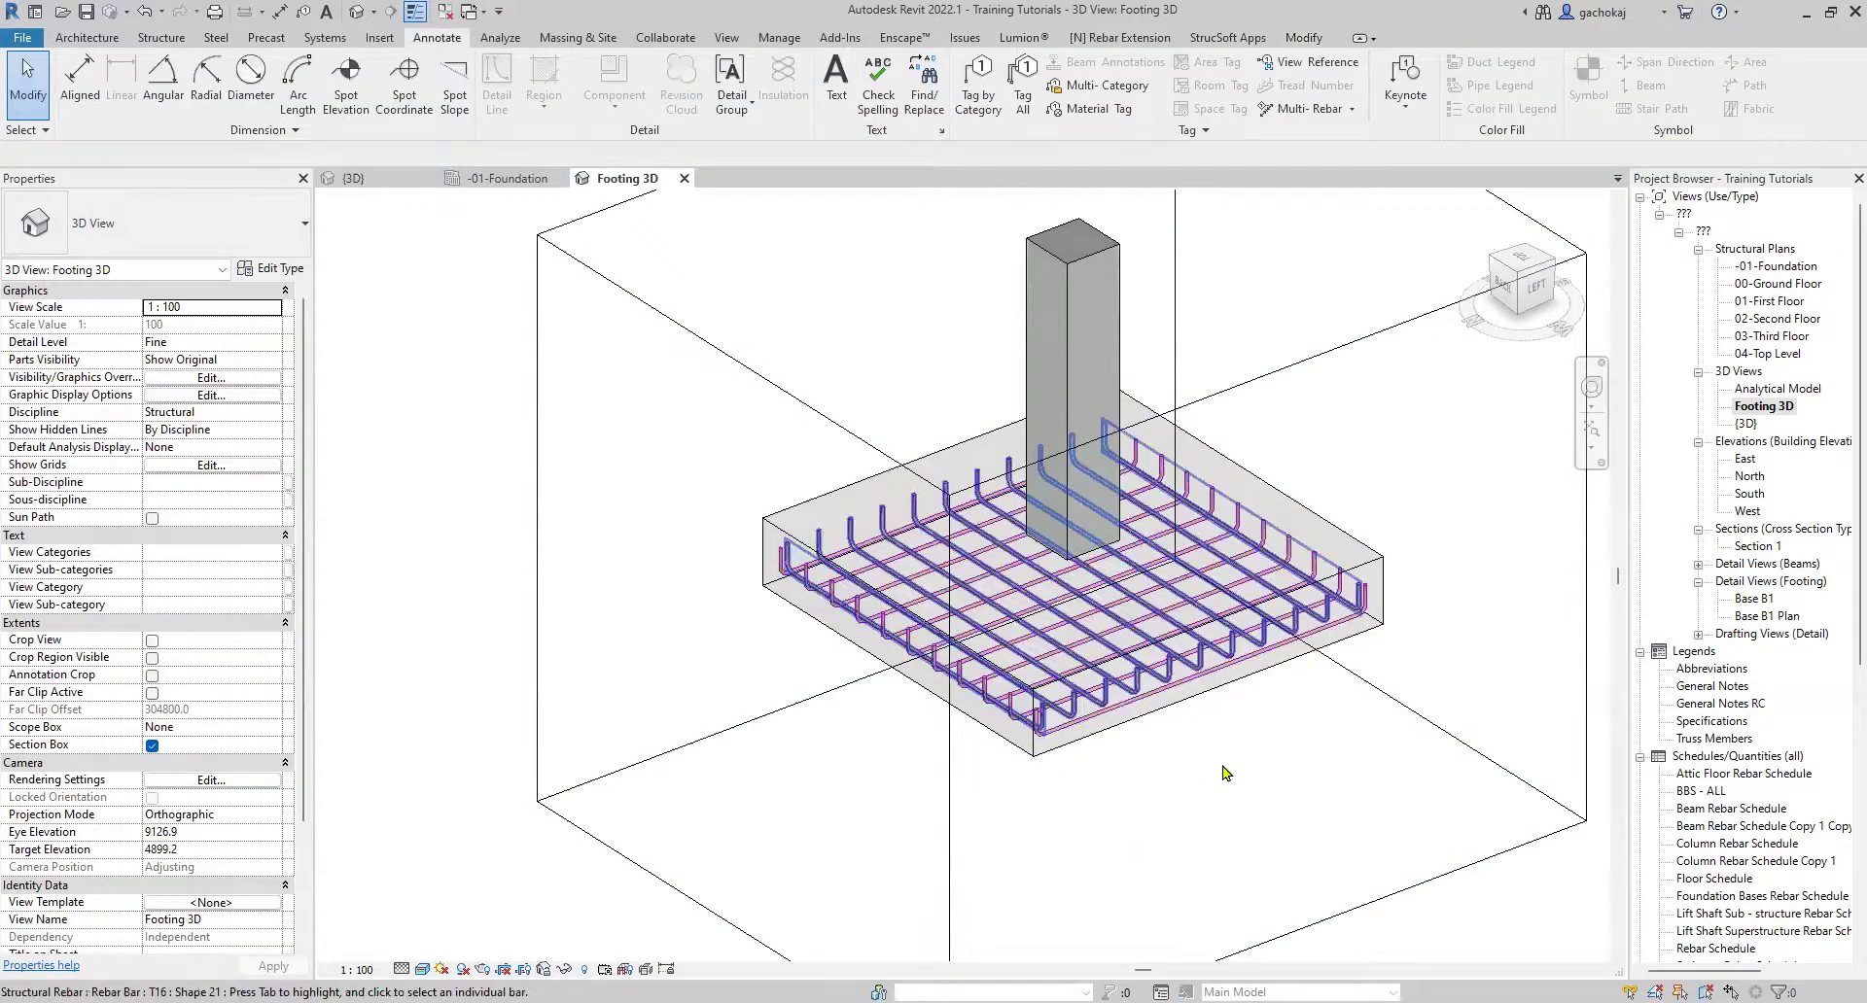
# Try to start tagging by category in the unlocked Footing 3D view, declining to save the project.
pyautogui.moveTo(1187, 816); pyautogui.dragTo(1115, 864, button='middle')
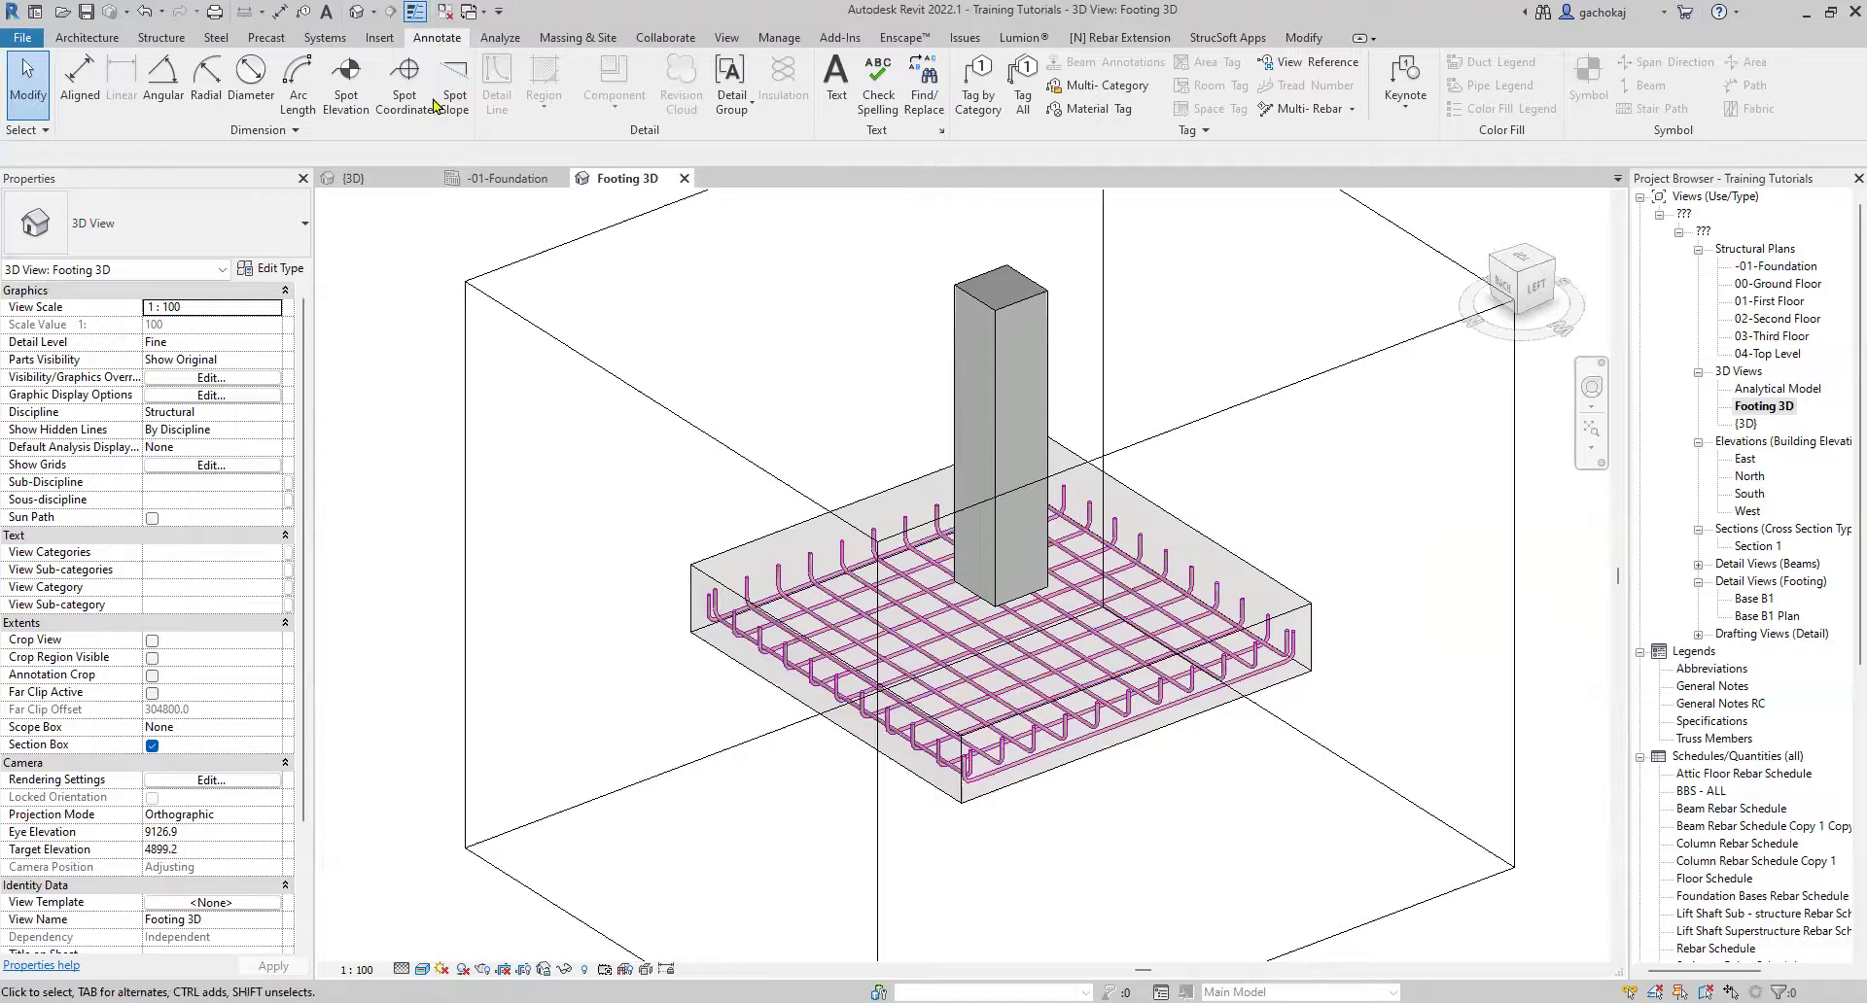
pyautogui.click(978, 93)
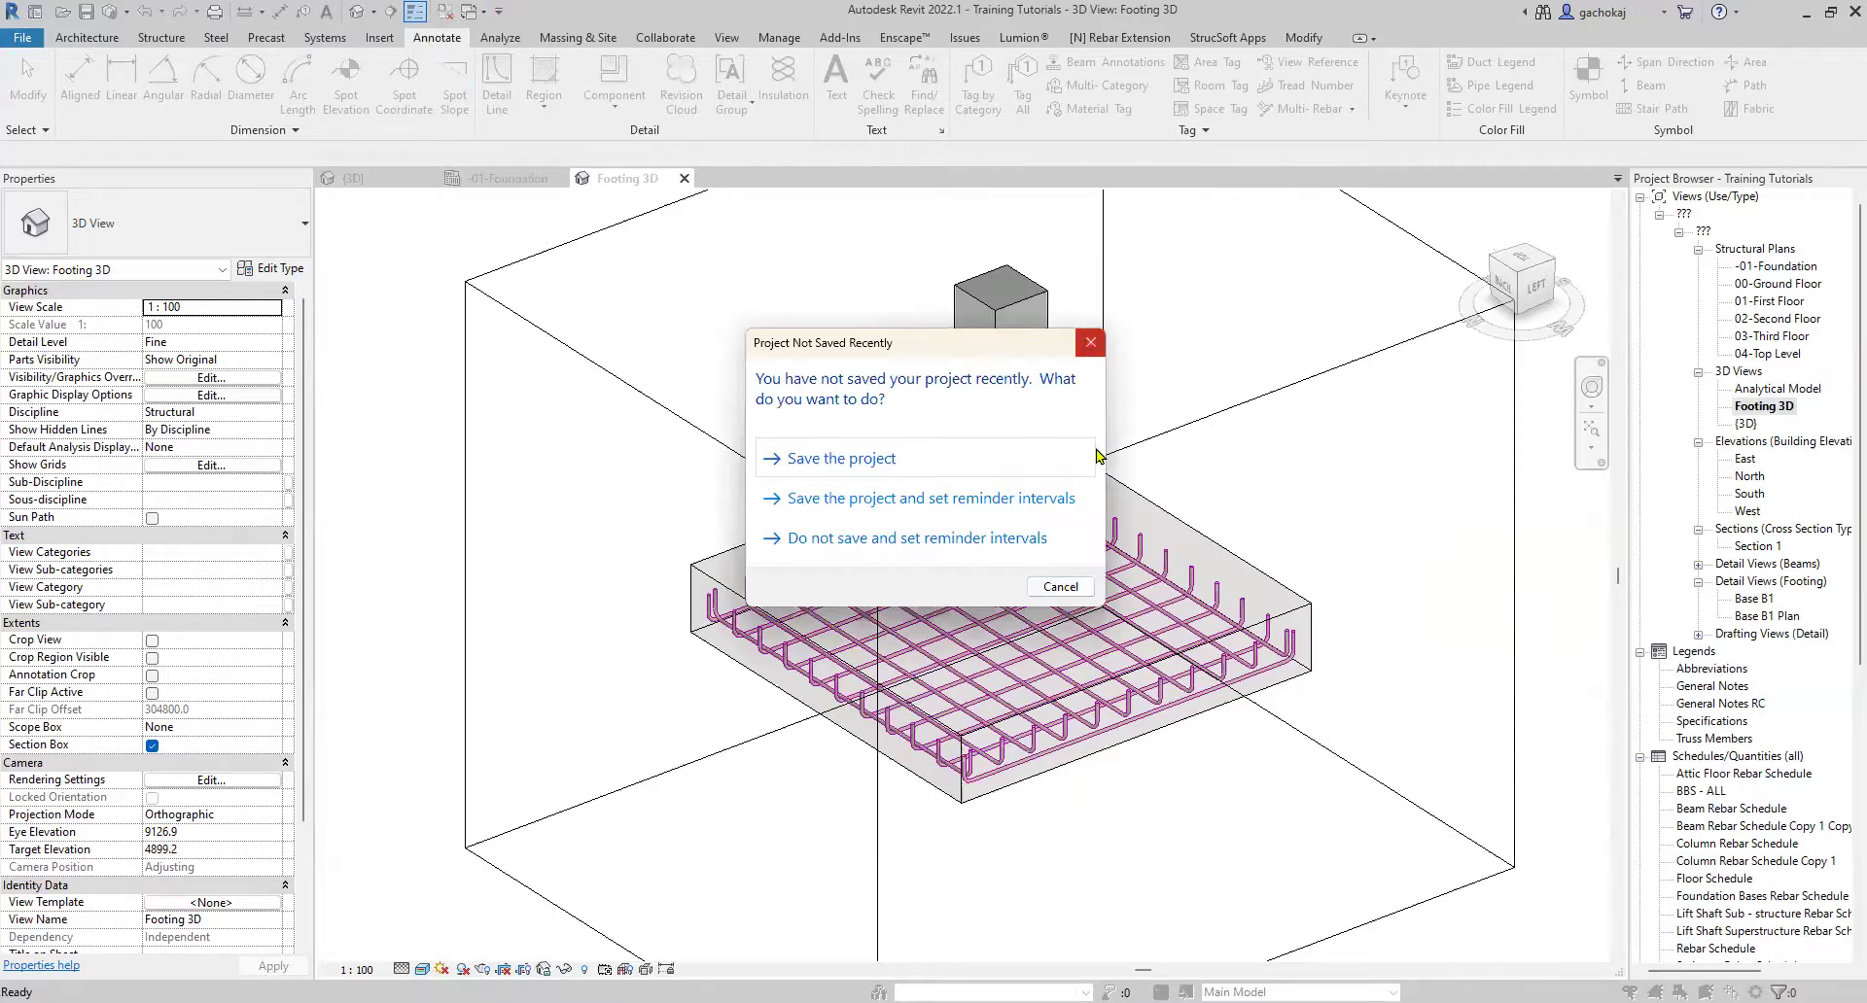
pyautogui.click(893, 542)
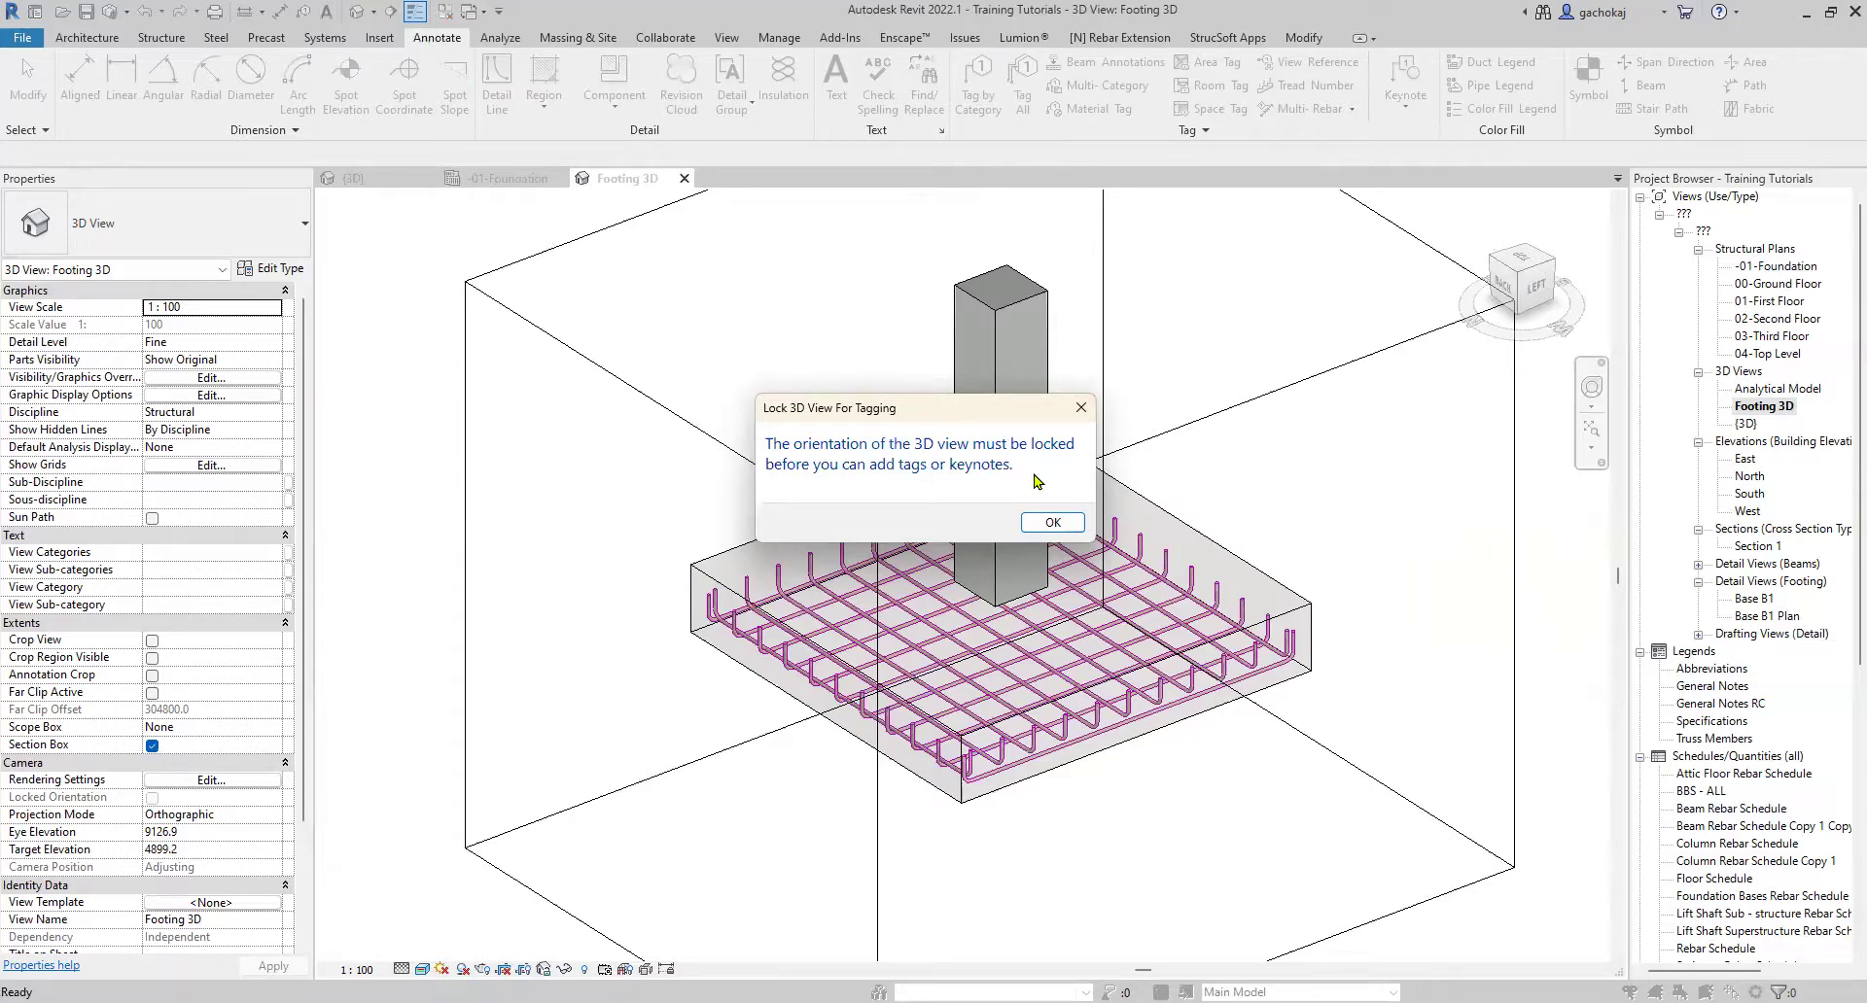
pyautogui.click(1053, 525)
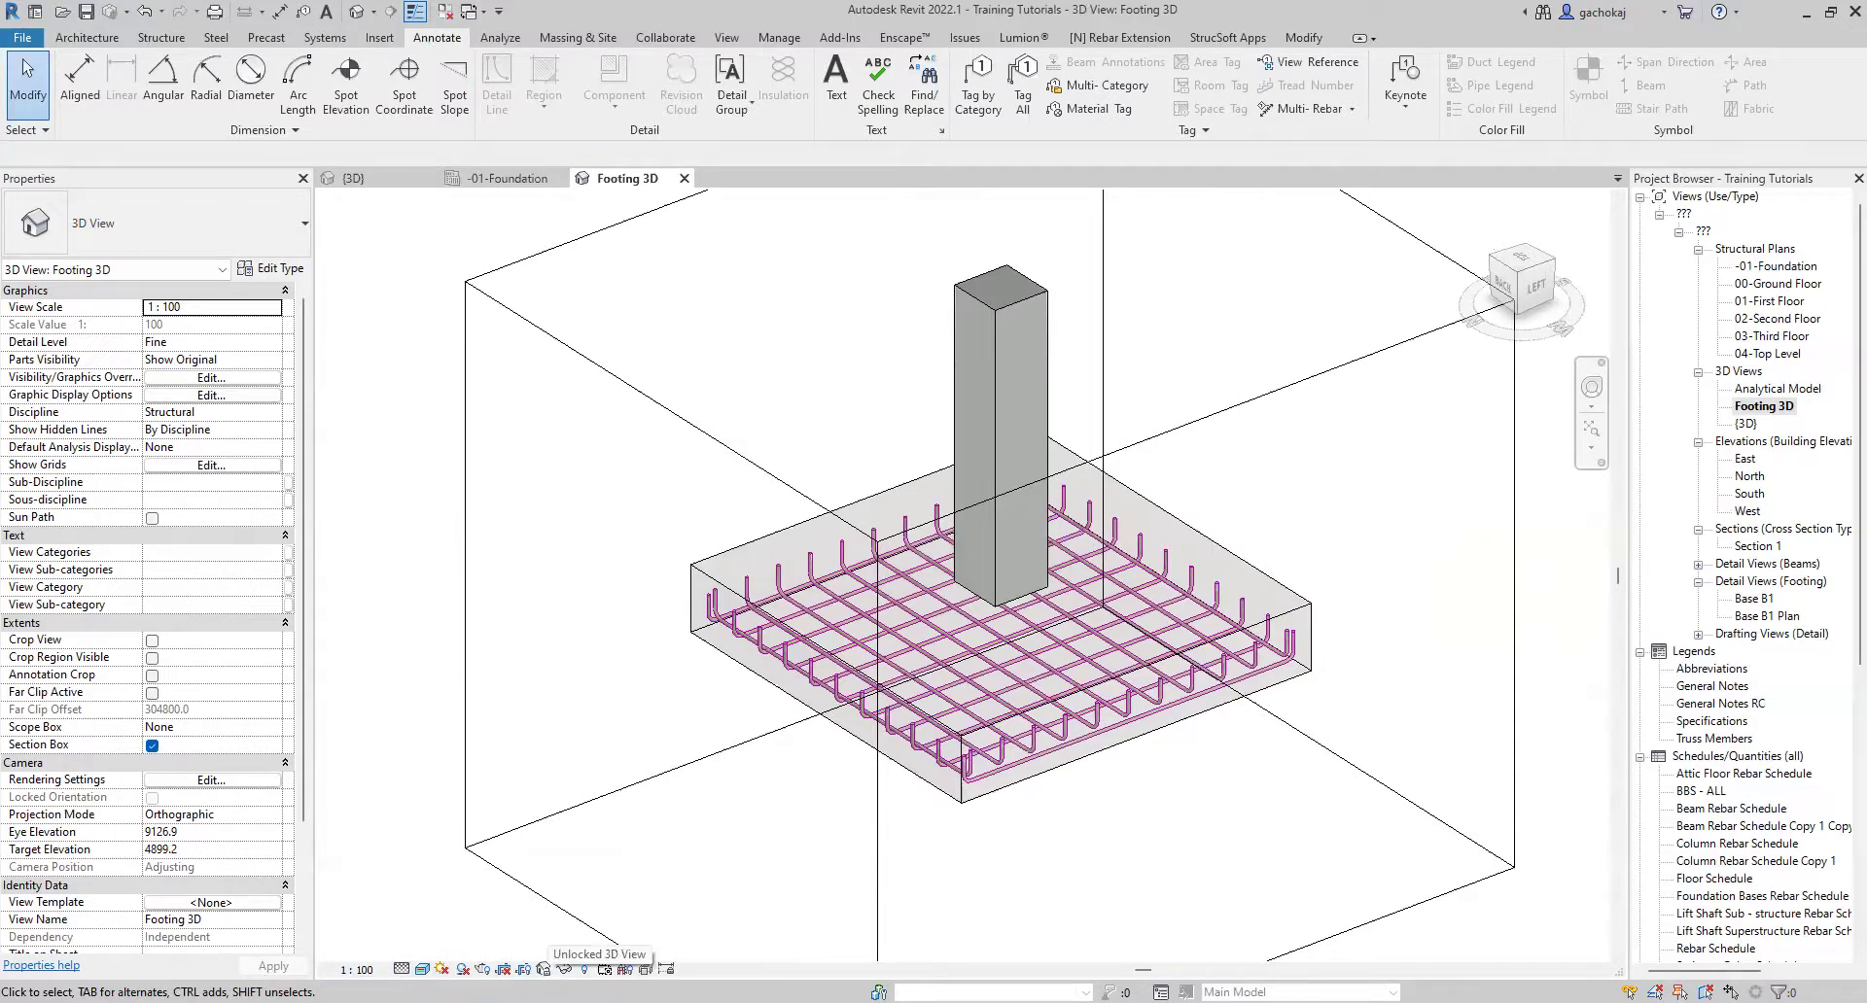
# Save the Footing 3D view's orientation and lock it, and set its view scale to 1:25.
pyautogui.click(541, 968)
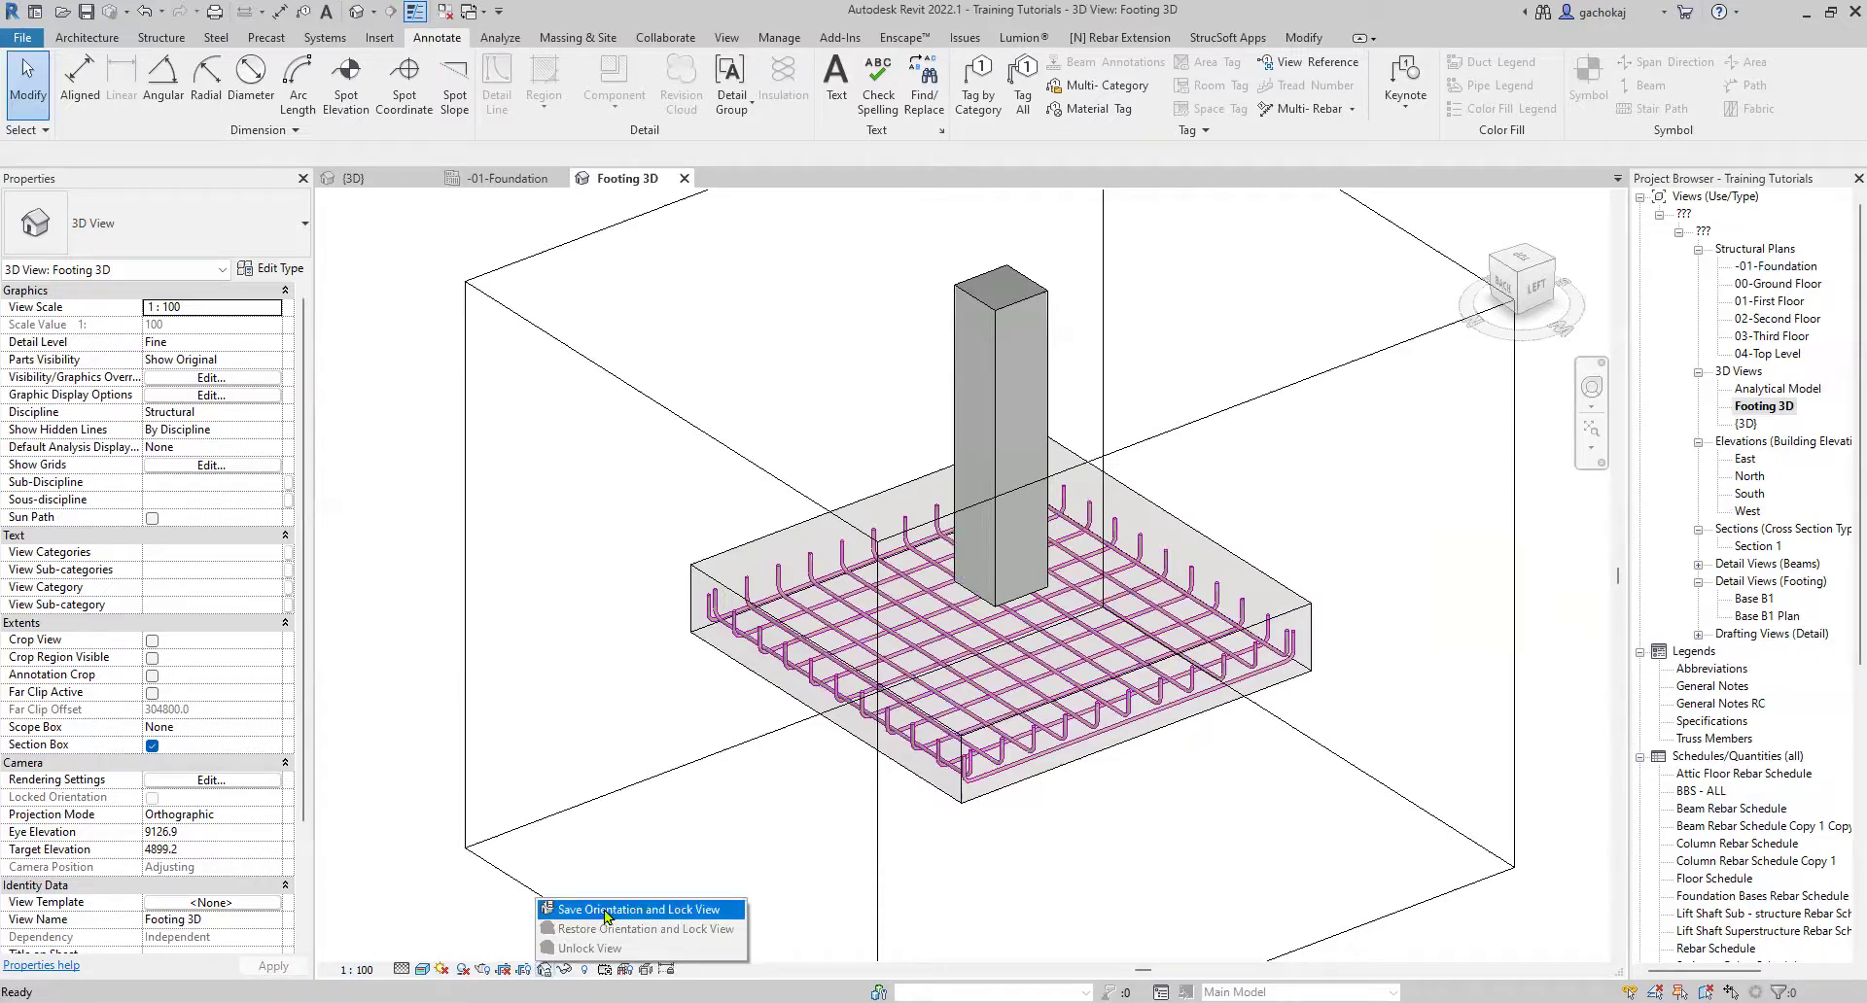
pyautogui.click(607, 911)
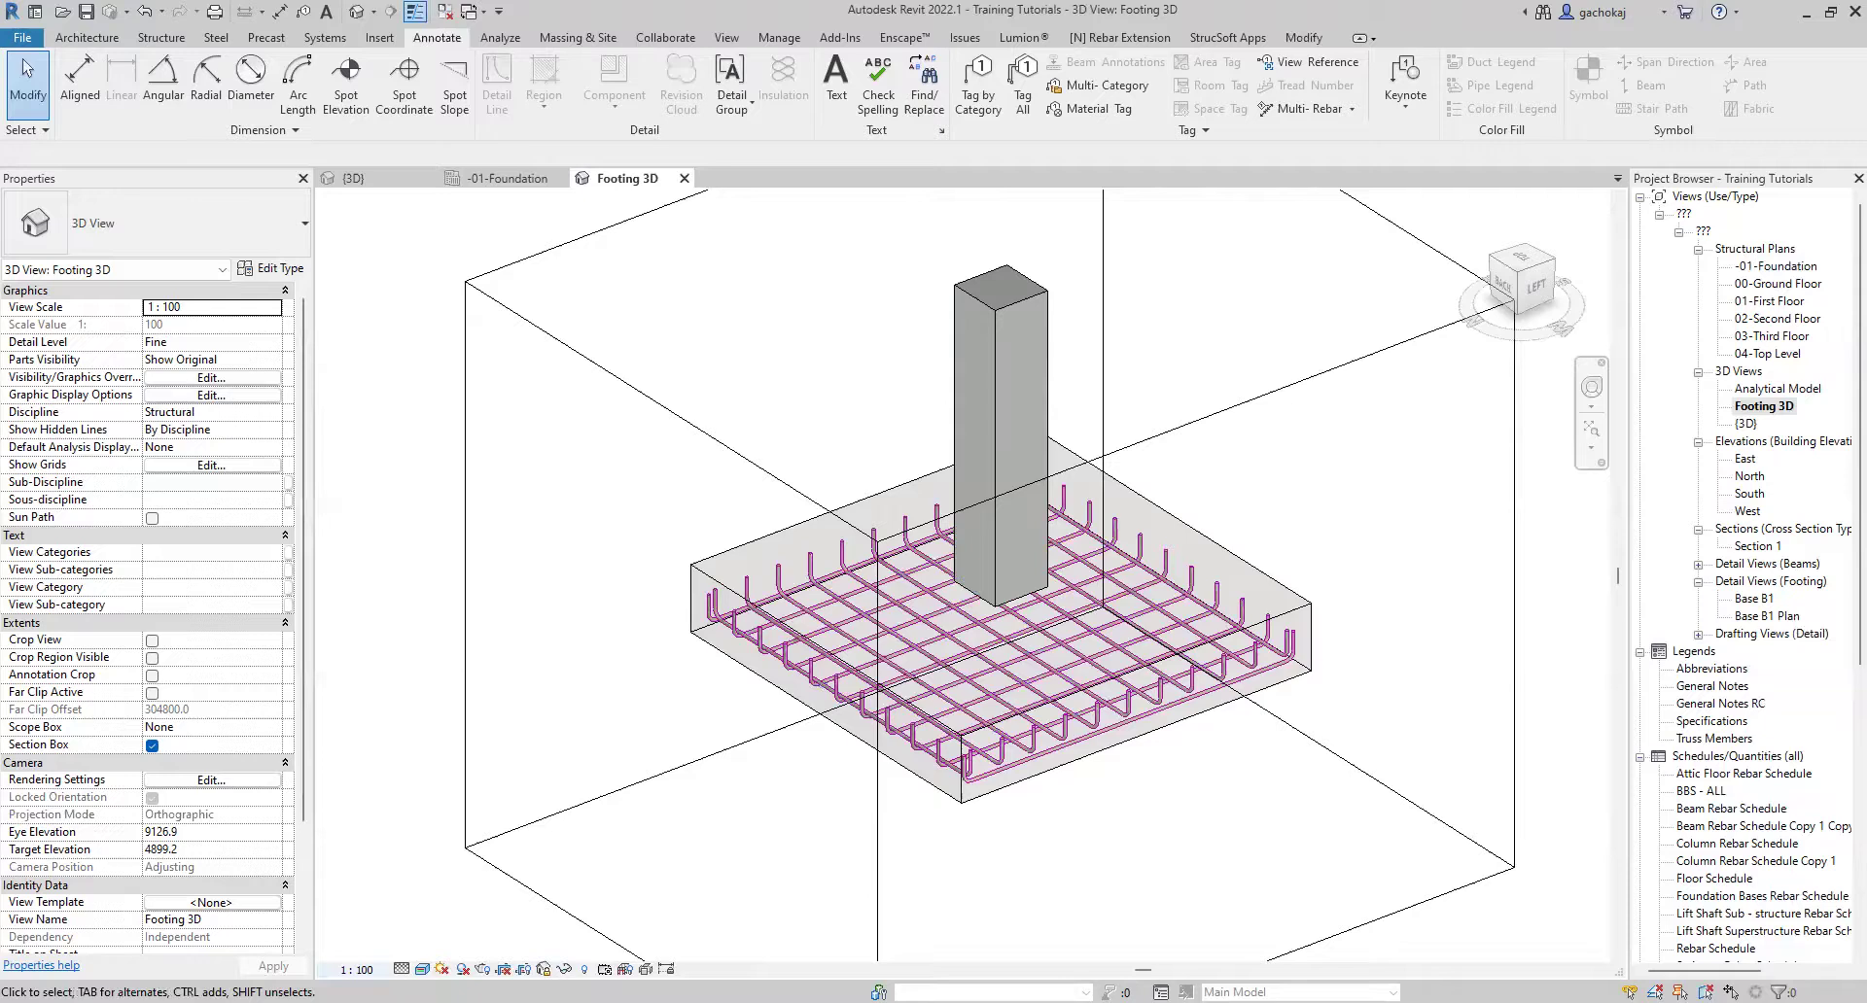
pyautogui.click(356, 969)
pyautogui.click(383, 797)
pyautogui.scroll(-1, 615, 741)
pyautogui.scroll(1, 1208, 543)
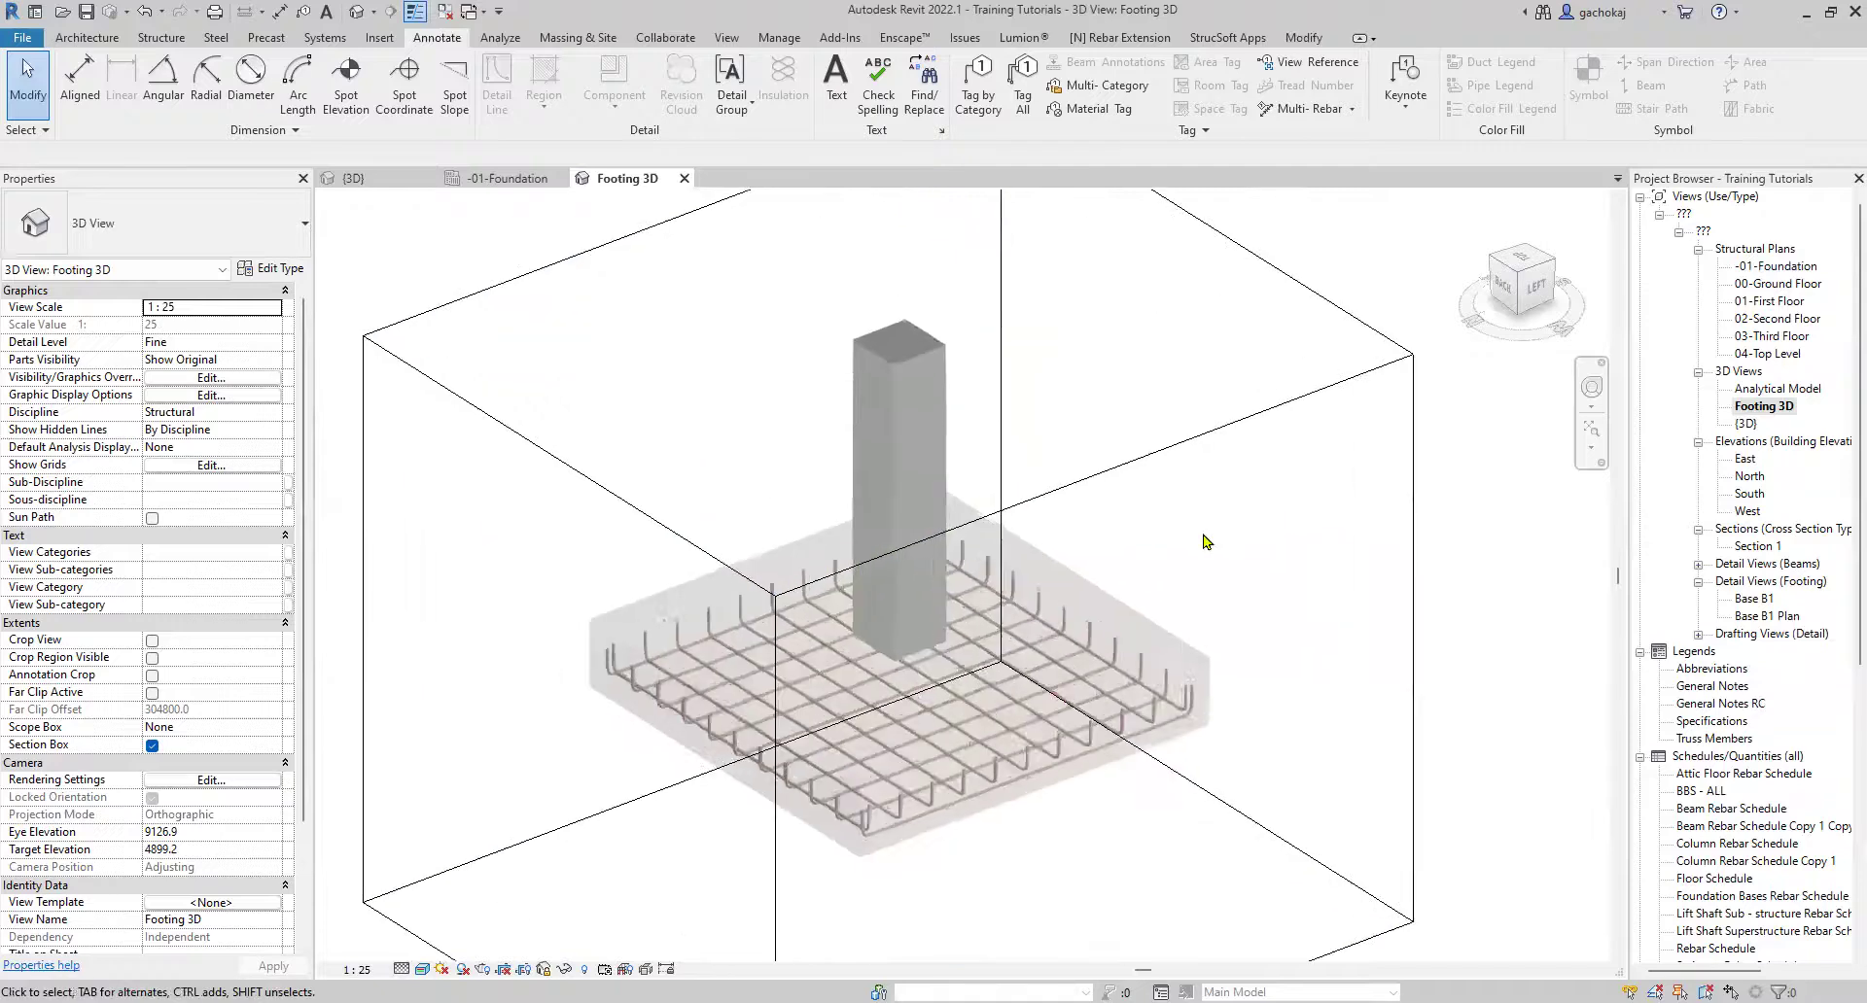
pyautogui.click(979, 85)
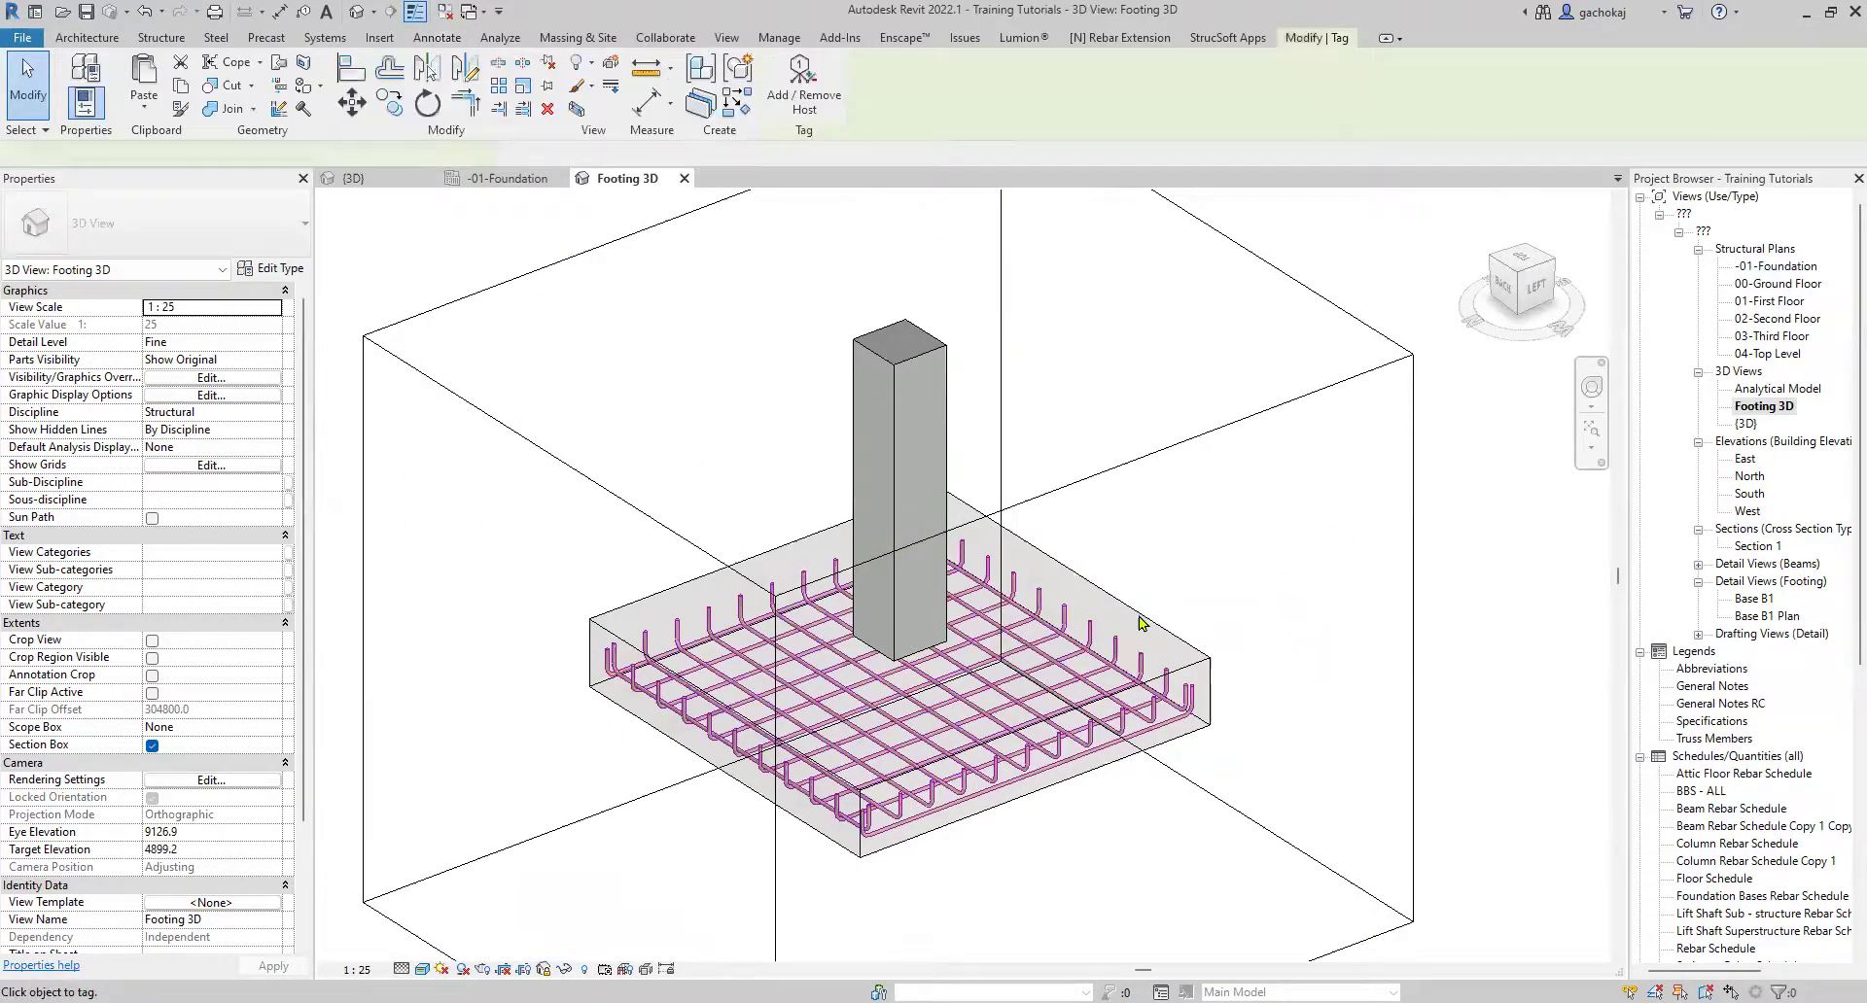
pyautogui.scroll(2, 1069, 647)
pyautogui.scroll(1, 1030, 671)
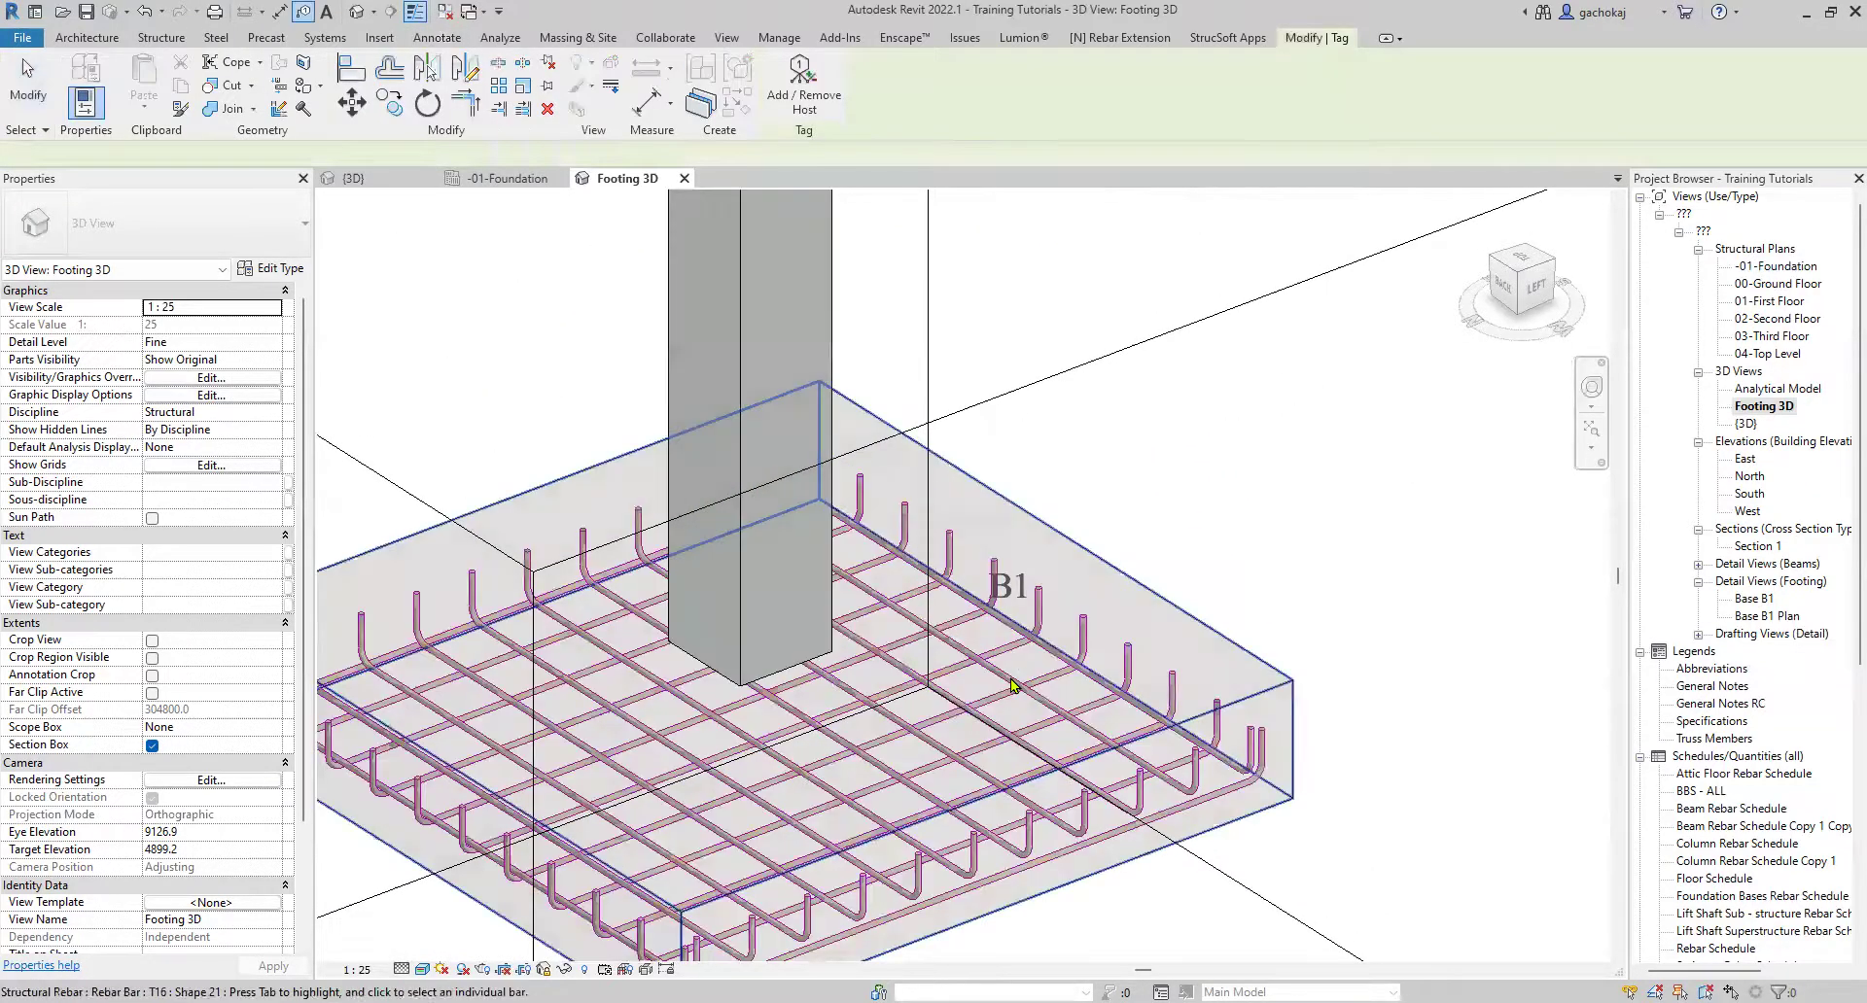
pyautogui.click(1034, 661)
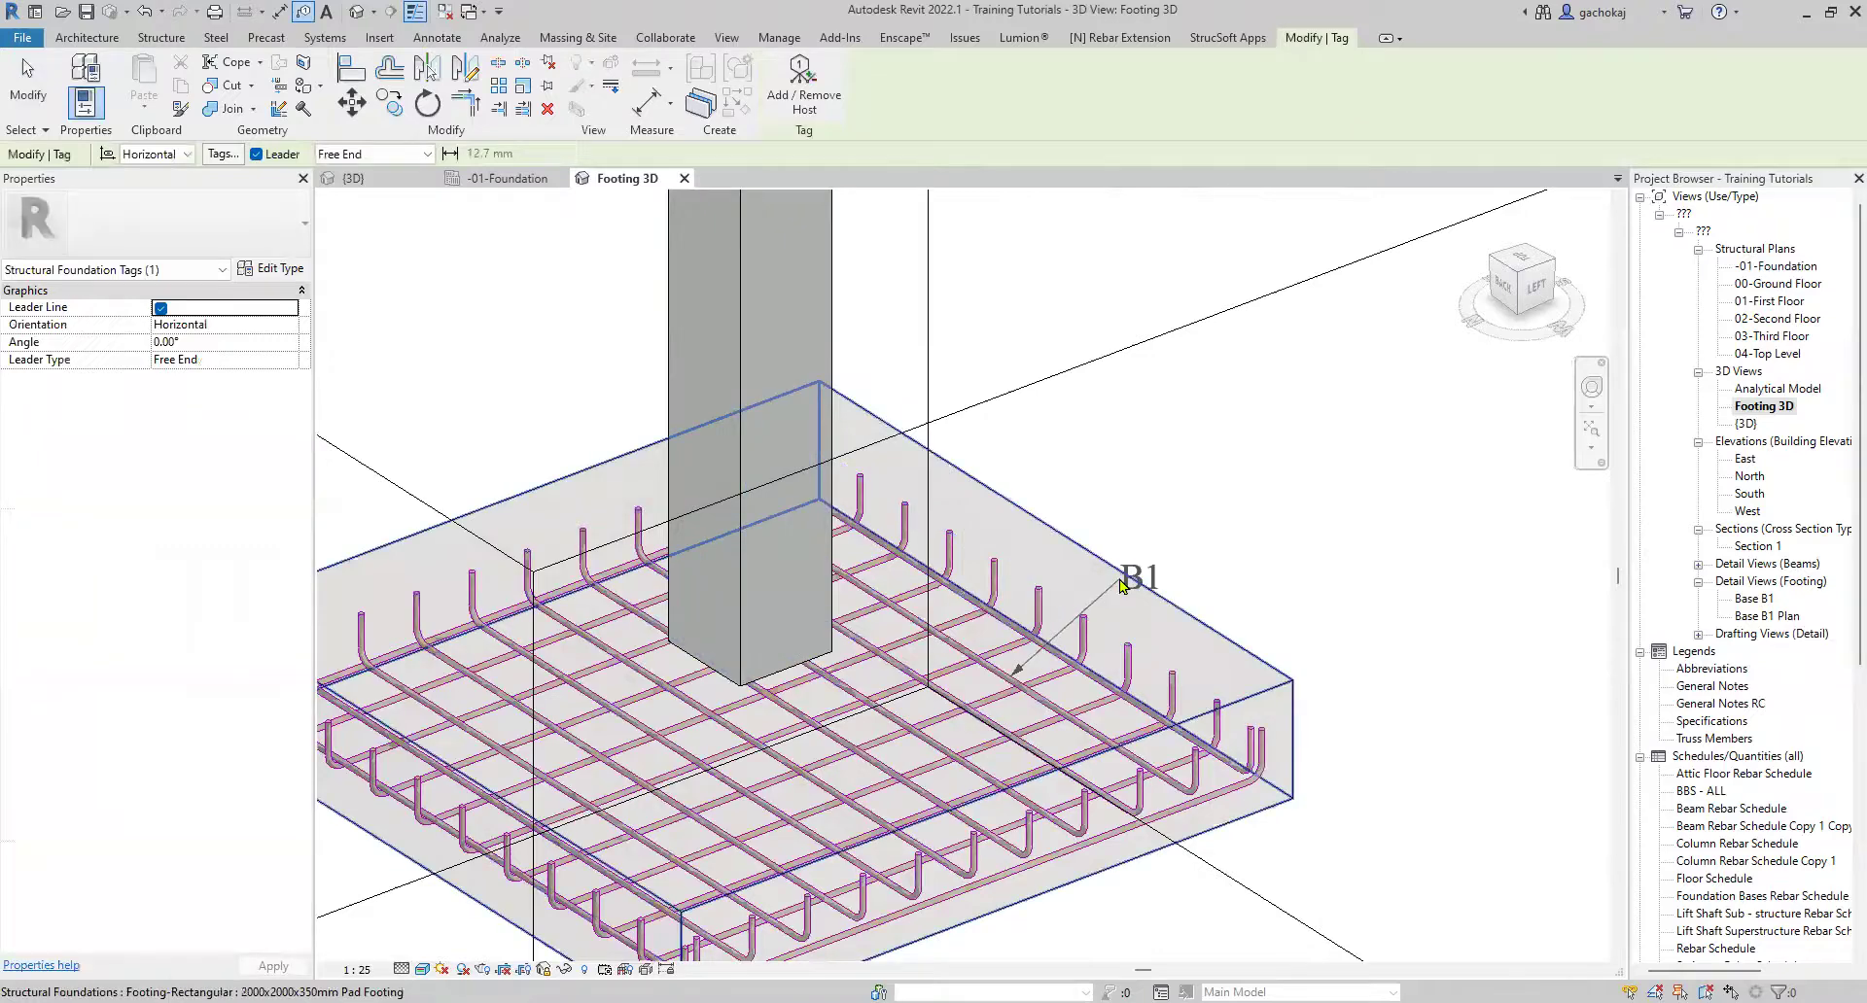
pyautogui.press('Escape')
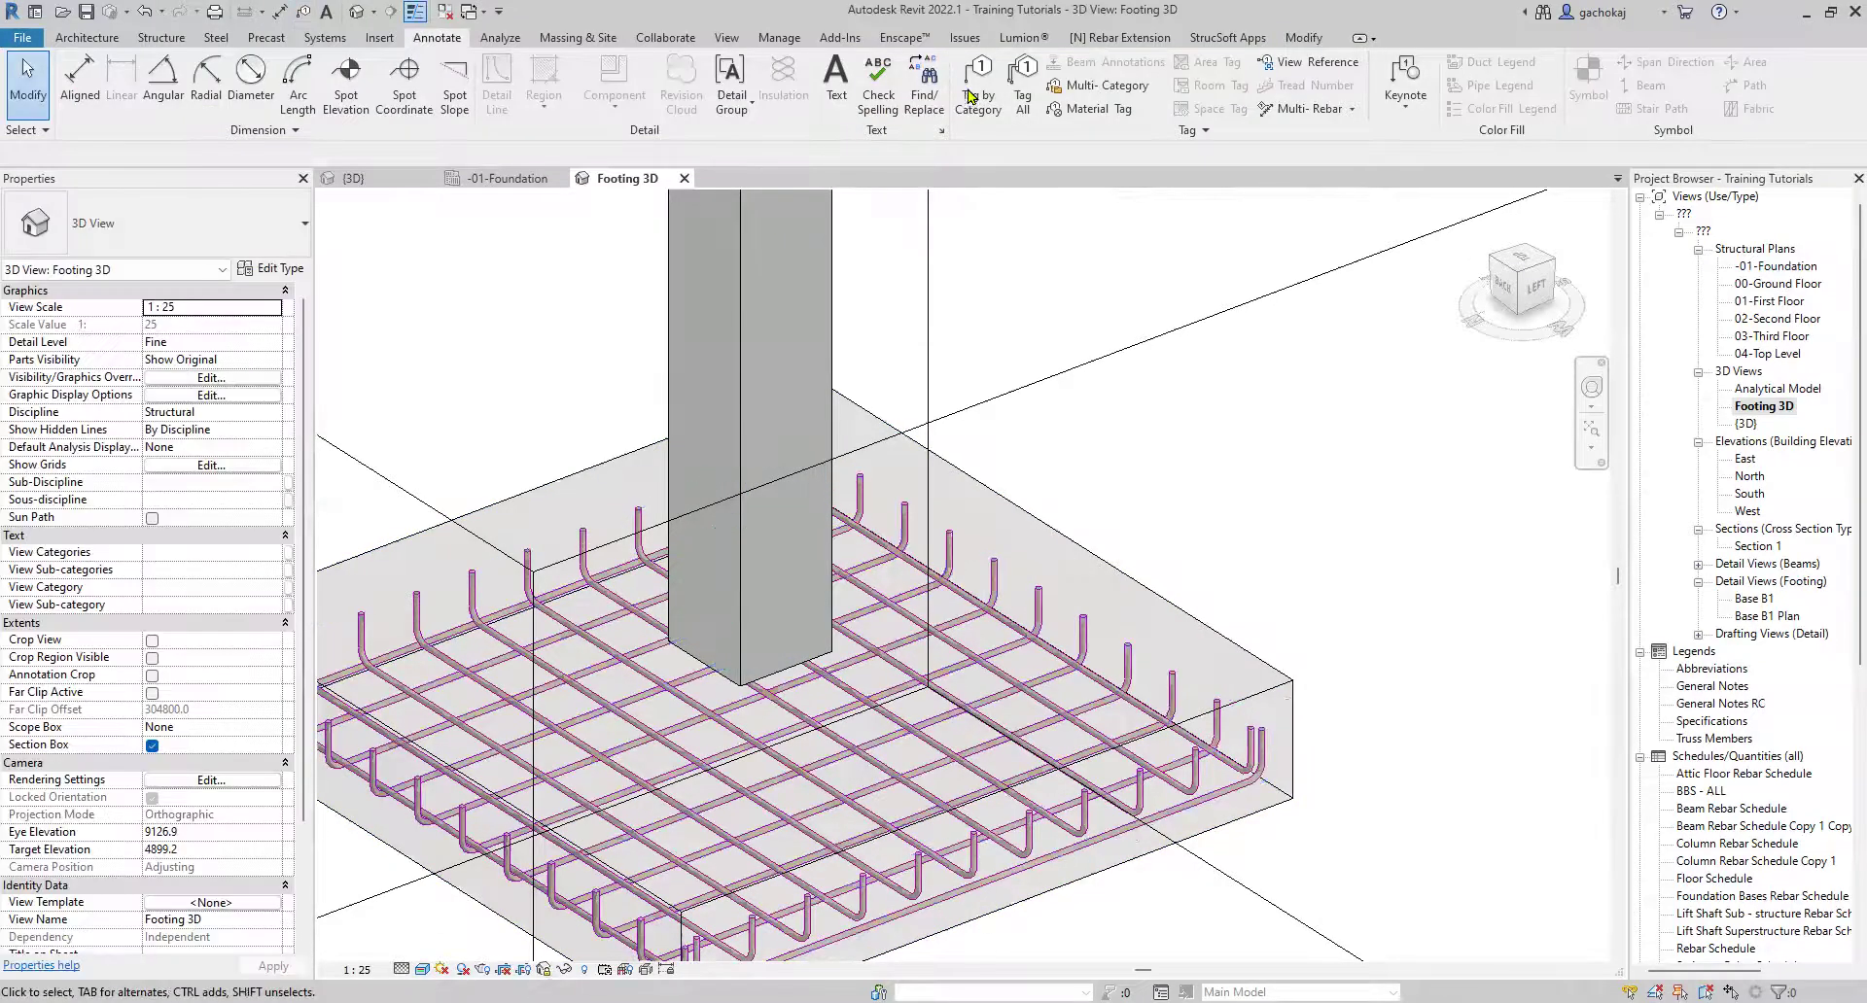
# Tag the footing's B1 rebar set by category with a free-end leader, placing the tag outside the footing beside its upper right edge.
pyautogui.click(978, 90)
pyautogui.click(1034, 682)
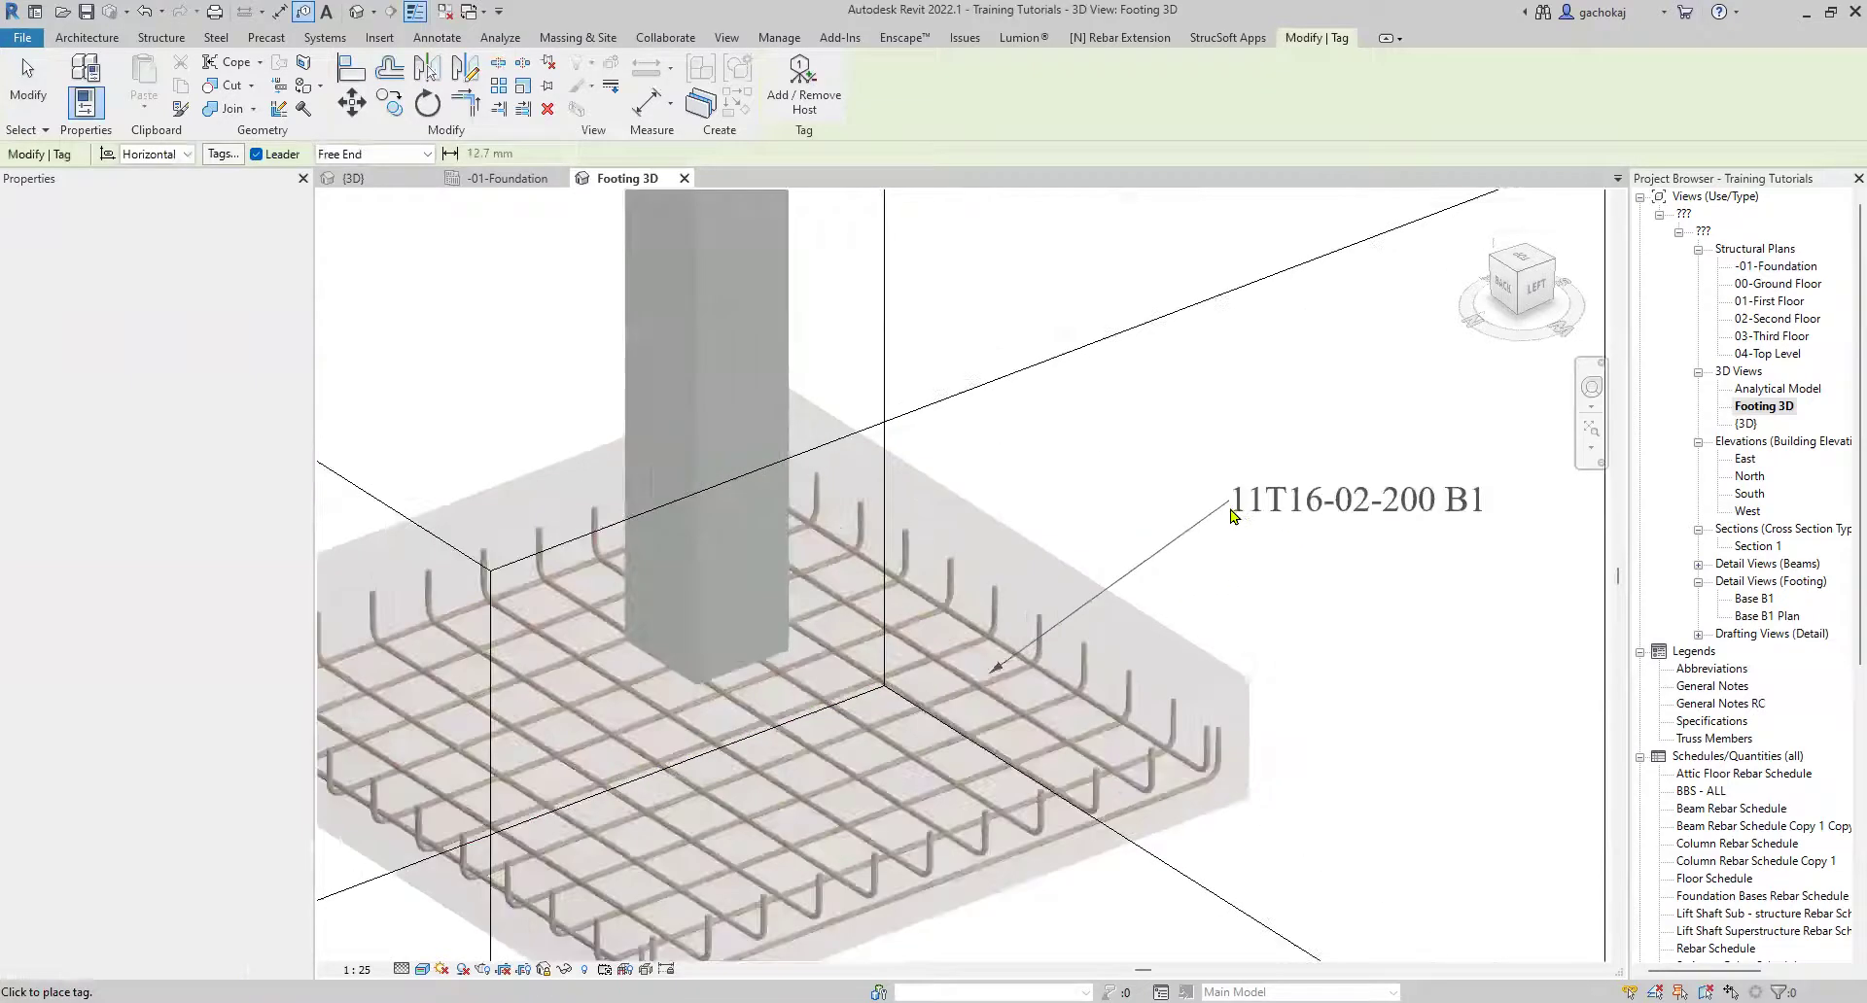
pyautogui.click(1230, 510)
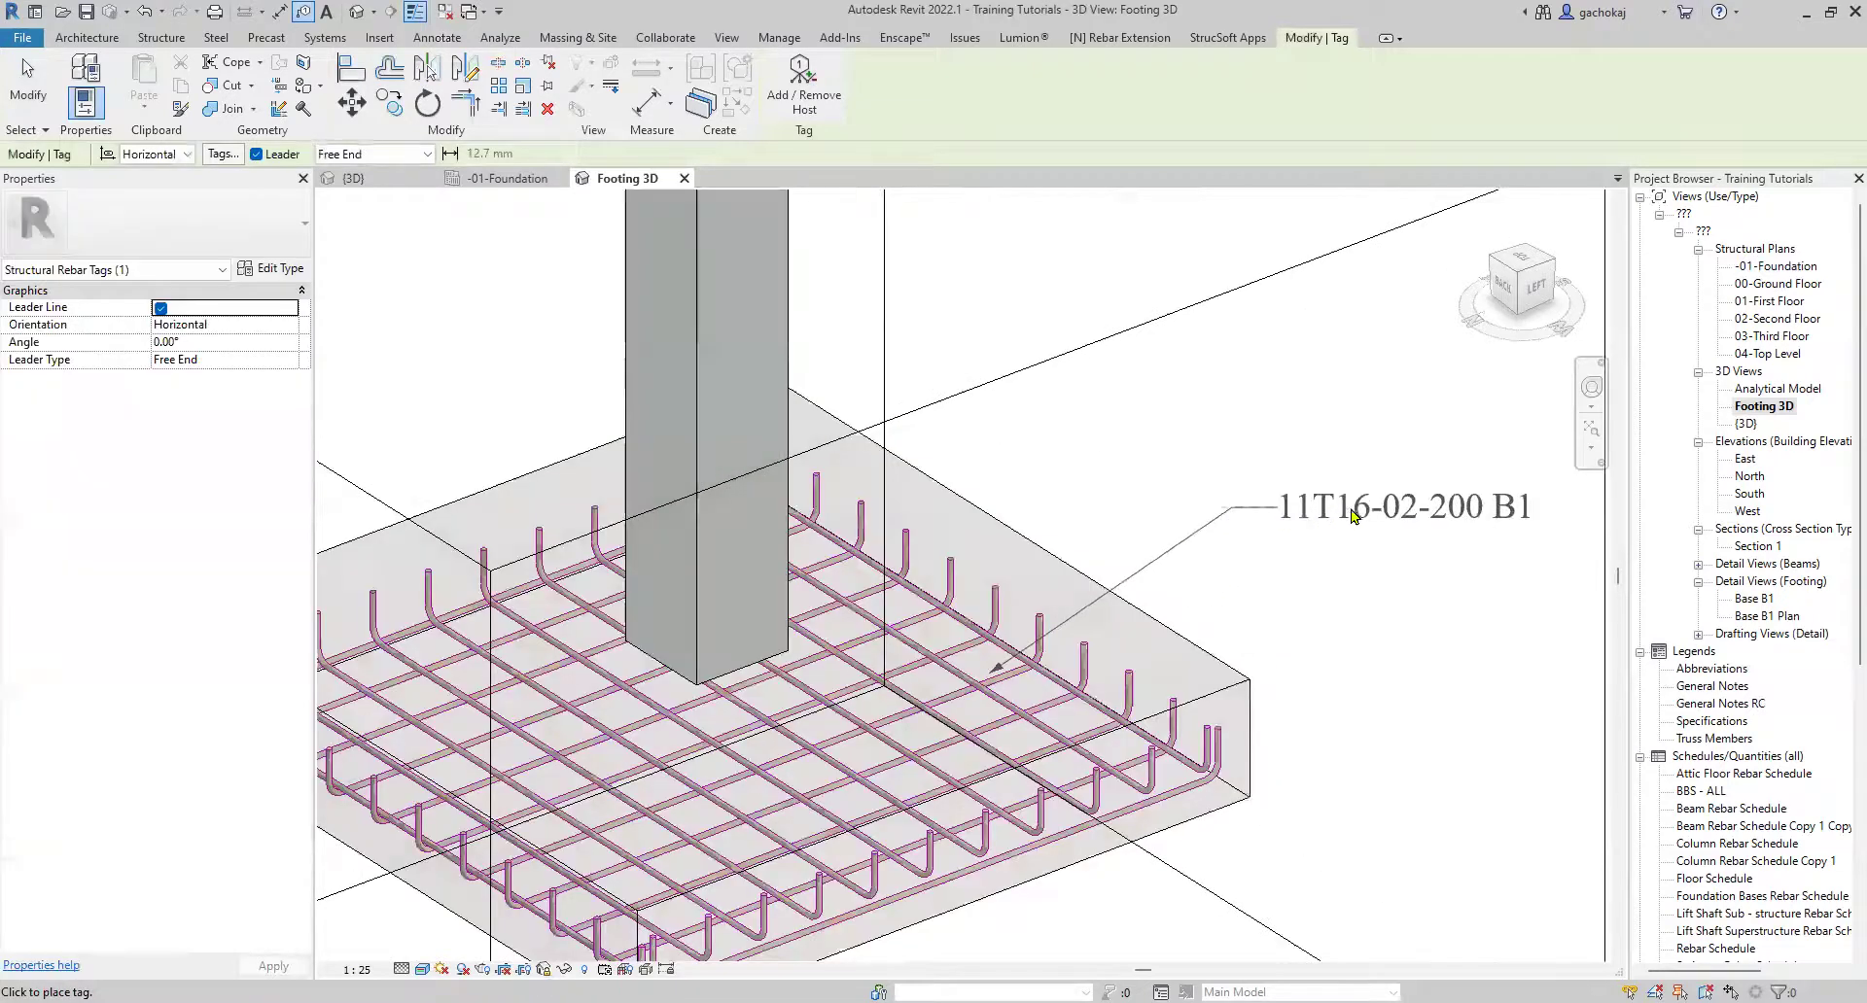
pyautogui.moveTo(1410, 513); pyautogui.dragTo(1594, 513)
pyautogui.scroll(-2, 885, 466)
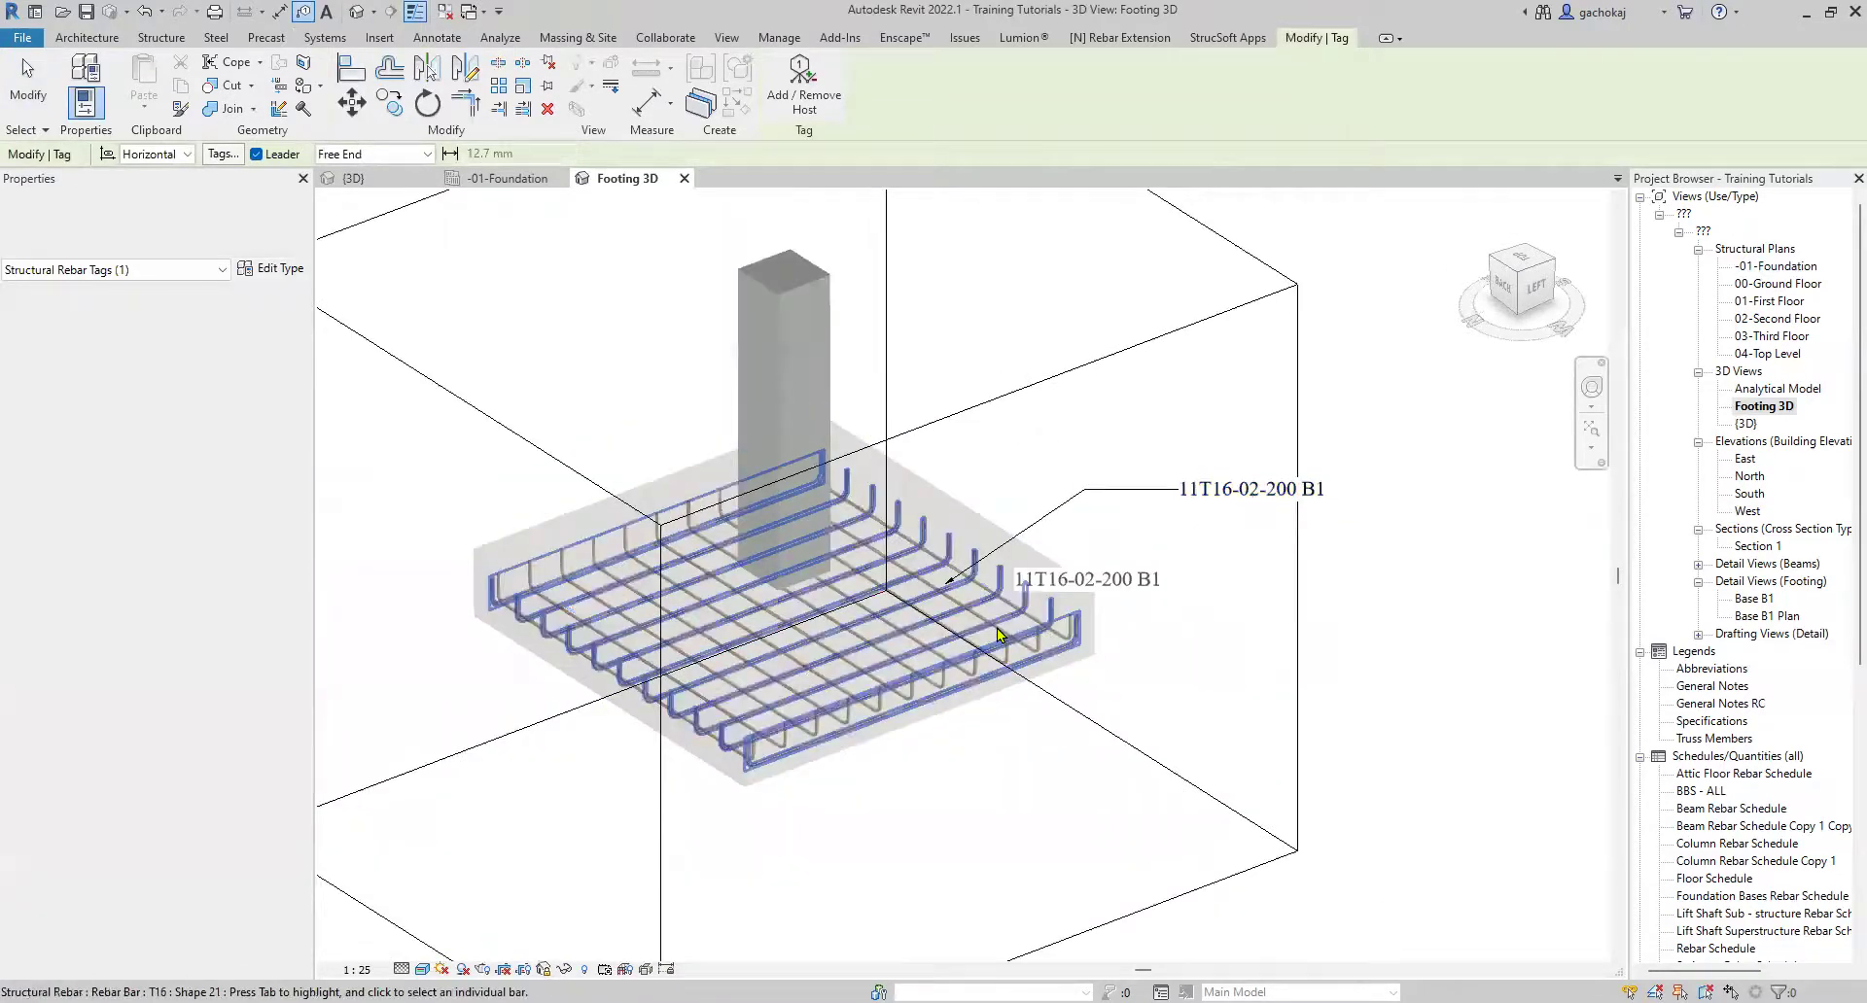
# Tag the footing's B2 rebar set with a leader, placing its tag below the B1 rebar tag and aligned with it.
pyautogui.scroll(3, 985, 637)
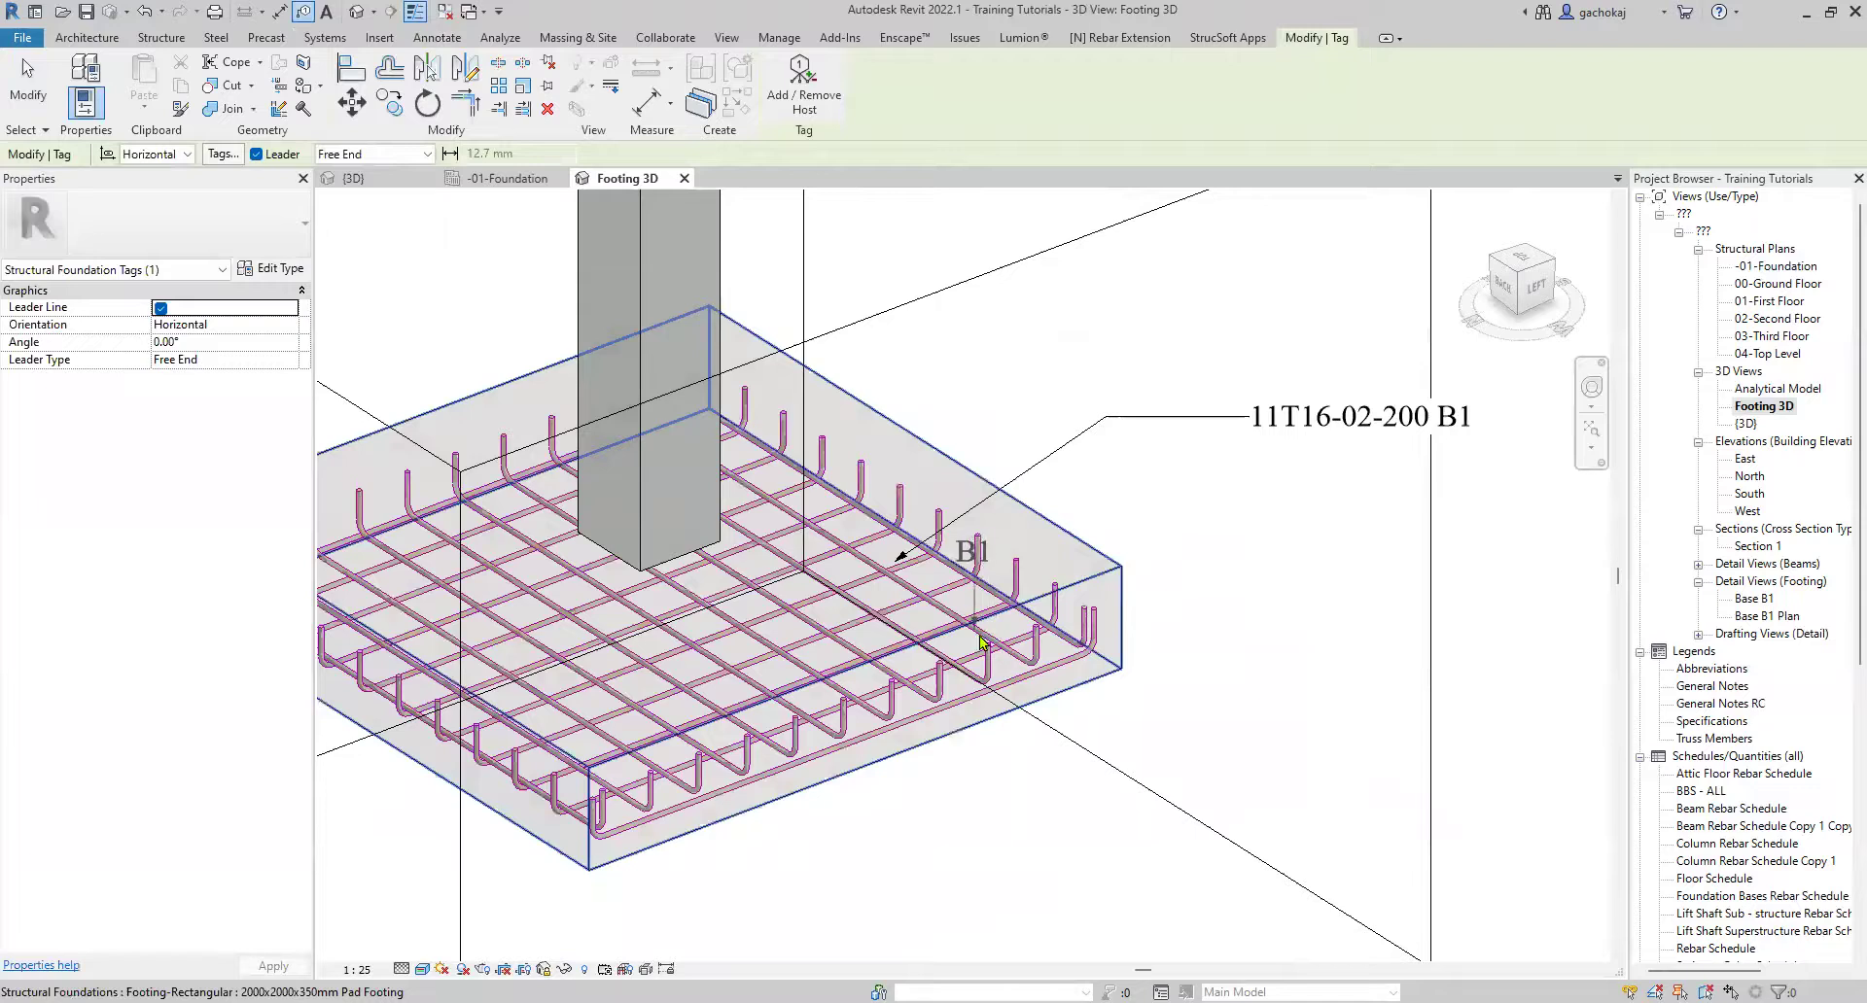
pyautogui.click(990, 642)
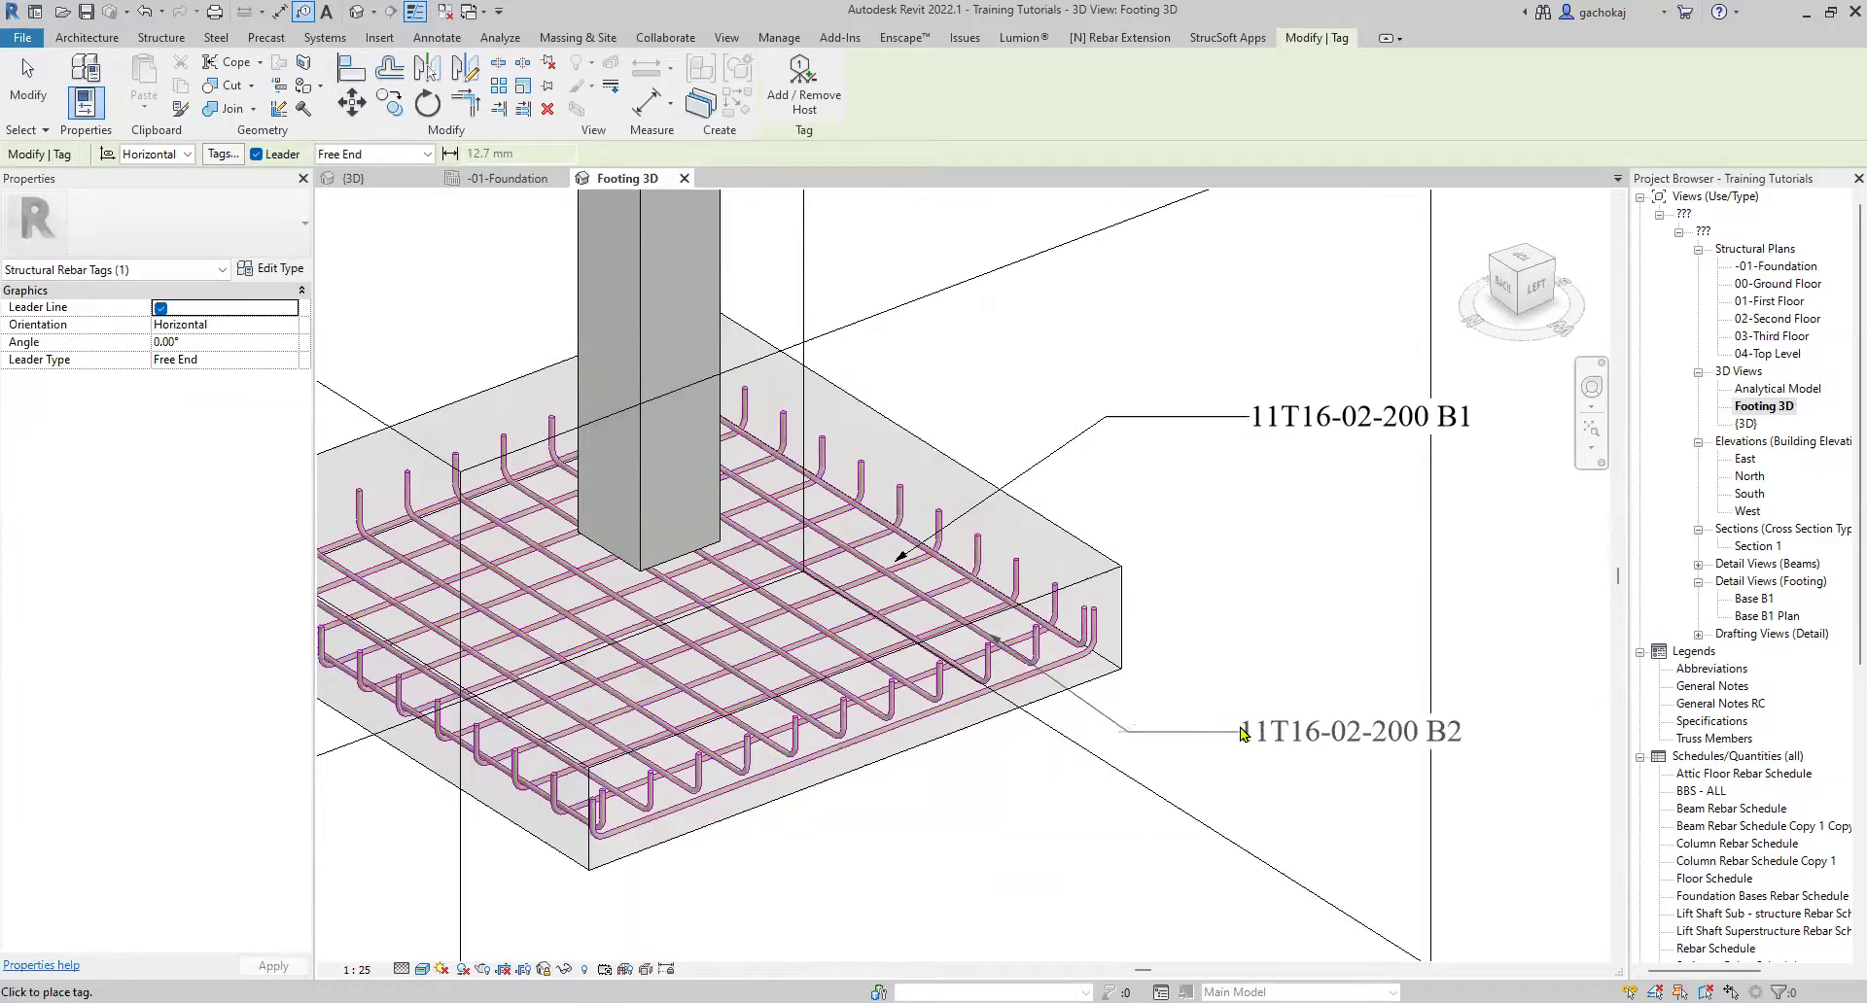
pyautogui.click(1237, 734)
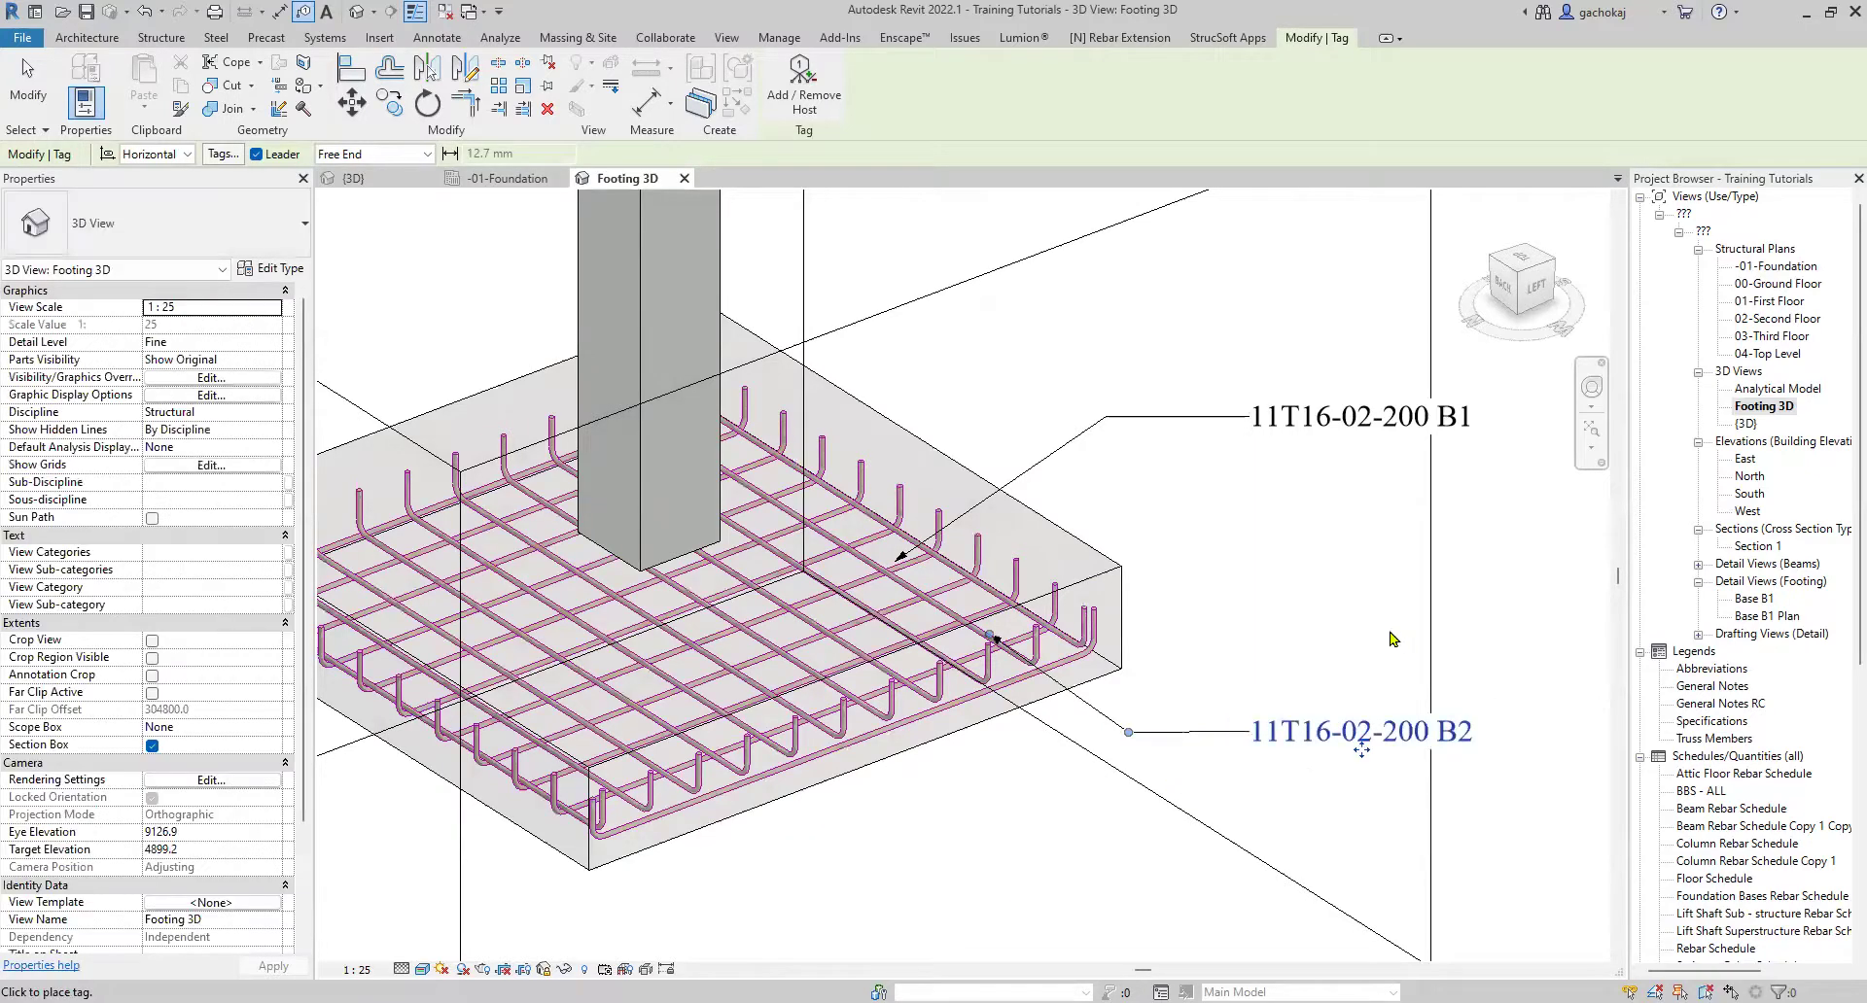
pyautogui.scroll(-4, 1141, 590)
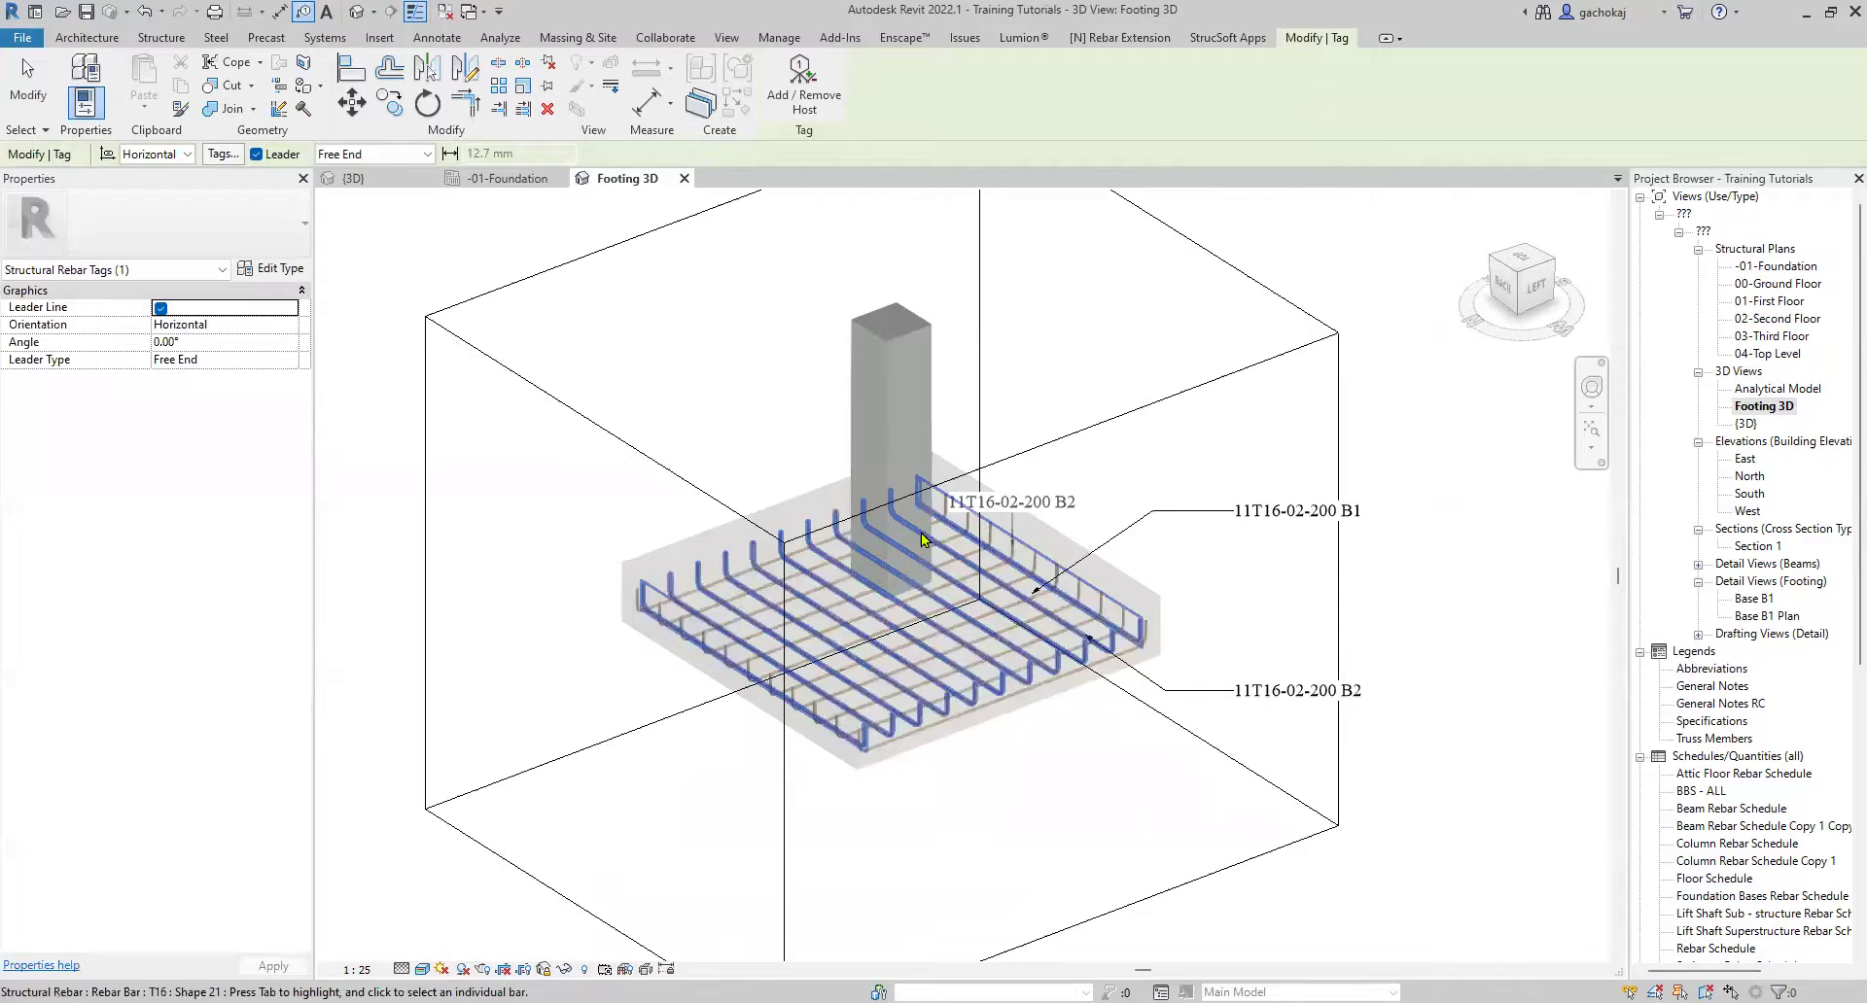
pyautogui.press('Escape')
pyautogui.press('Escape')
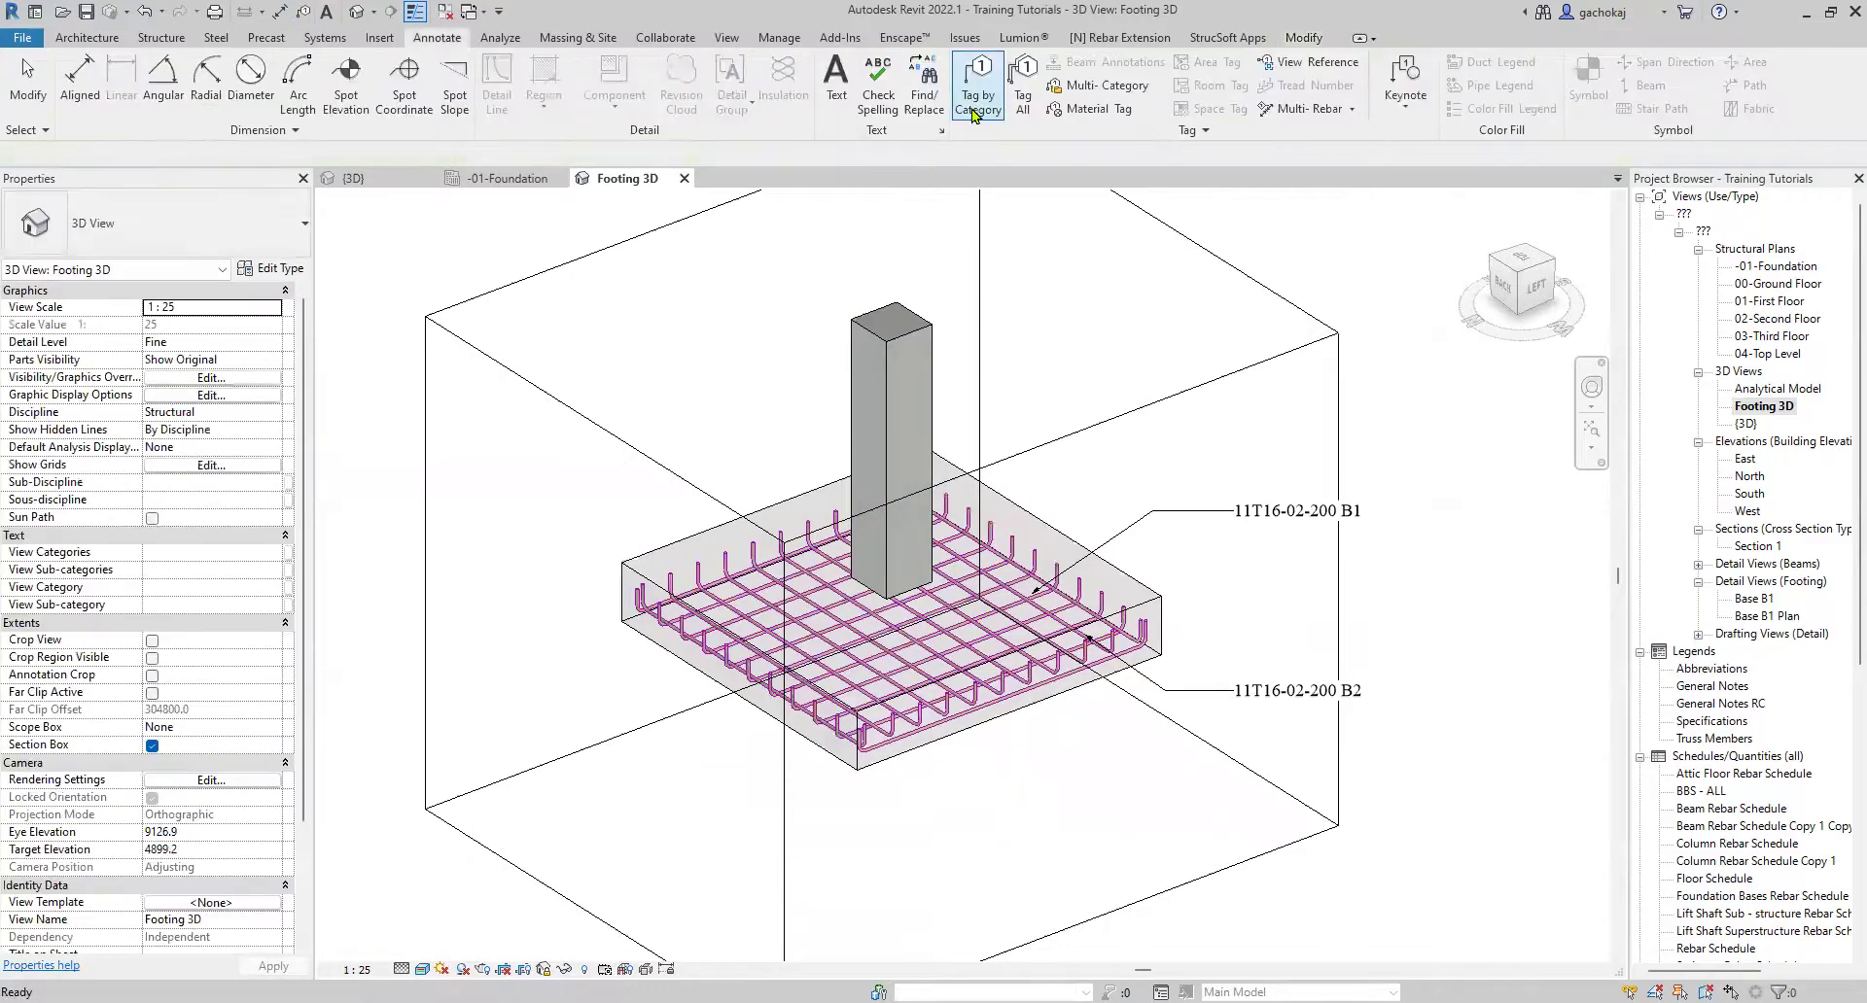
# Tag the pad footing by category, with the leader on its upper surface and the tag above the B1 rebar tag.
pyautogui.press('t')
pyautogui.press('g')
pyautogui.scroll(3, 1179, 596)
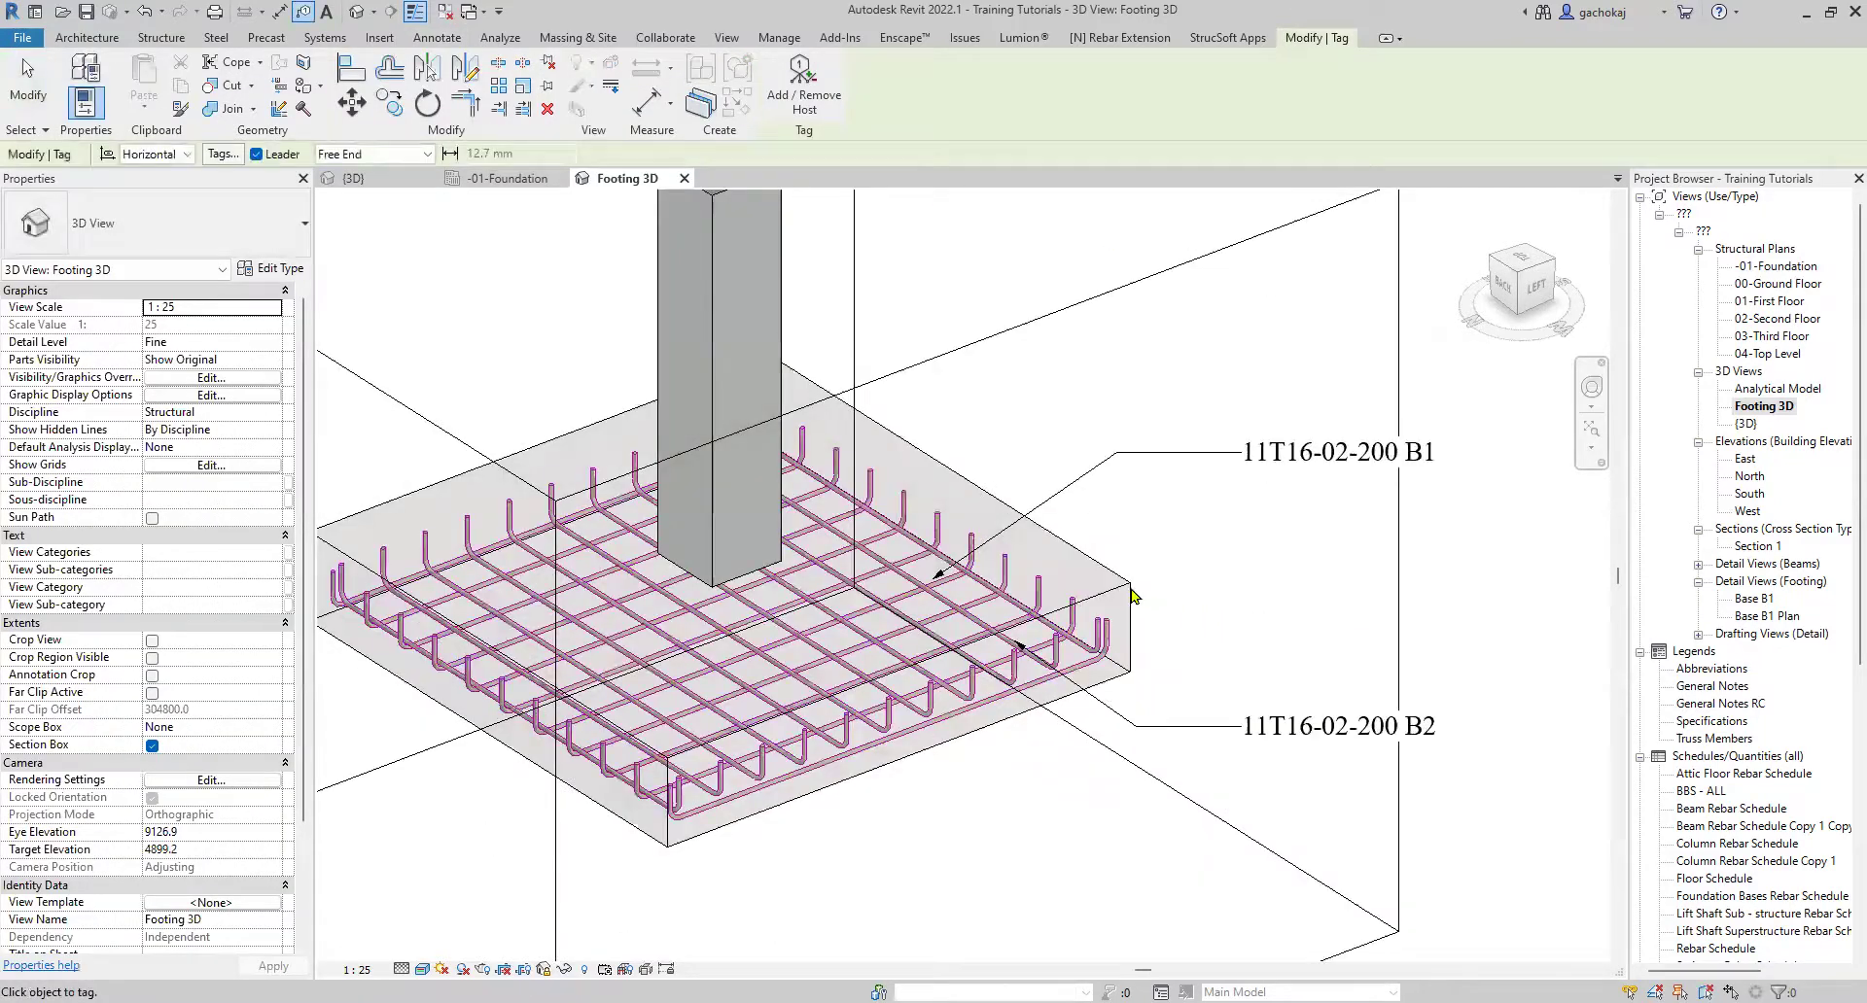
pyautogui.click(1067, 573)
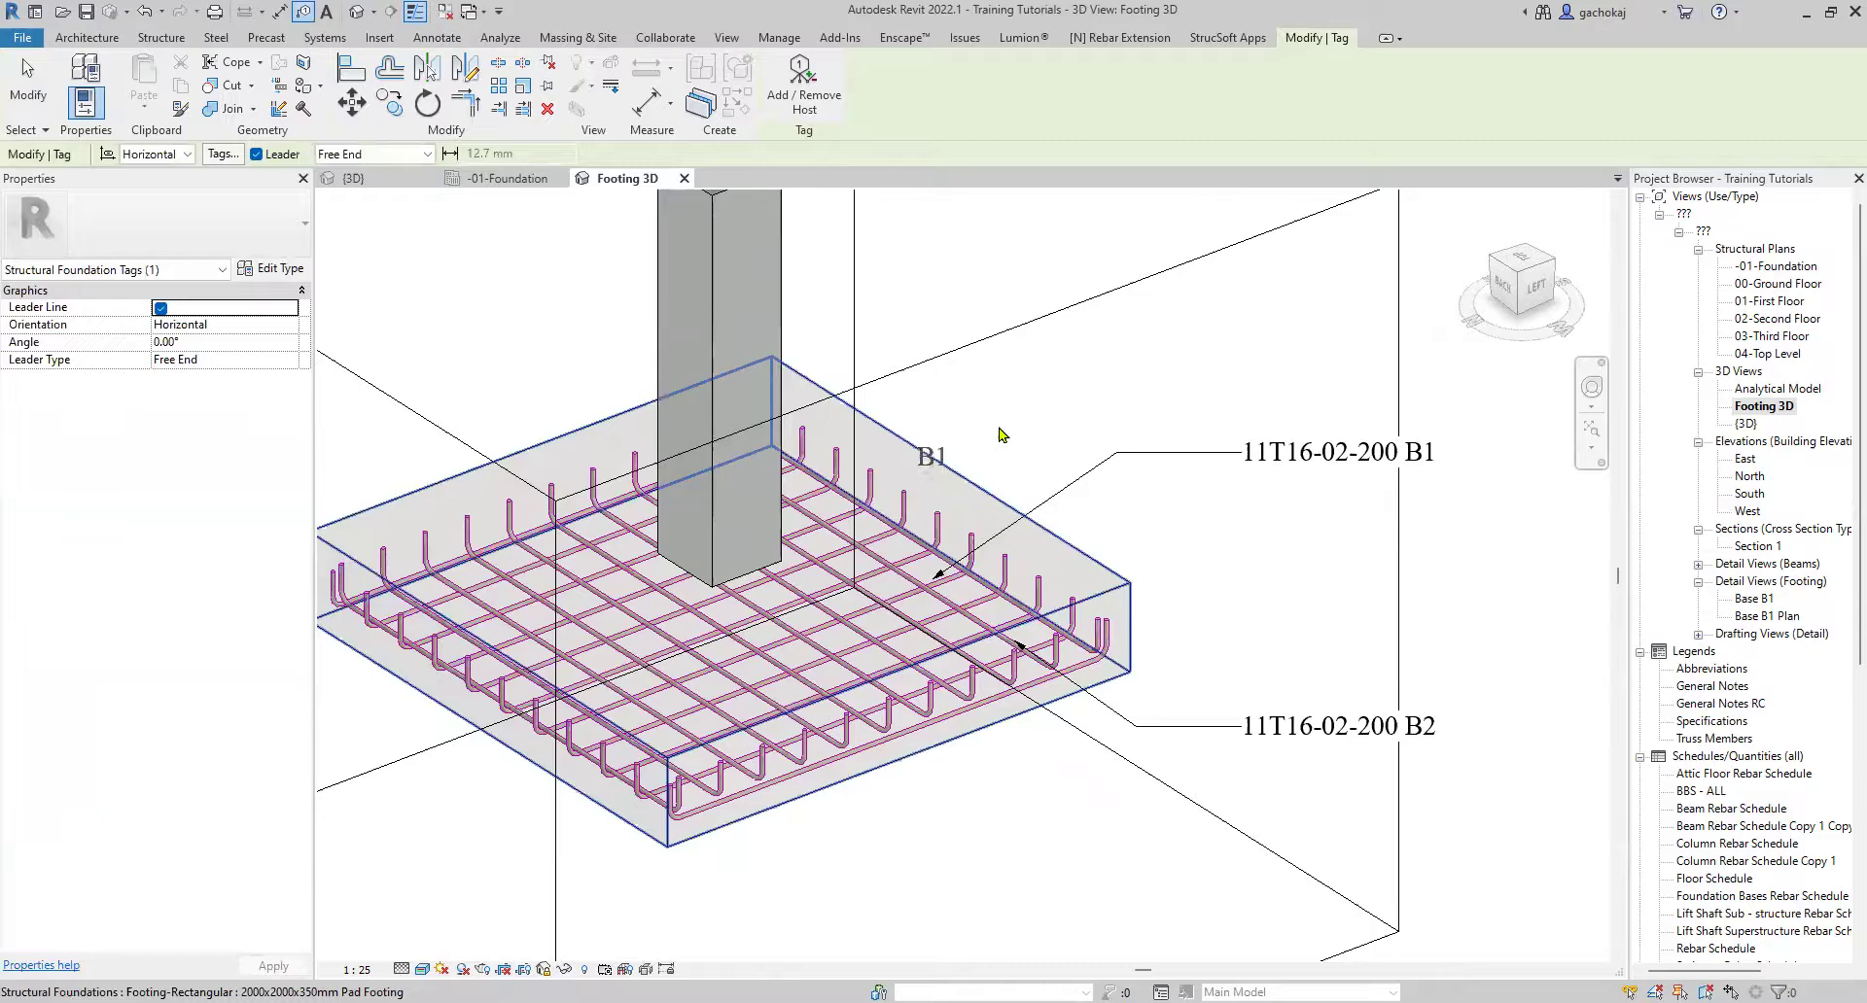
pyautogui.click(937, 471)
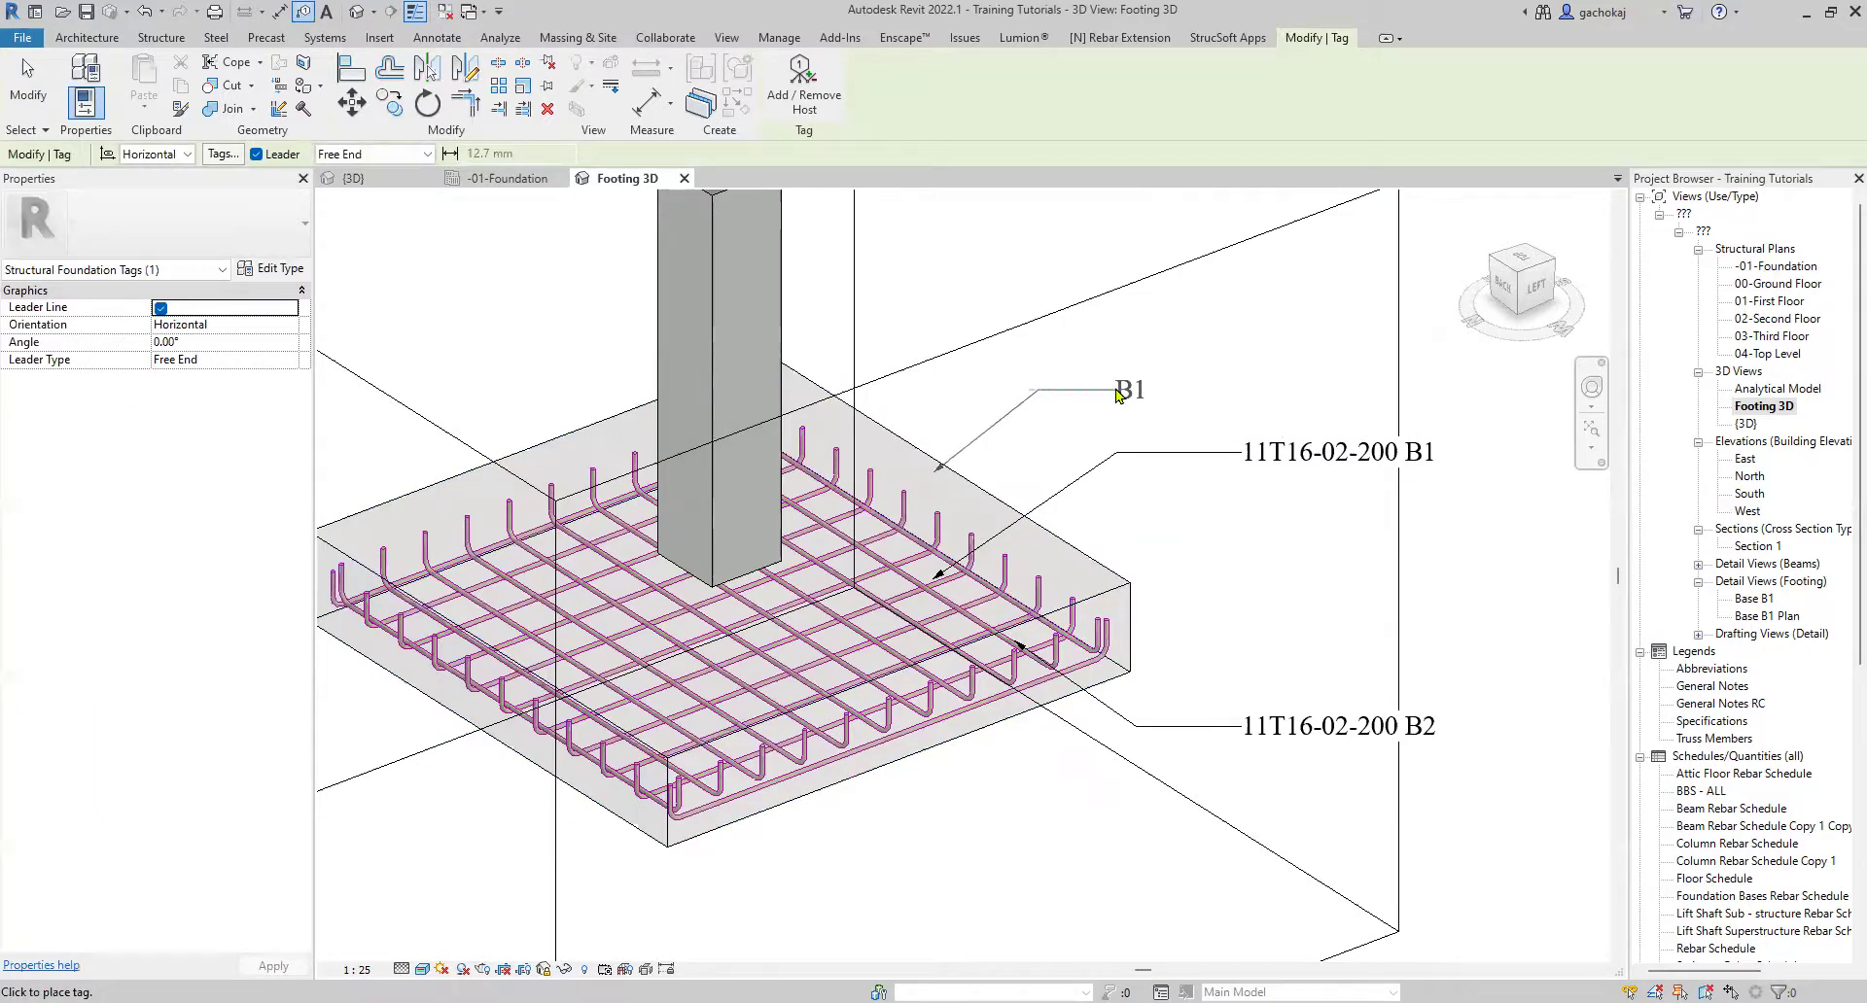
pyautogui.click(1118, 397)
pyautogui.scroll(-2, 1070, 506)
# Tag the concrete column above the footing with a horizontal leader, placing the tag to the column's right, and finish tagging.
pyautogui.scroll(3, 1015, 398)
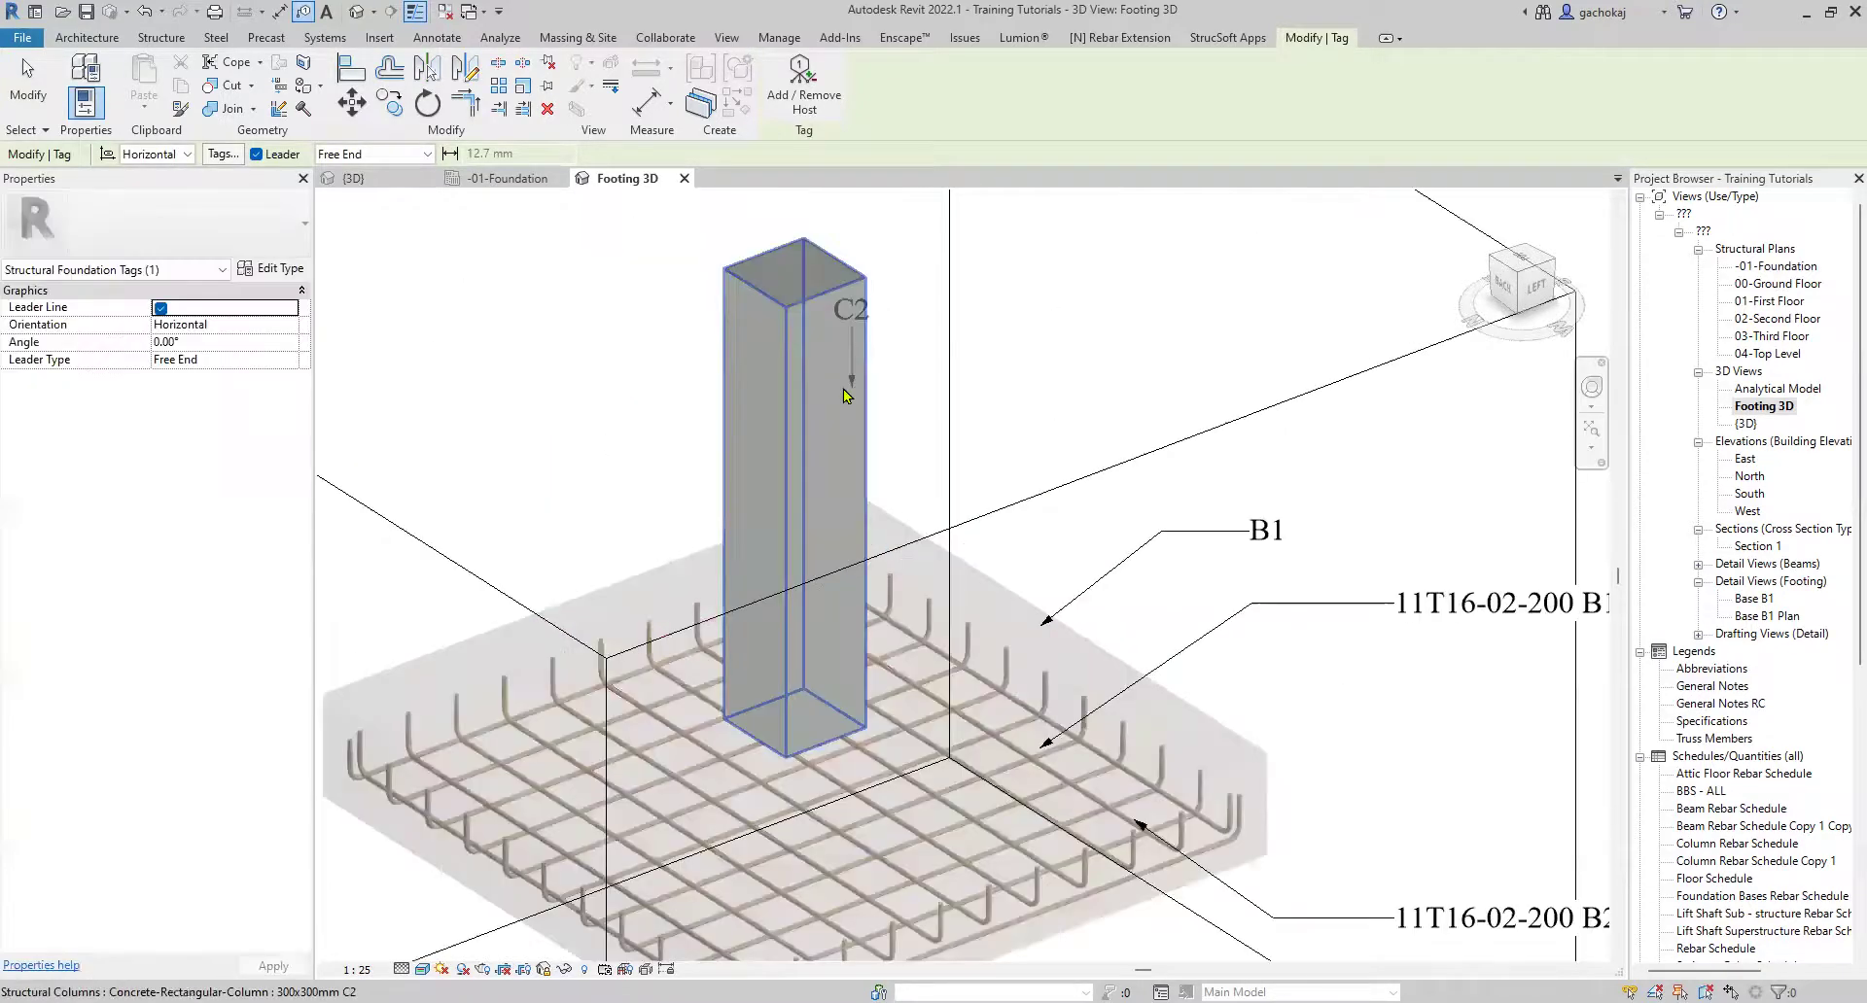
pyautogui.click(1016, 399)
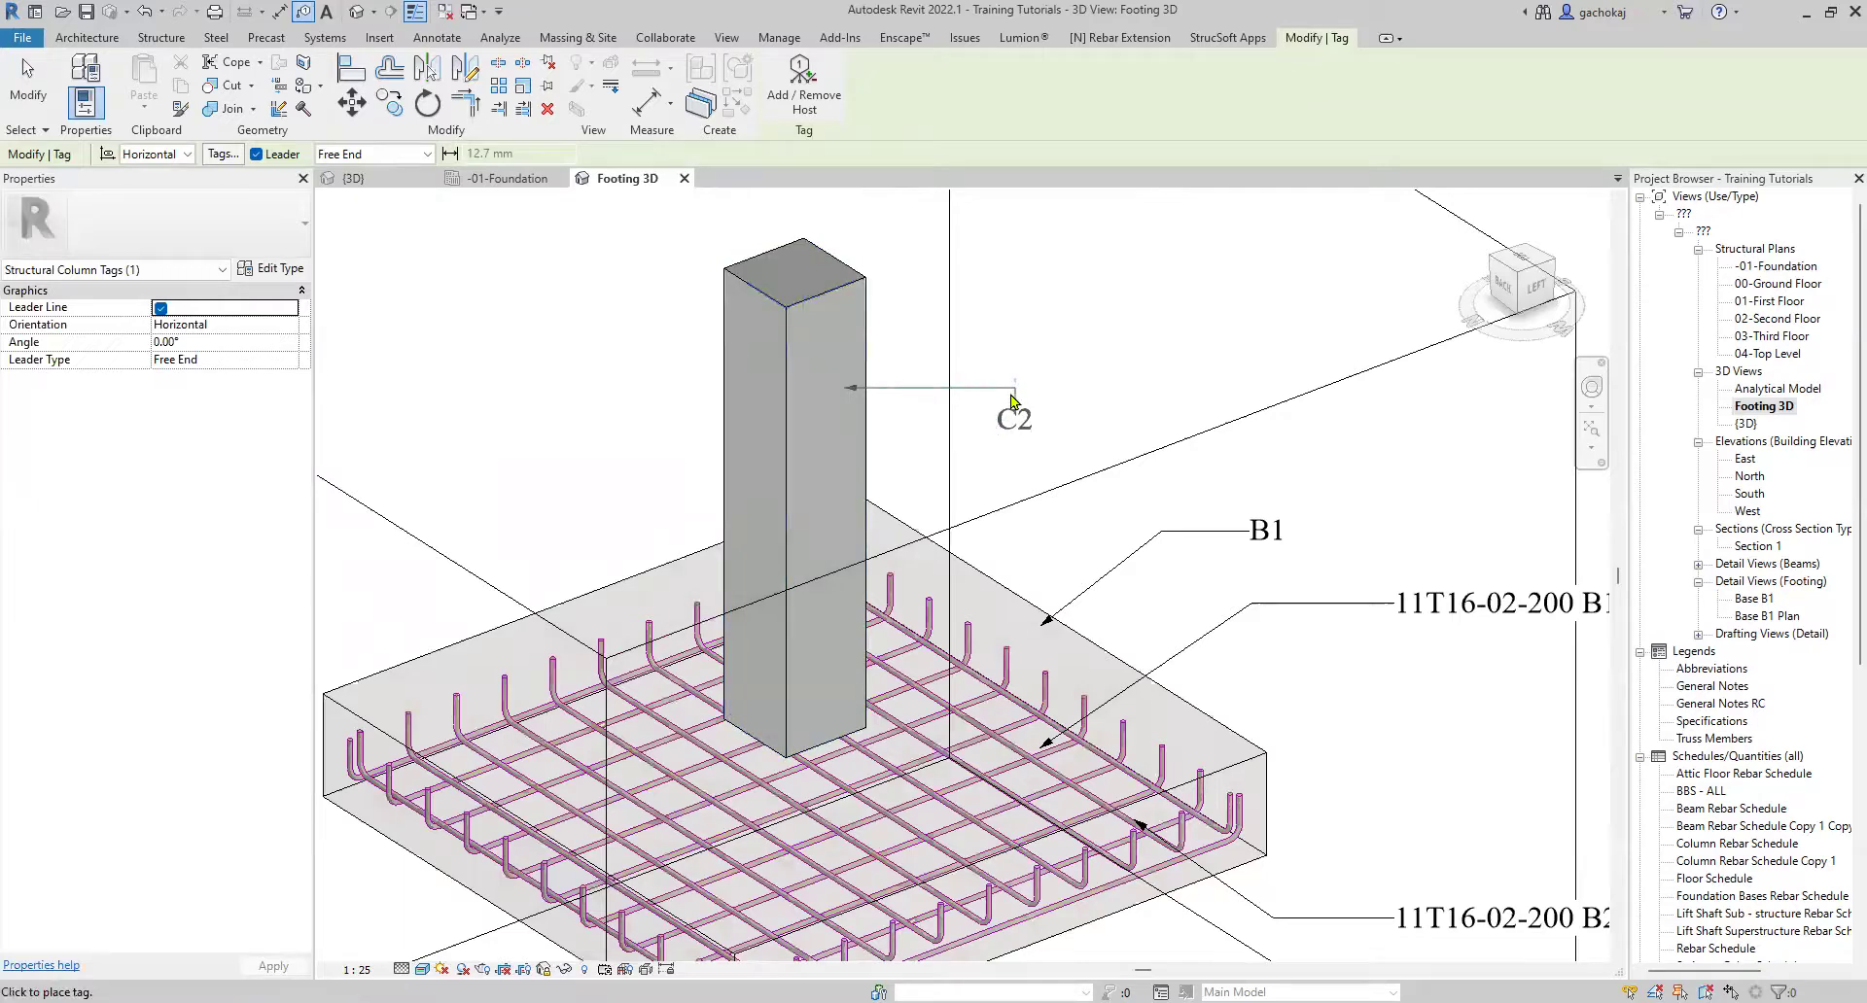
pyautogui.click(1031, 396)
pyautogui.press('Escape')
pyautogui.press('Escape')
pyautogui.scroll(-5, 1062, 437)
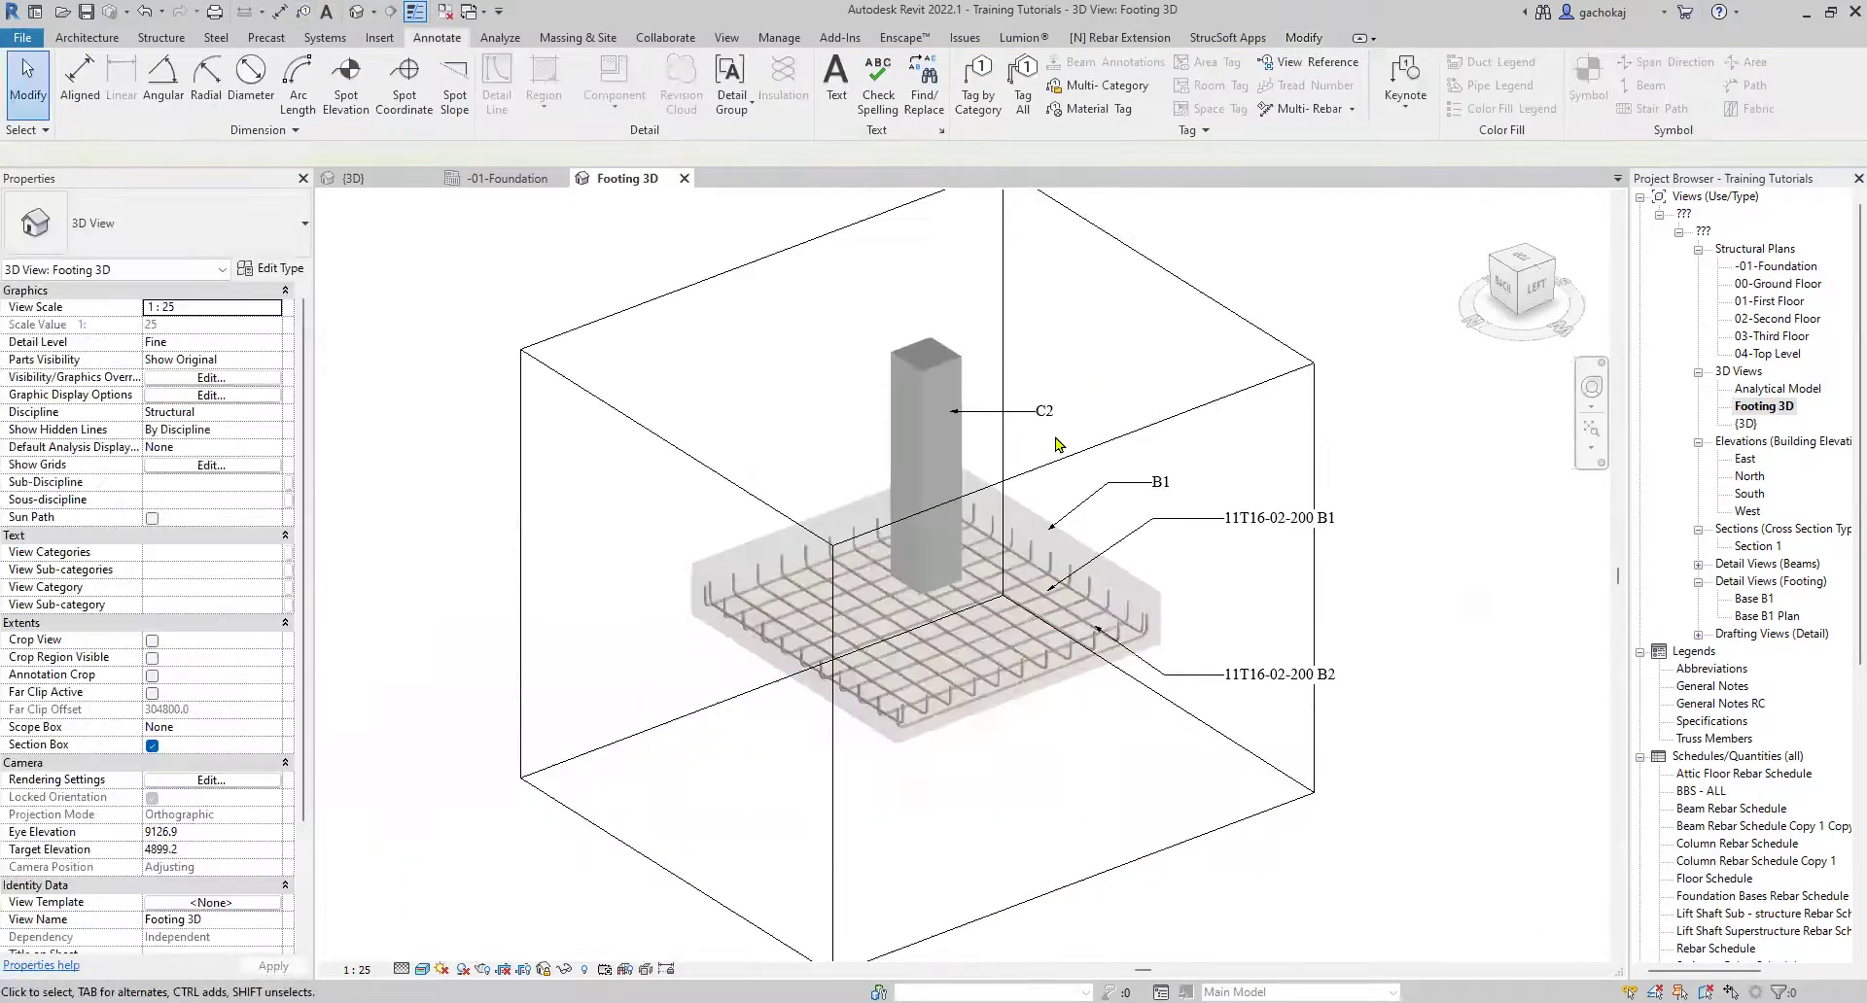
pyautogui.scroll(3, 1400, 610)
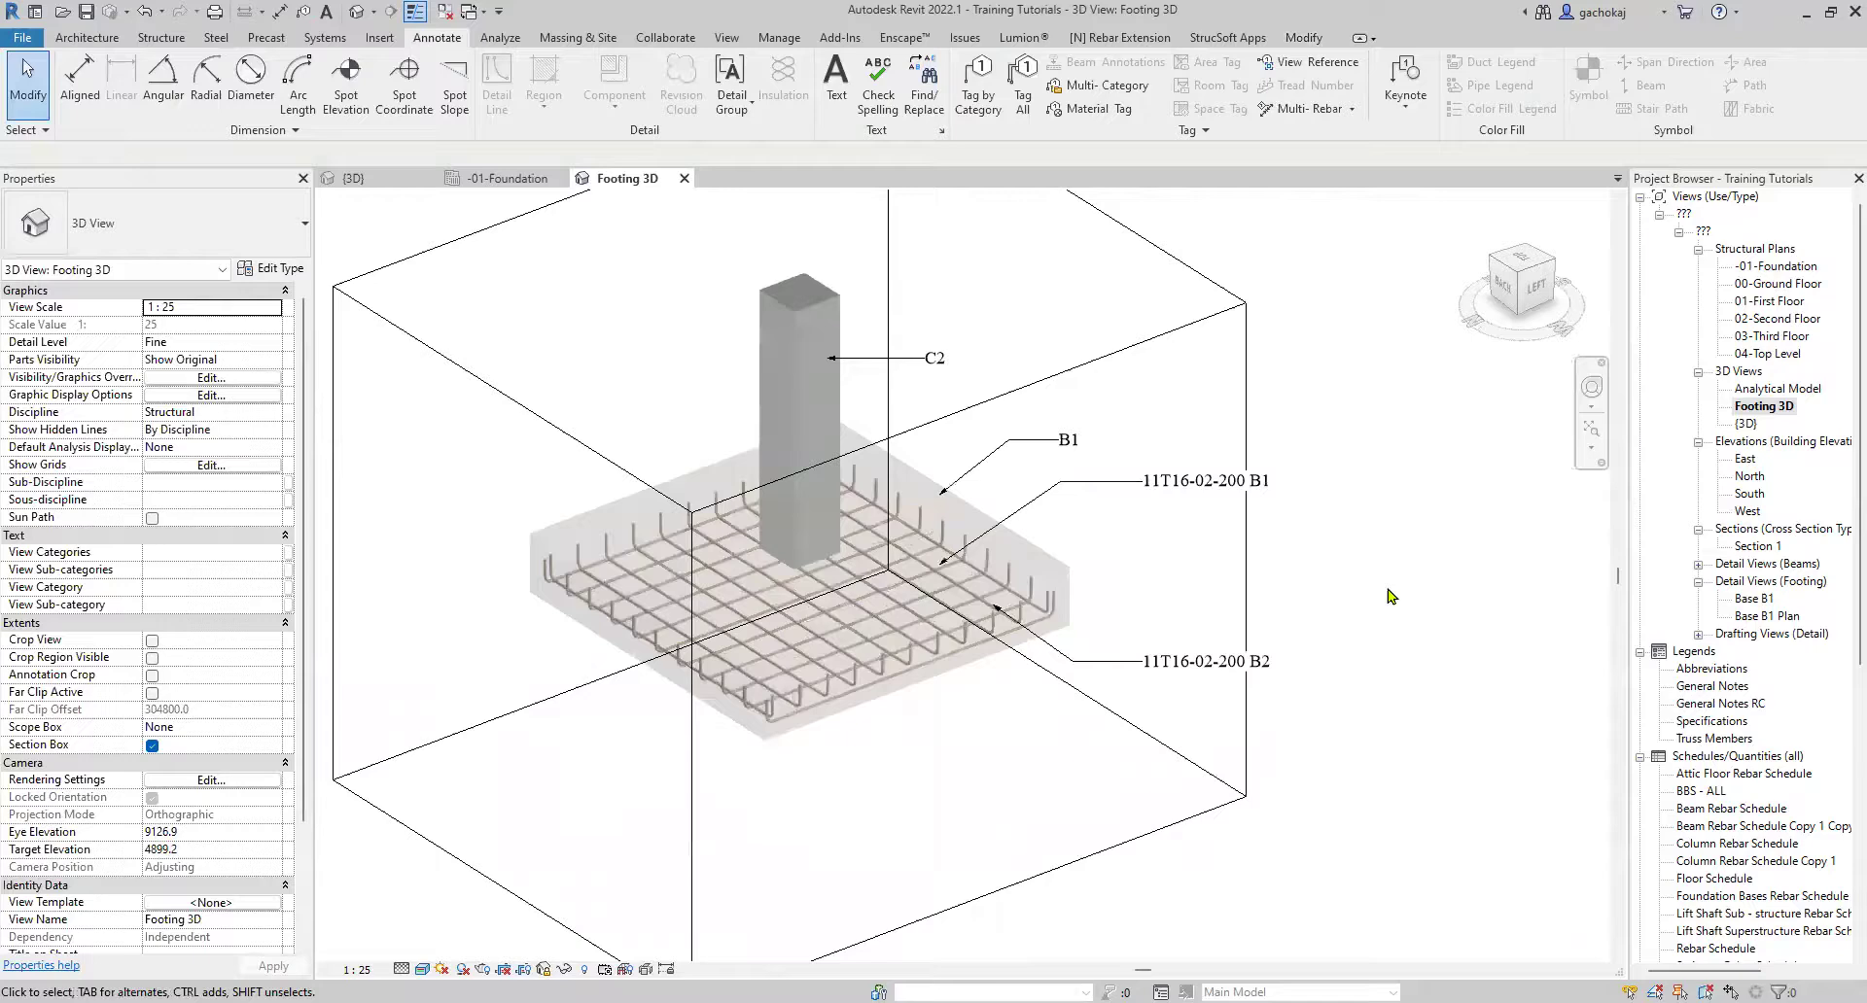